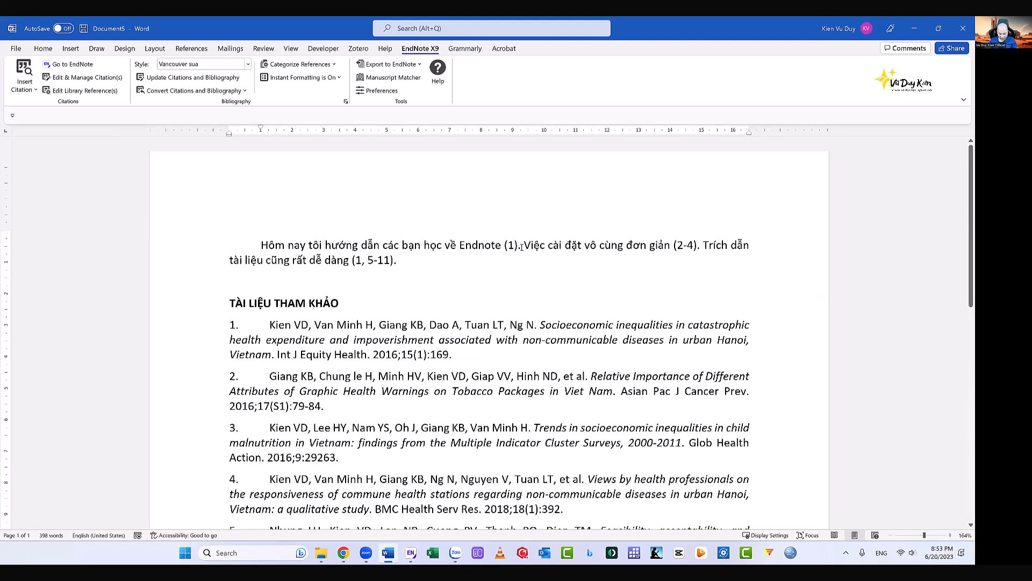
- Add a comma after citation (1) and insert the EndNote reference "Methods for the 2016 Socioeconomic and Health Survey" as the citation following it
text(,)
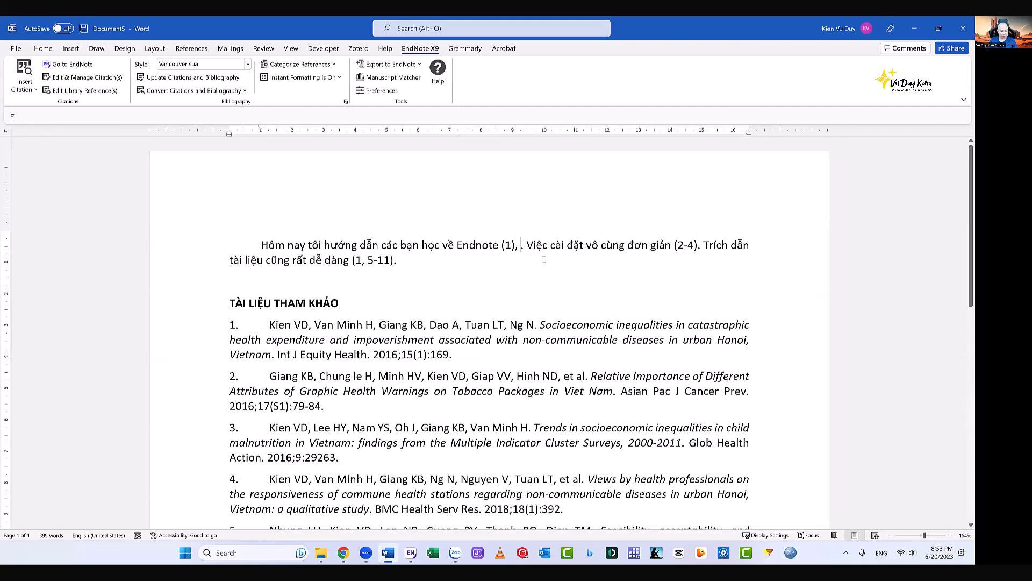
click(410, 552)
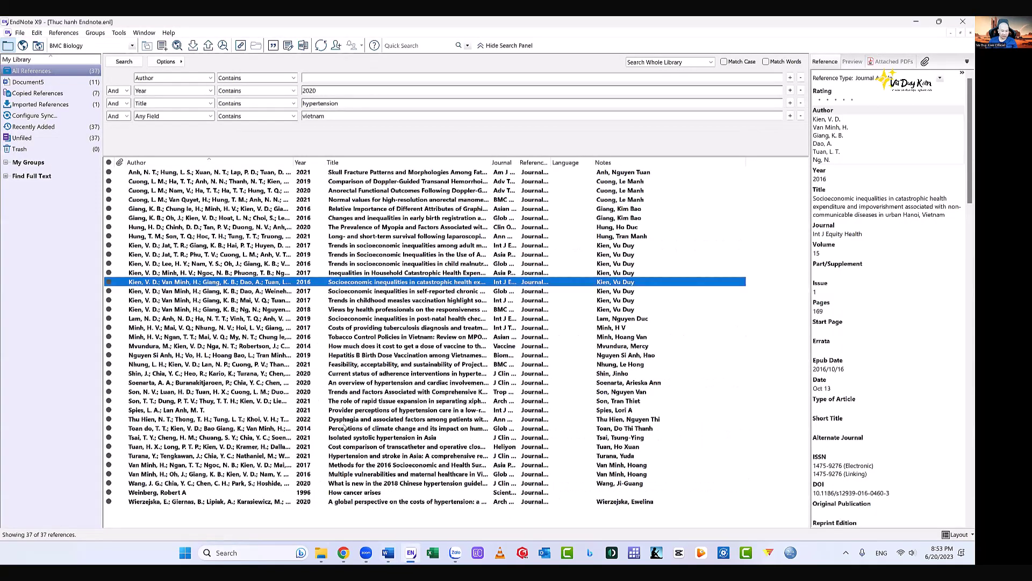
click(406, 464)
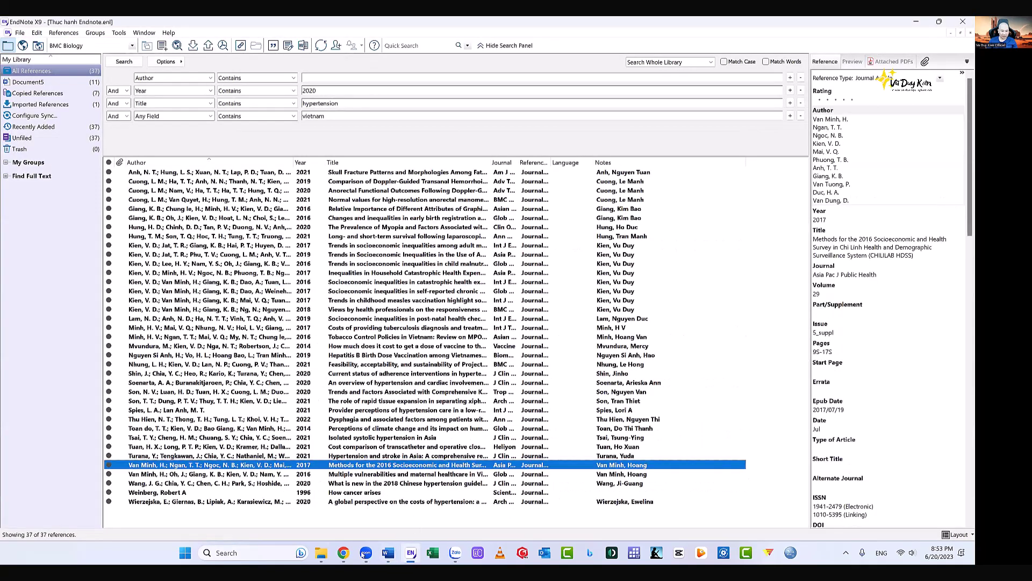
click(388, 552)
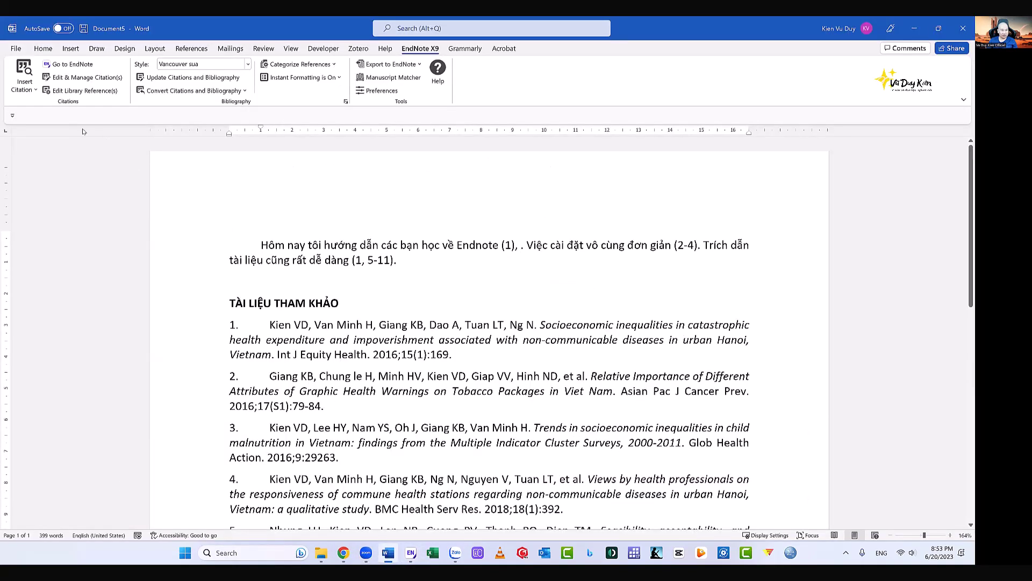
click(25, 89)
click(45, 124)
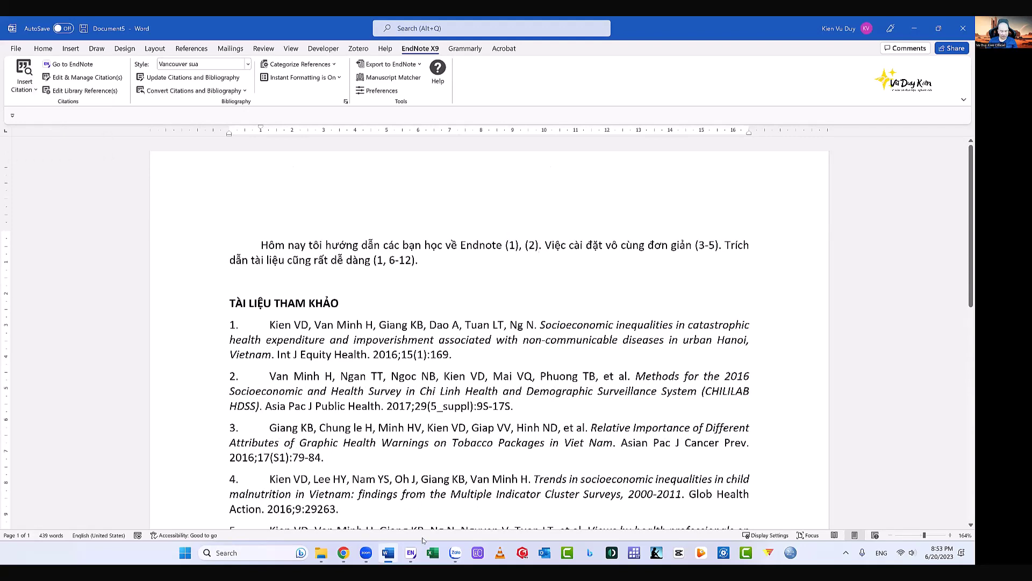
- Add another comma after citation (2) and insert the EndNote reference "A global perspective on the costs of hypertension" as a citation there
click(411, 553)
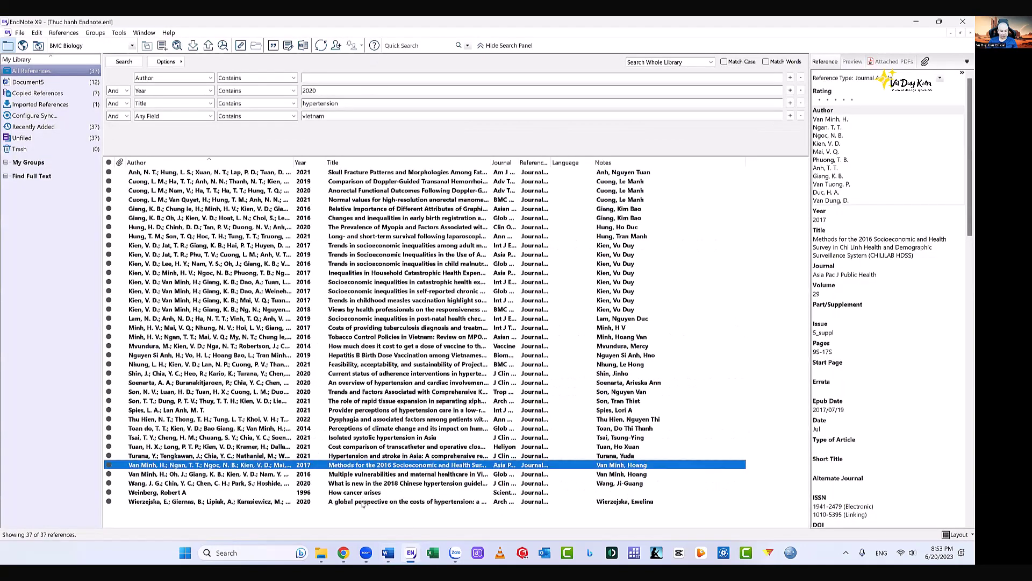
click(363, 504)
click(388, 552)
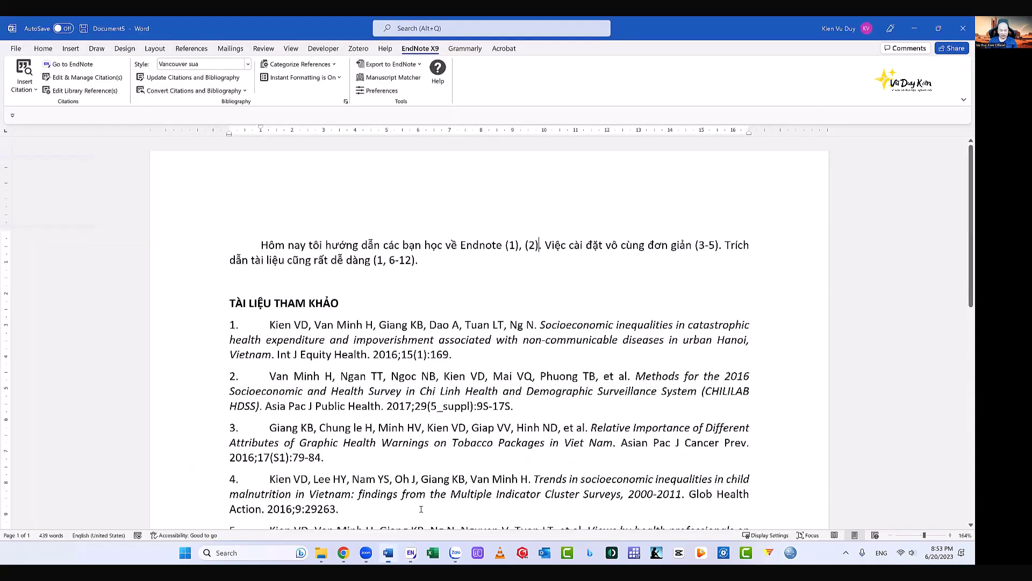
text(,)
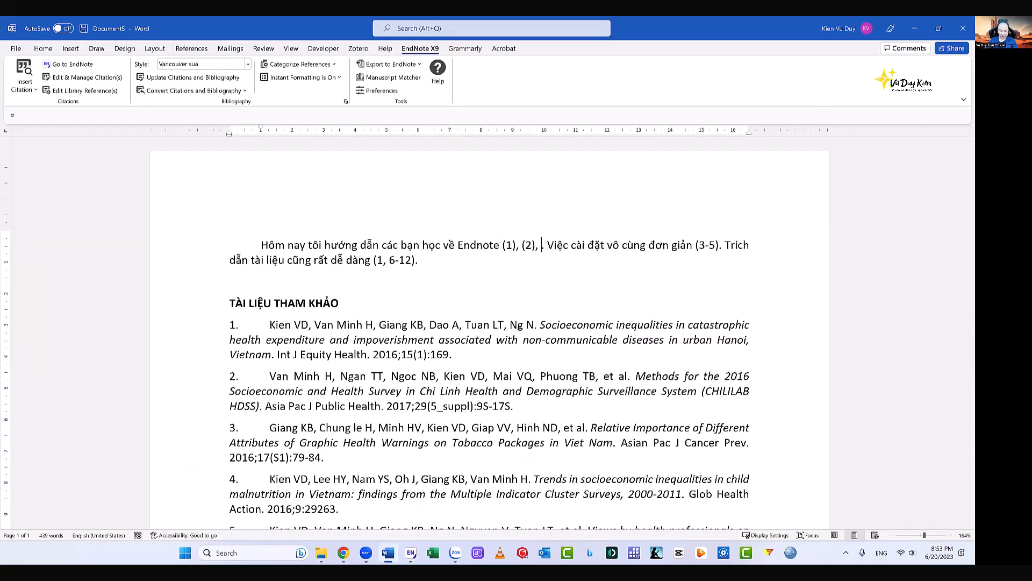
click(24, 89)
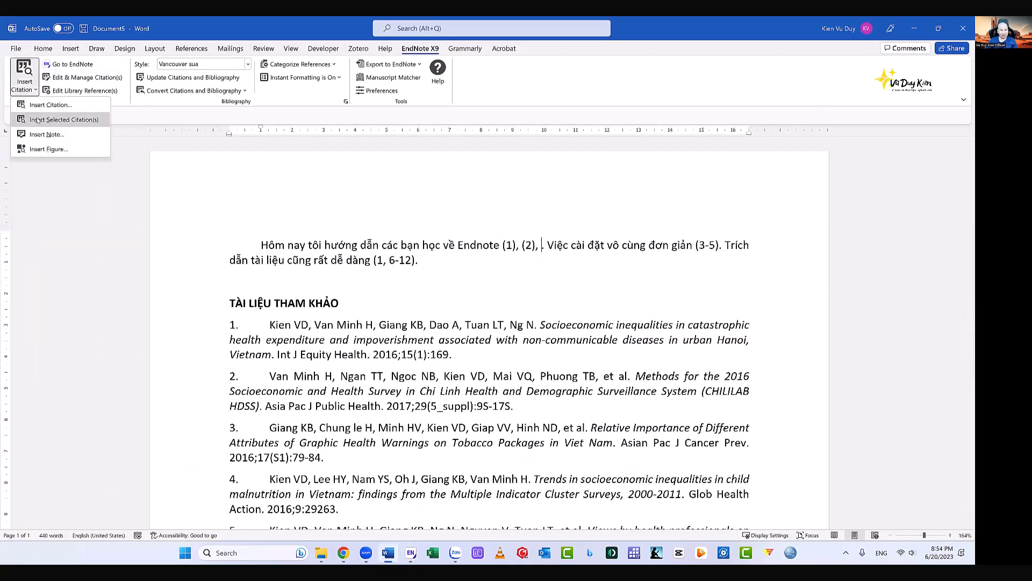
click(59, 120)
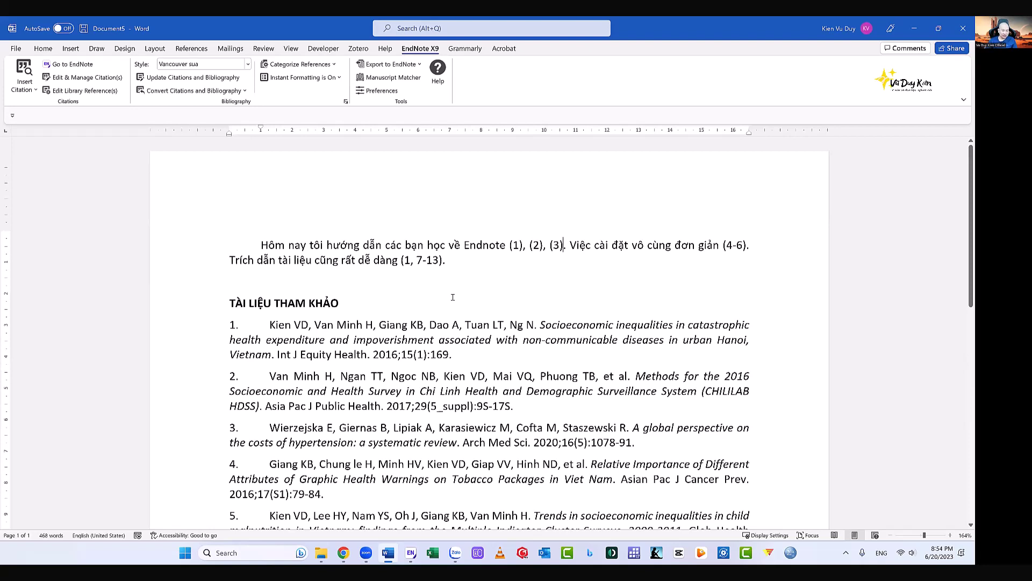
- Delete citation (3) and its preceding comma from the first sentence, and check the reference list
click(725, 246)
drag(549, 245, 565, 247)
key(Delete)
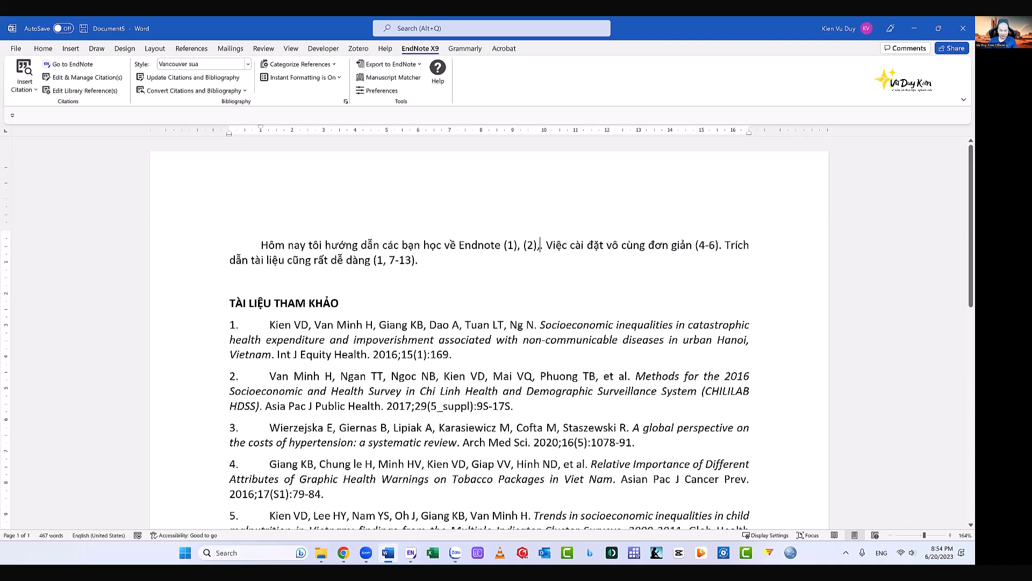
scroll(492, 305, down, 4)
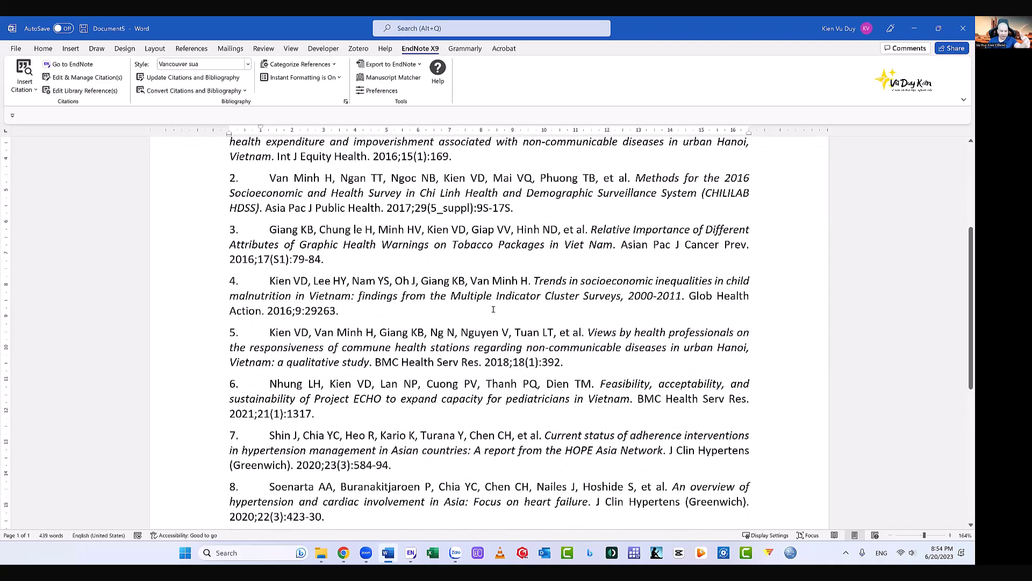
scroll(492, 304, up, 4)
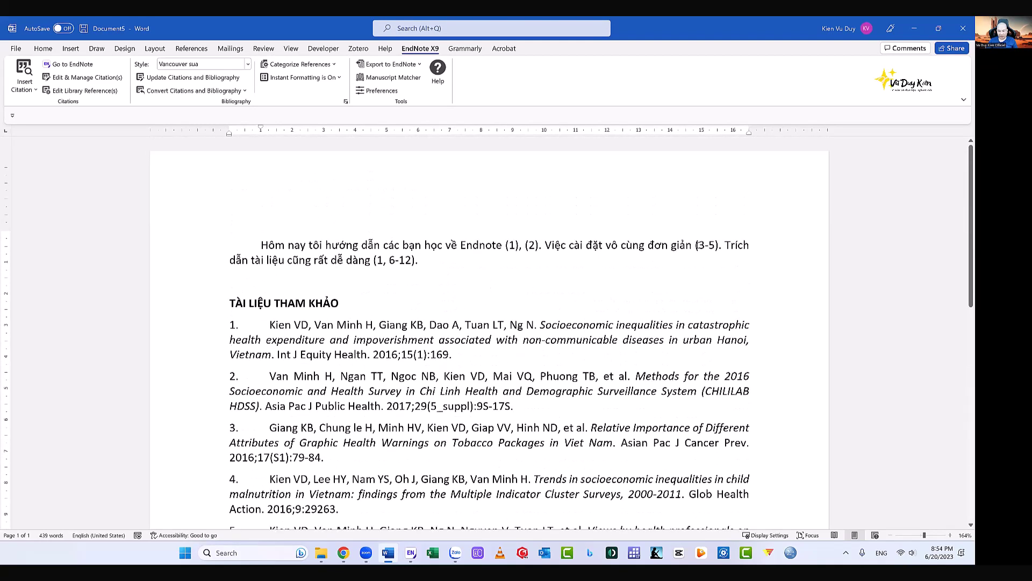
- Remove the first reference from the grouped citation (3-5) using EndNote's Edit & Manage Citations
click(697, 245)
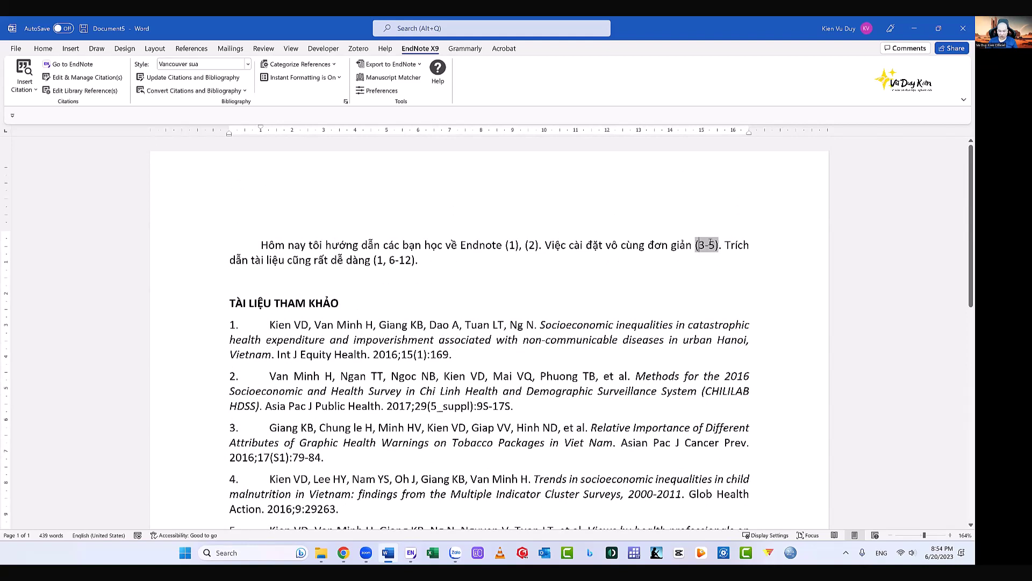
click(85, 78)
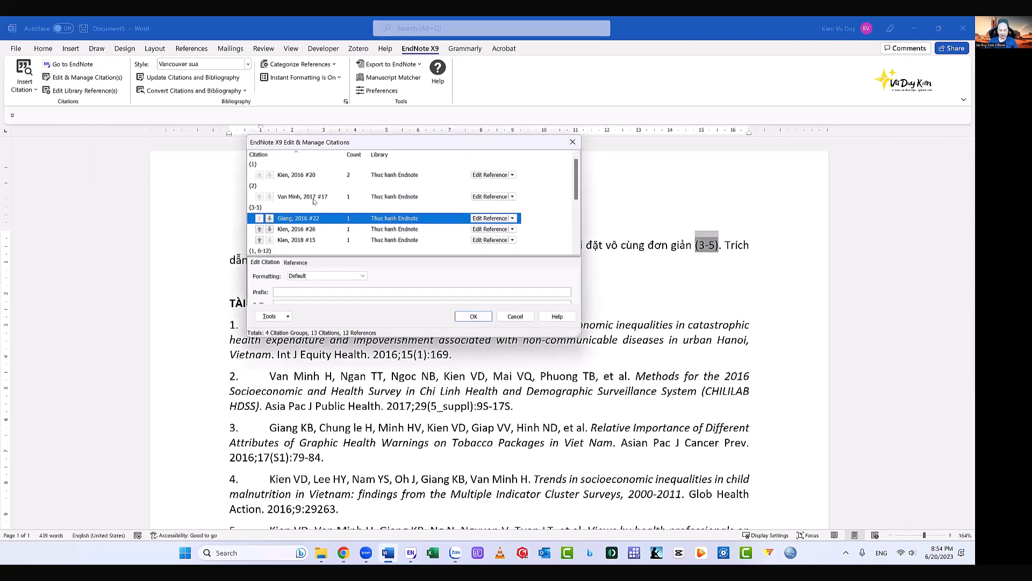
mouse_move(575, 170)
mouse_down()
mouse_move(569, 213)
mouse_move(562, 158)
mouse_up()
click(513, 218)
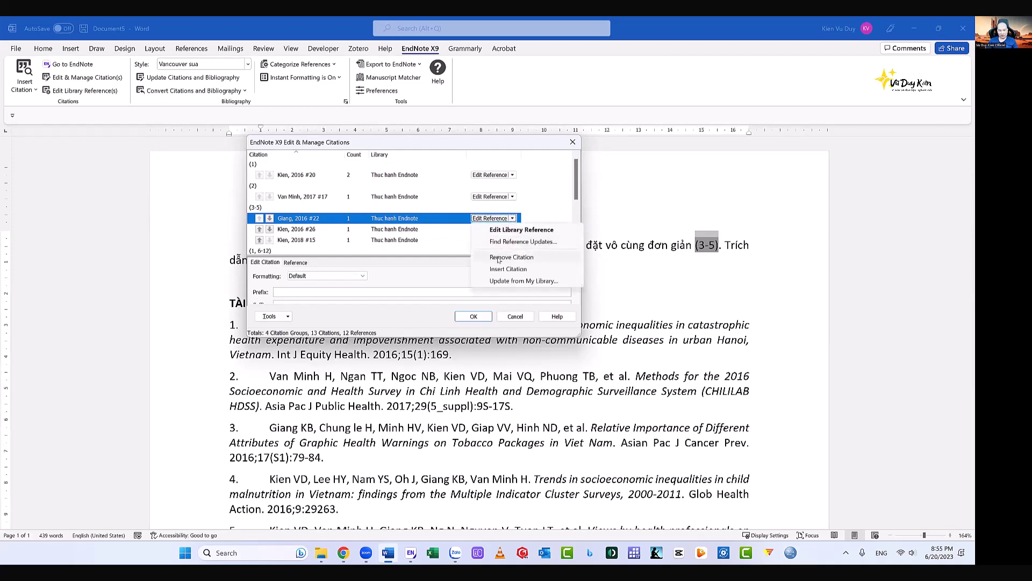
click(524, 258)
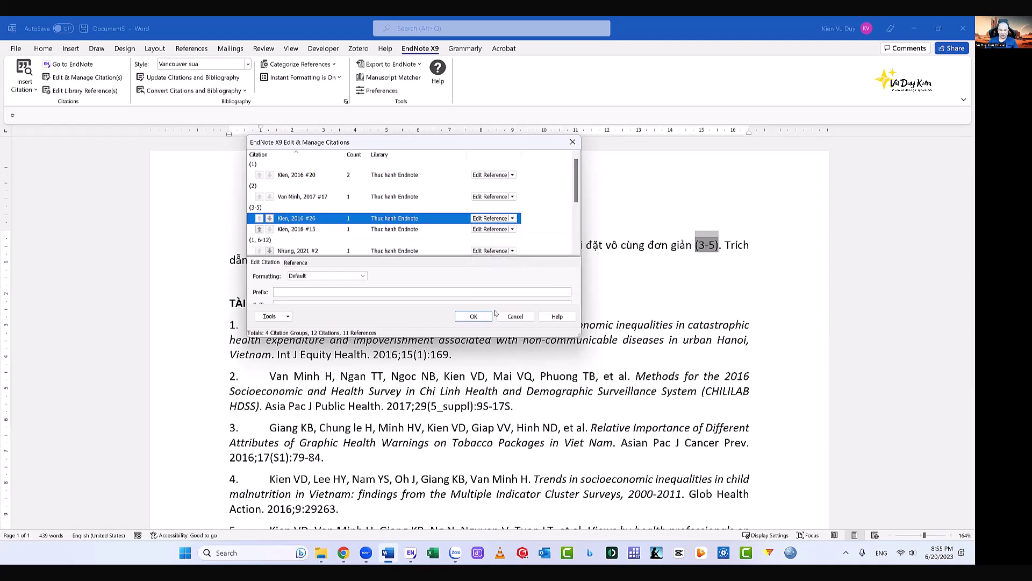
click(474, 317)
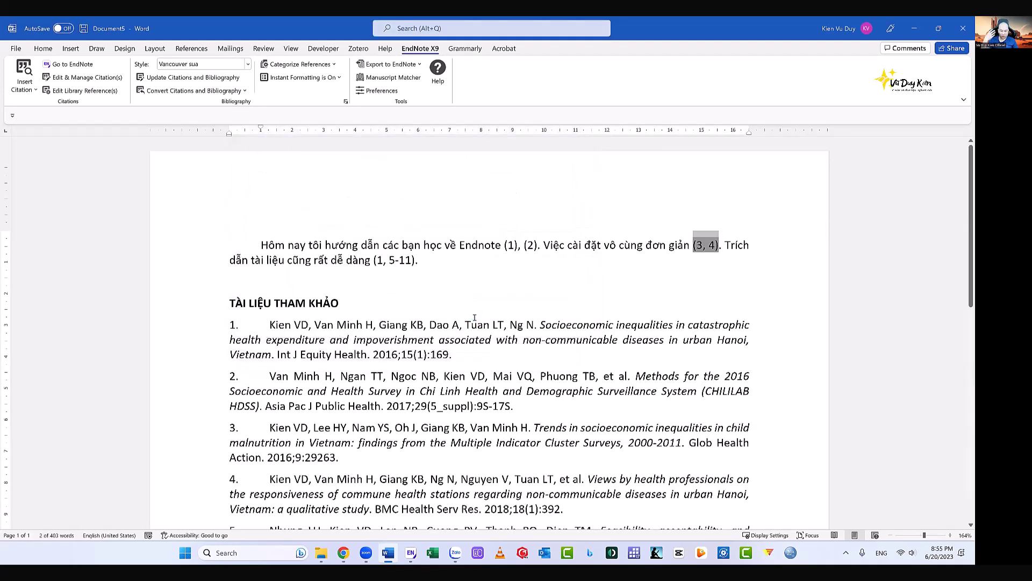
click(702, 250)
click(676, 307)
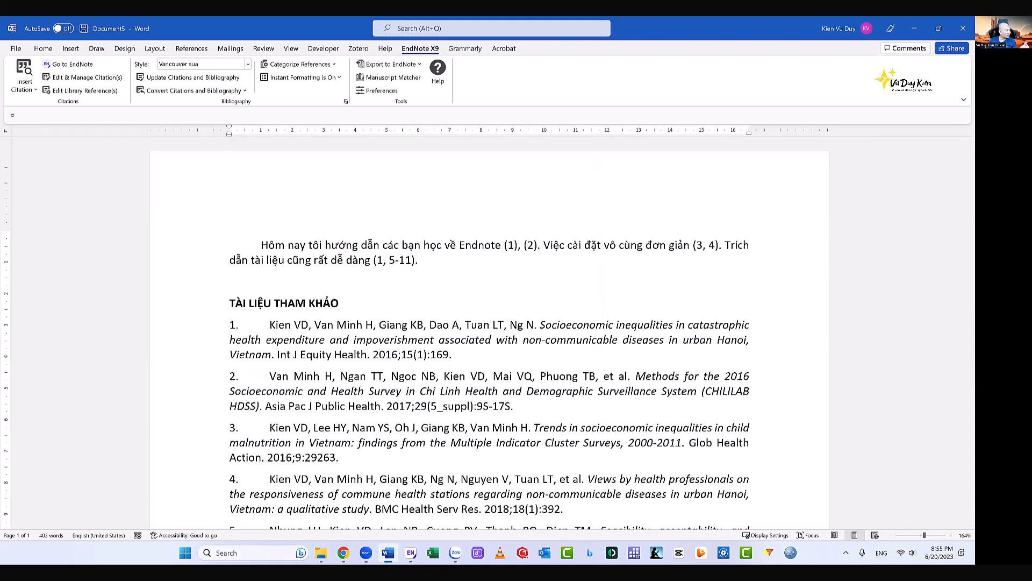
- Switch to the Endnote guide in Google Docs and review its numbered tutorial links, highlighting item 11 on citing Vietnamese authors
key(alt+Tab)
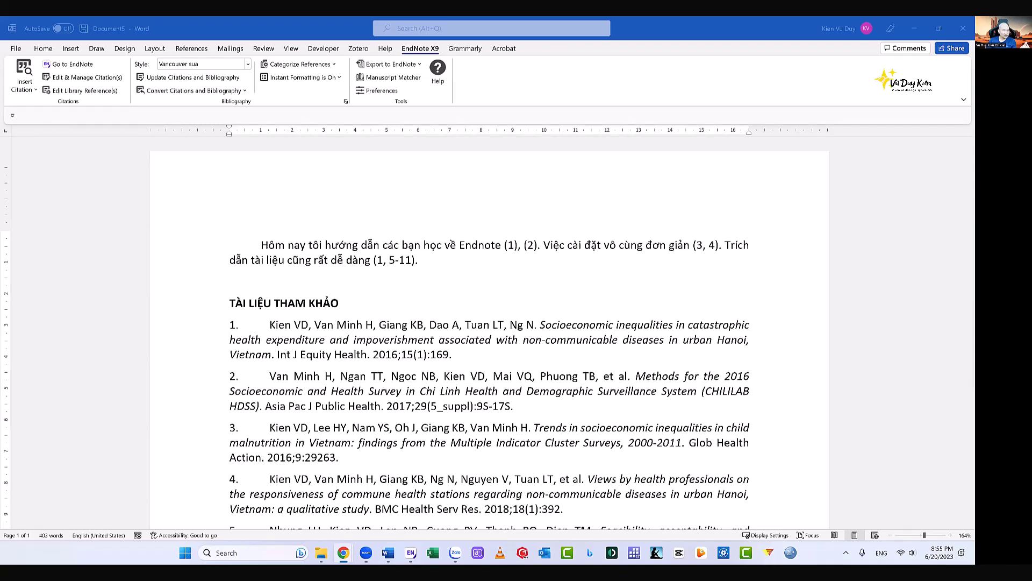
key(alt+Tab)
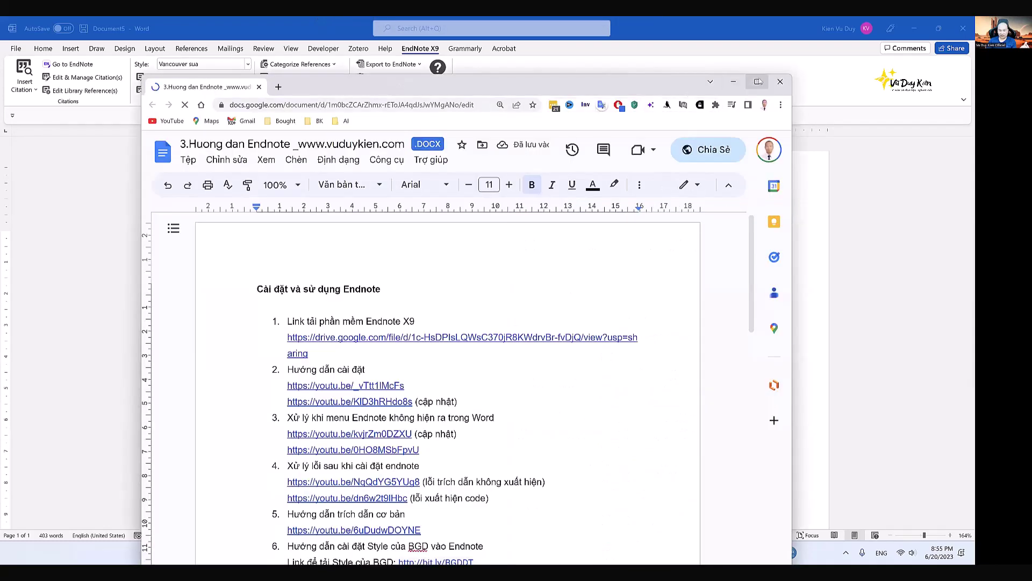
key(super+Up)
scroll(373, 365, down, 2)
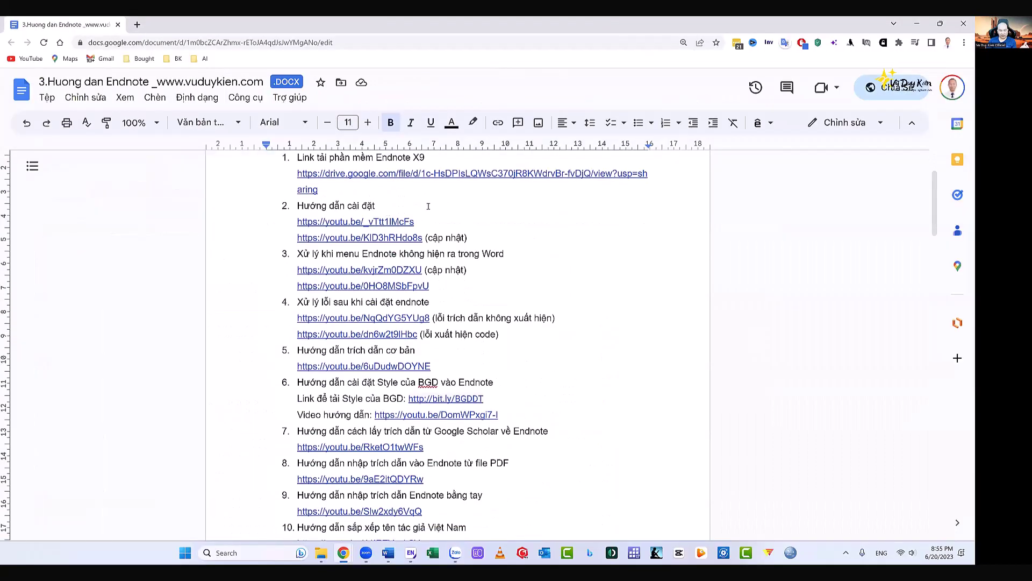
scroll(380, 186, down, 1)
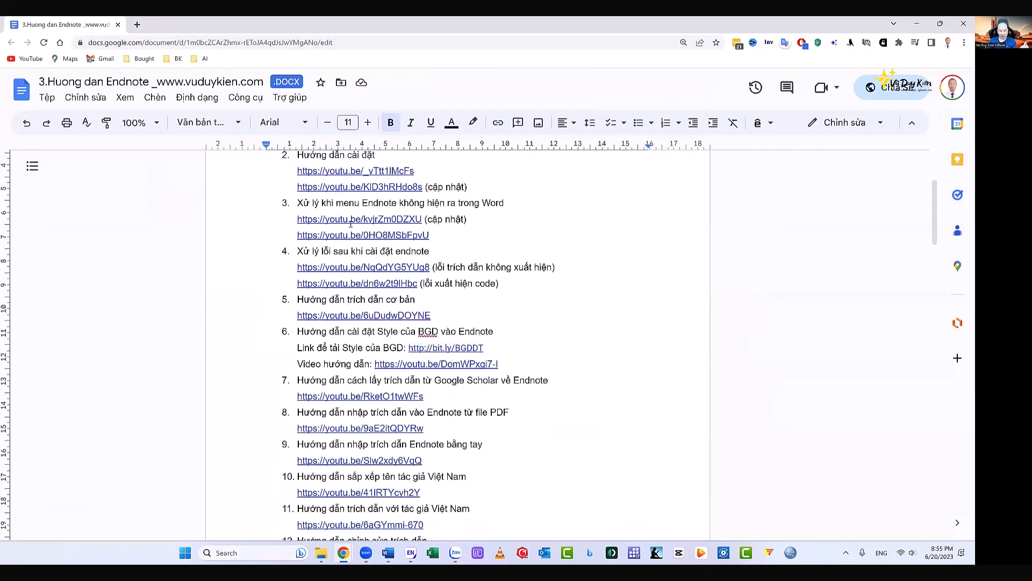
scroll(402, 291, down, 2)
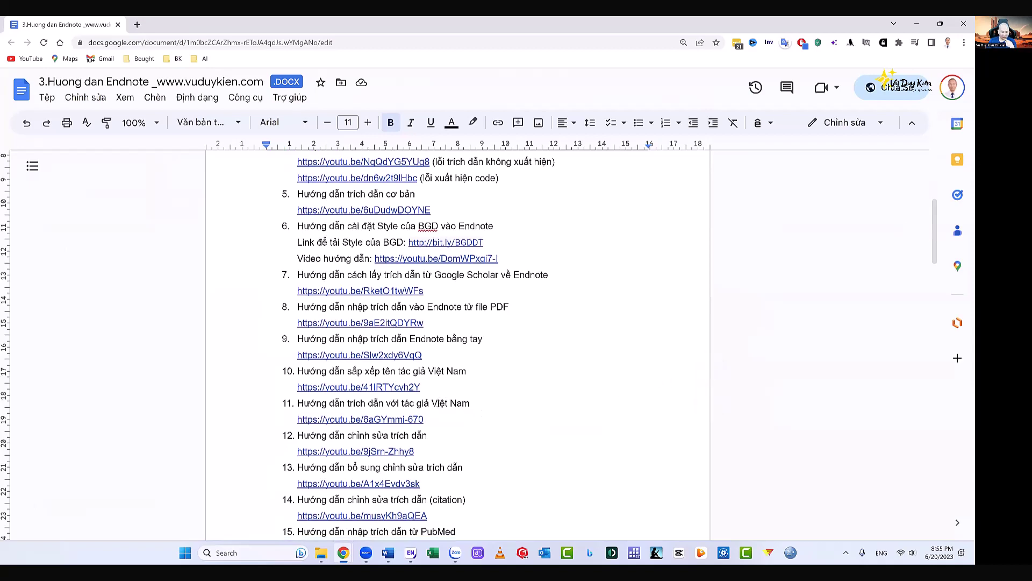
scroll(440, 404, down, 2)
scroll(478, 407, down, 2)
scroll(481, 409, down, 2)
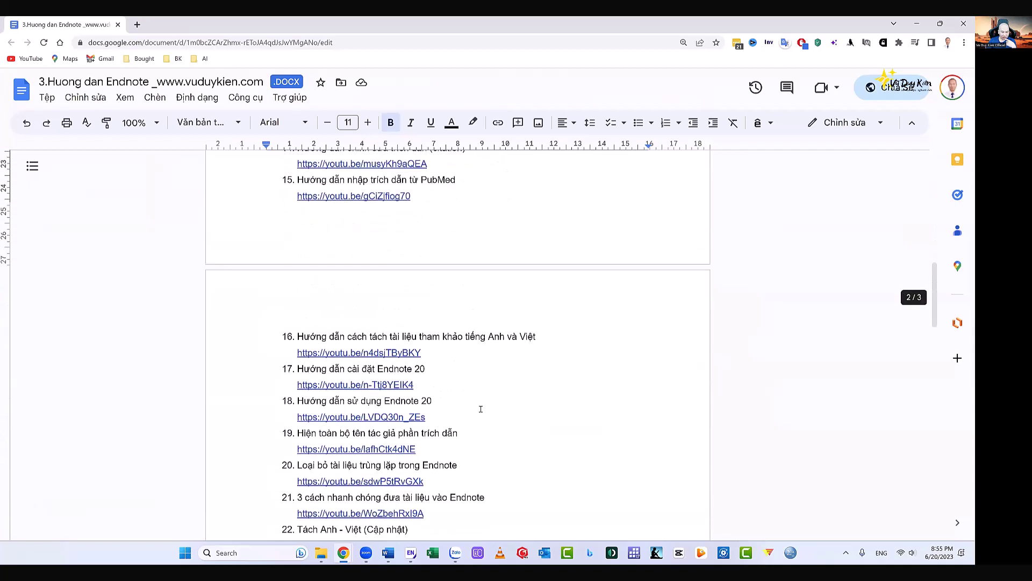
scroll(480, 409, down, 2)
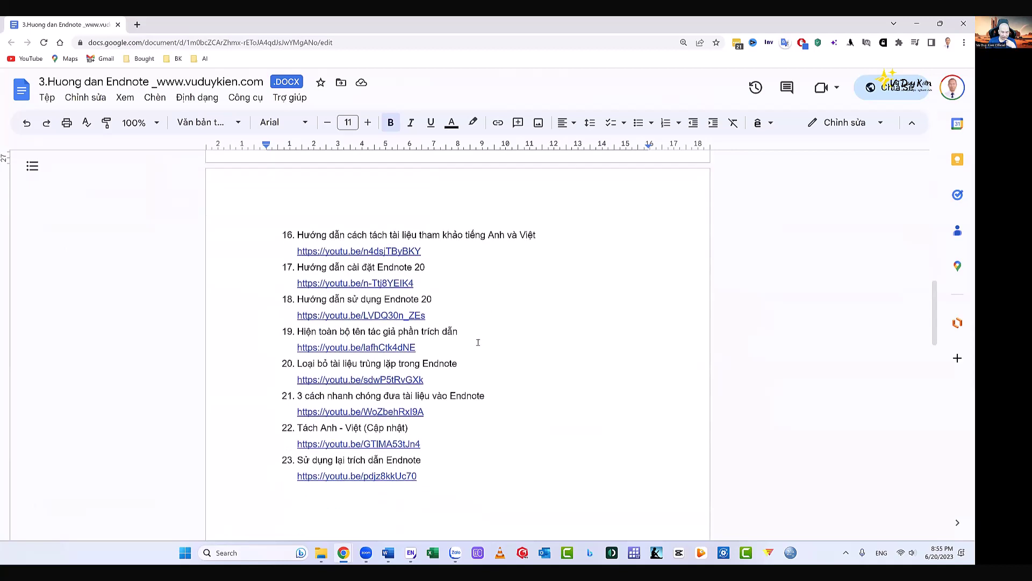
scroll(411, 410, up, 6)
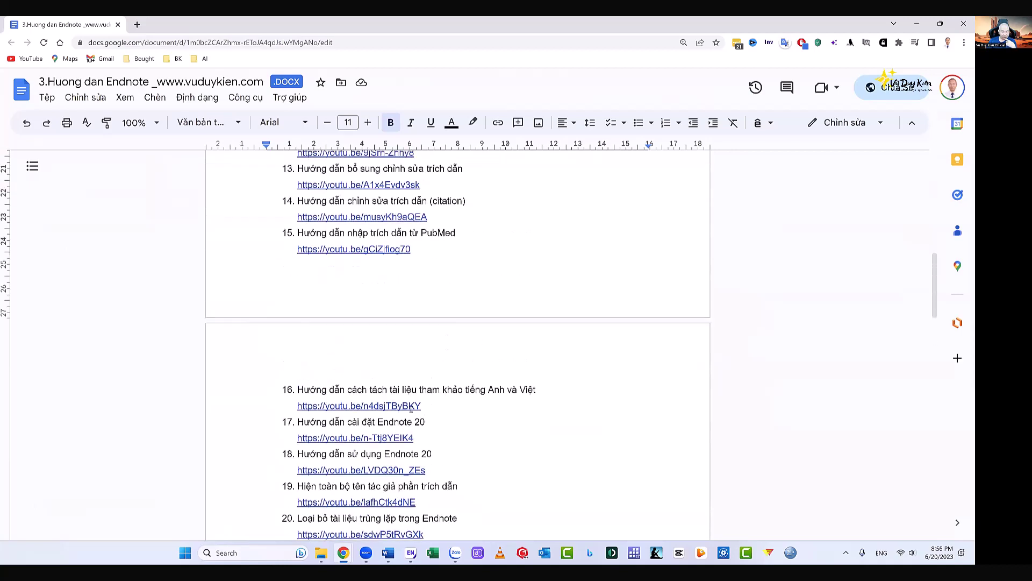
scroll(401, 292, up, 1)
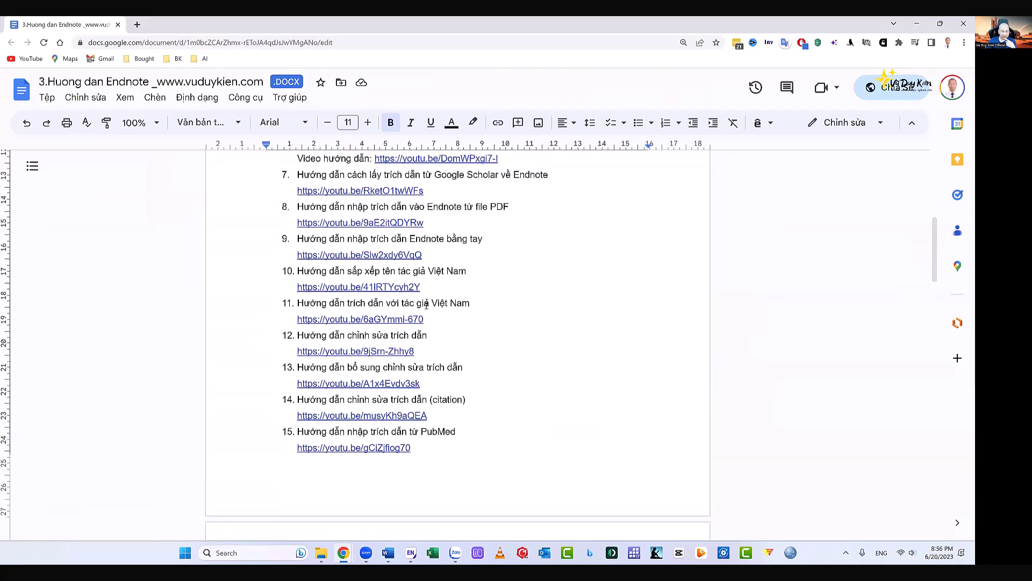
drag(423, 322, 287, 305)
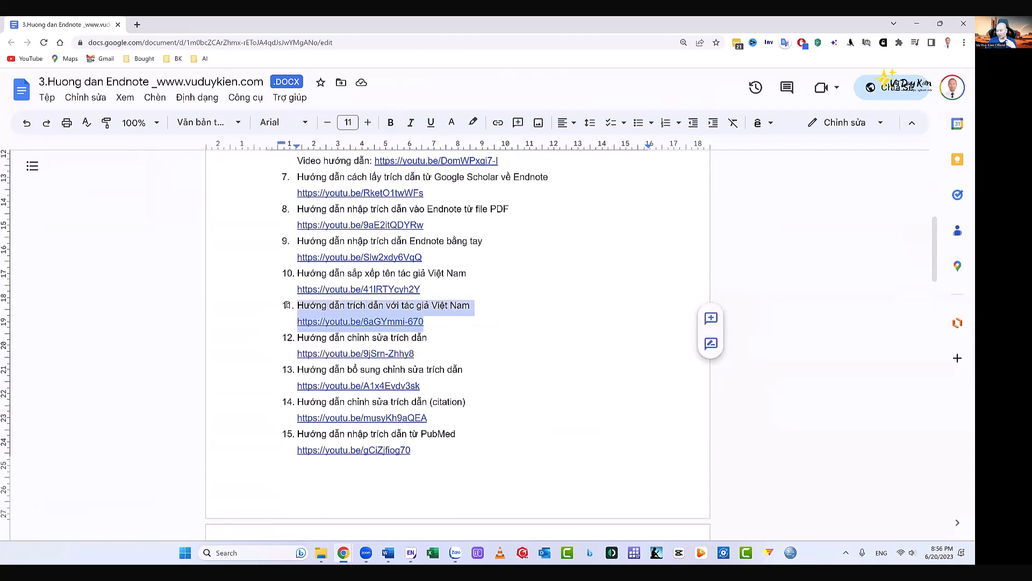
click(420, 288)
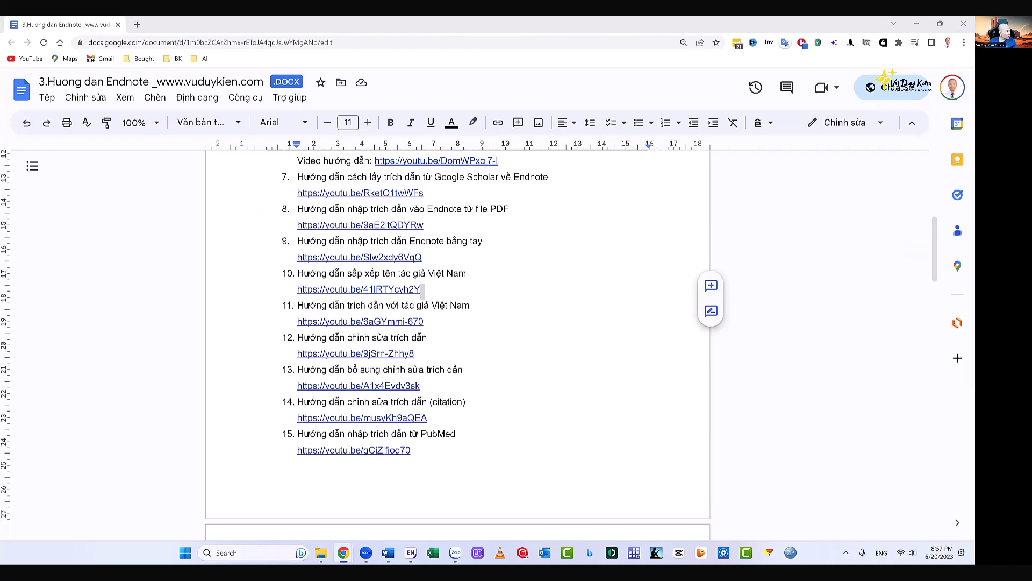
- Switch to EndNote, select the 2019 reference "Trends in Socioeconomic Inequalities in the Use of Antenatal Care Services", and widen its details to examine the author entries
key(alt+Tab)
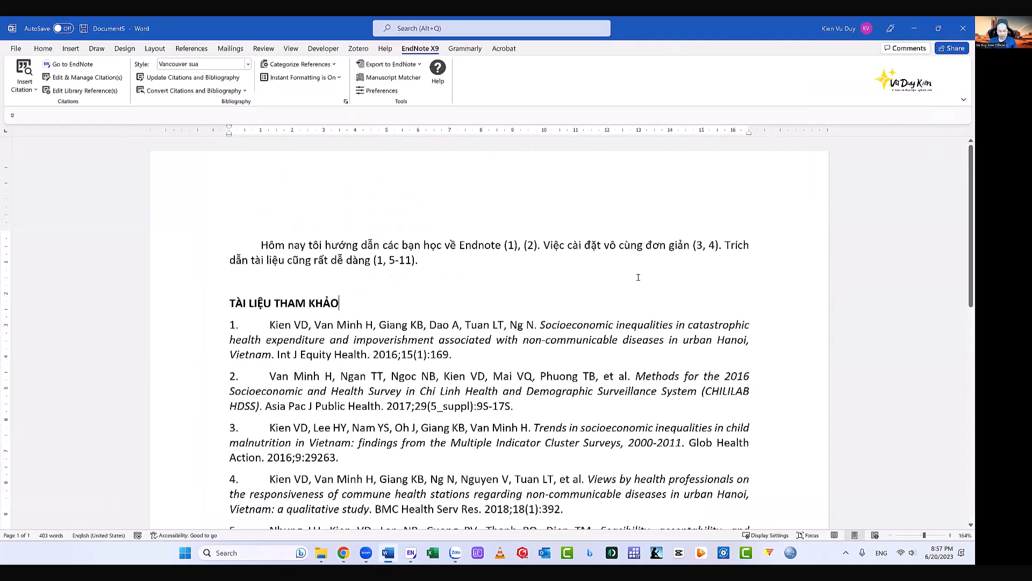
click(411, 554)
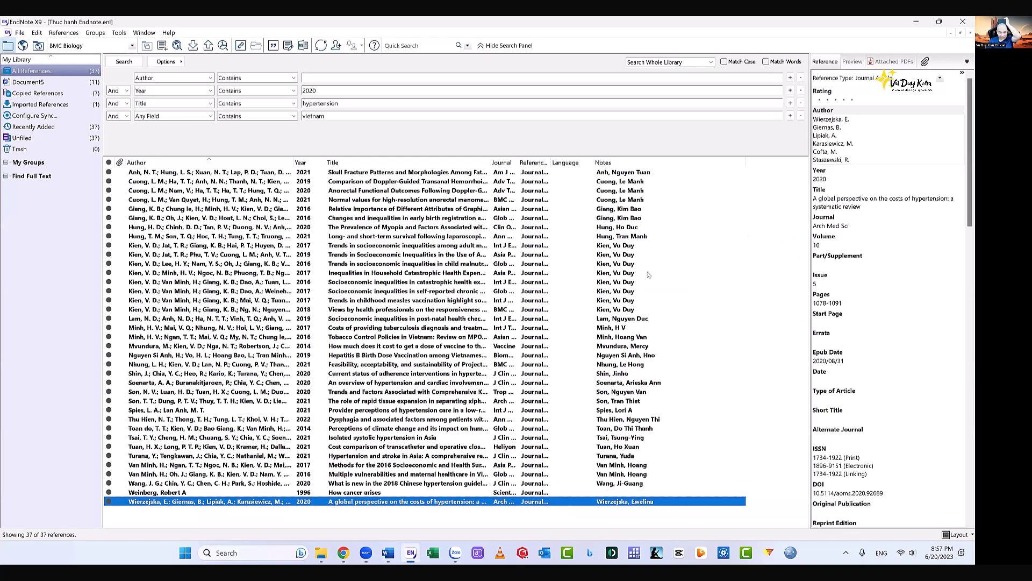
click(343, 255)
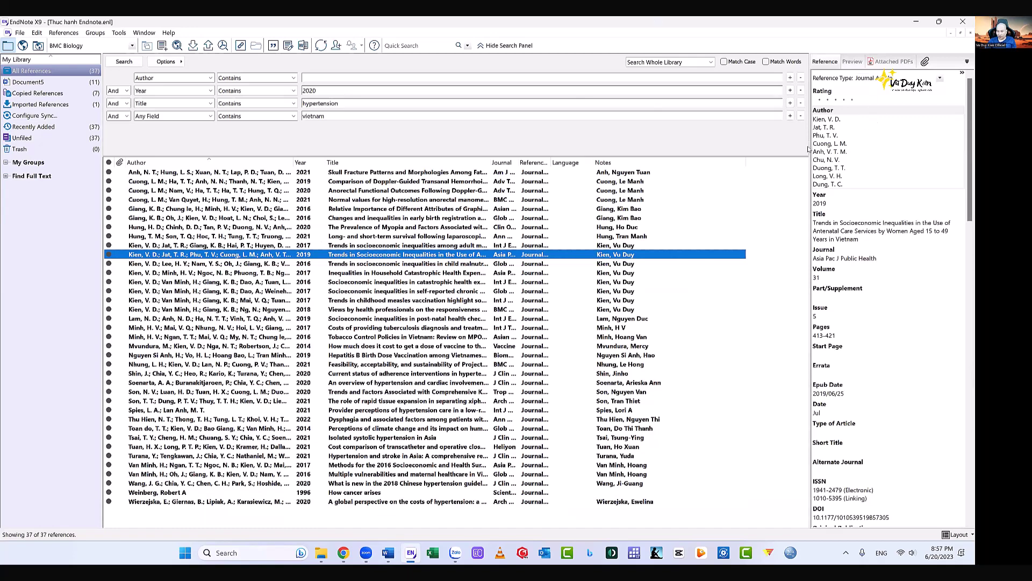
drag(810, 151, 711, 154)
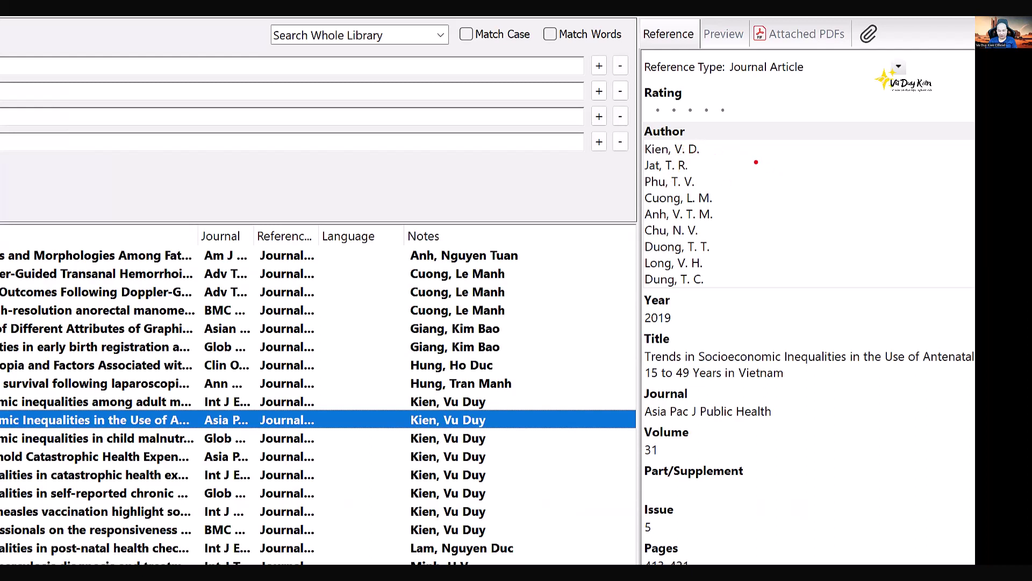
drag(740, 133, 749, 303)
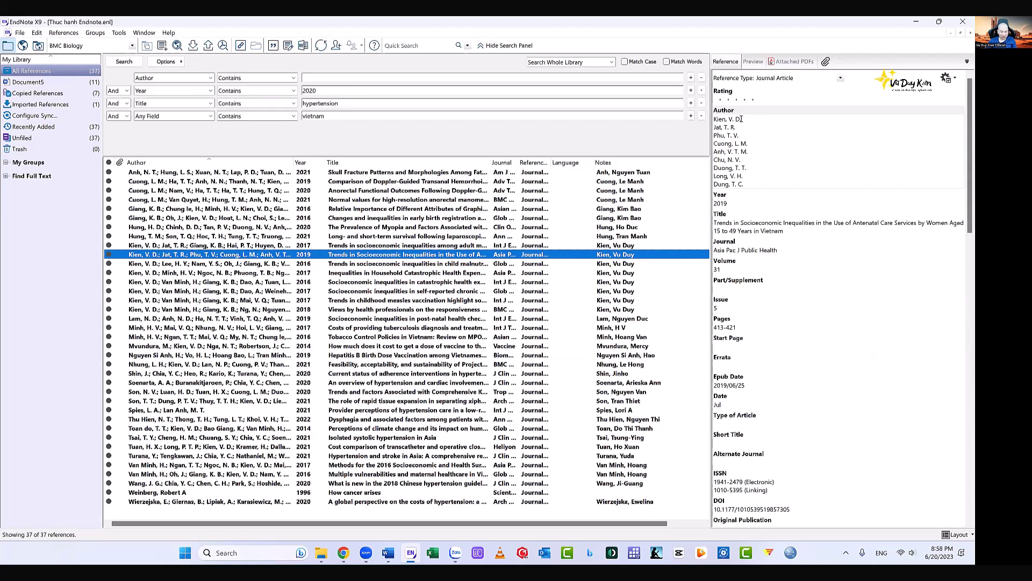
- Compare reference 1's first author in the Word reference list with the 2016 "Socioeconomic inequalities in catastrophic health expenditure" record in EndNote
click(389, 553)
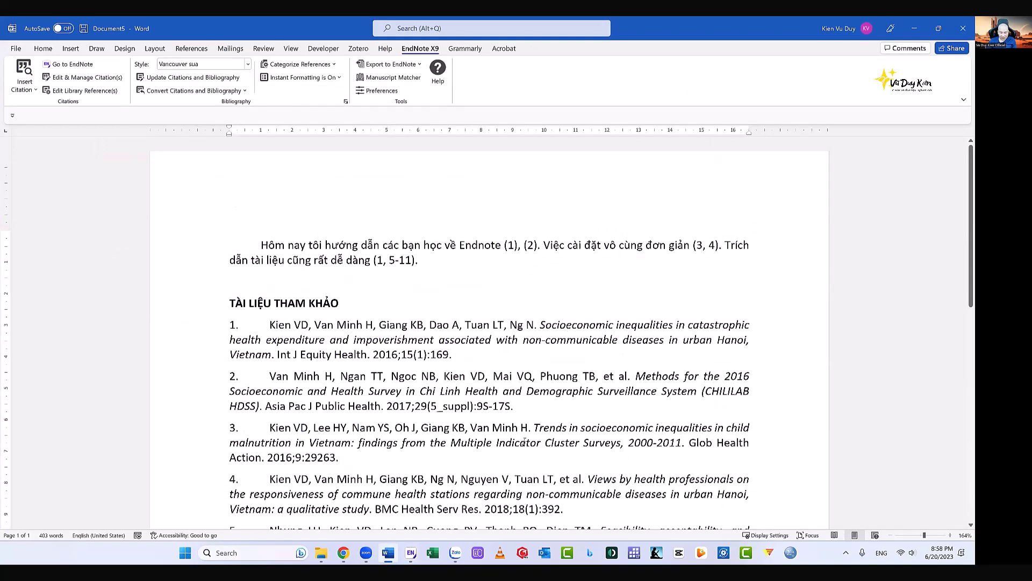
click(412, 553)
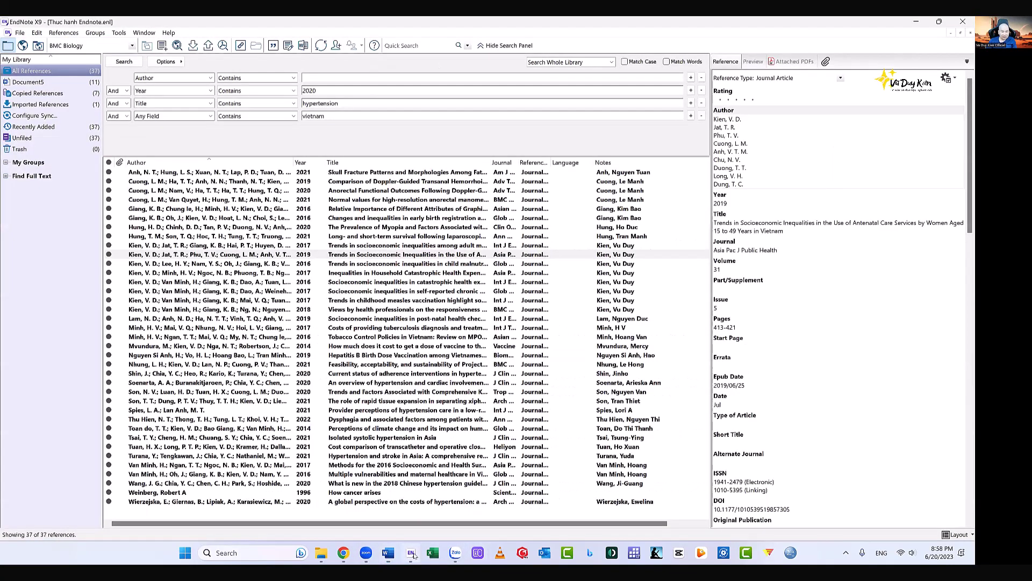
click(354, 282)
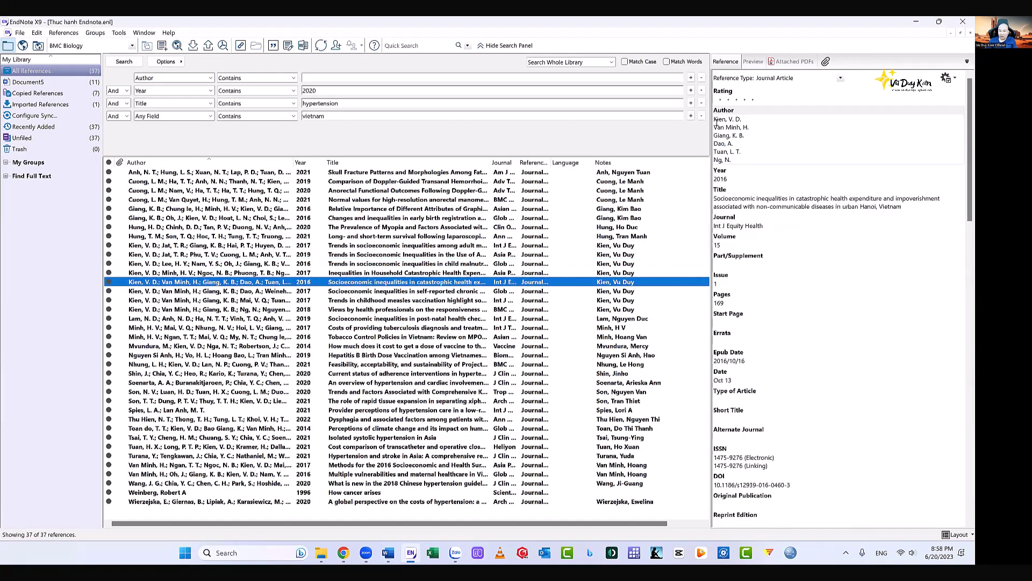
drag(742, 119, 707, 118)
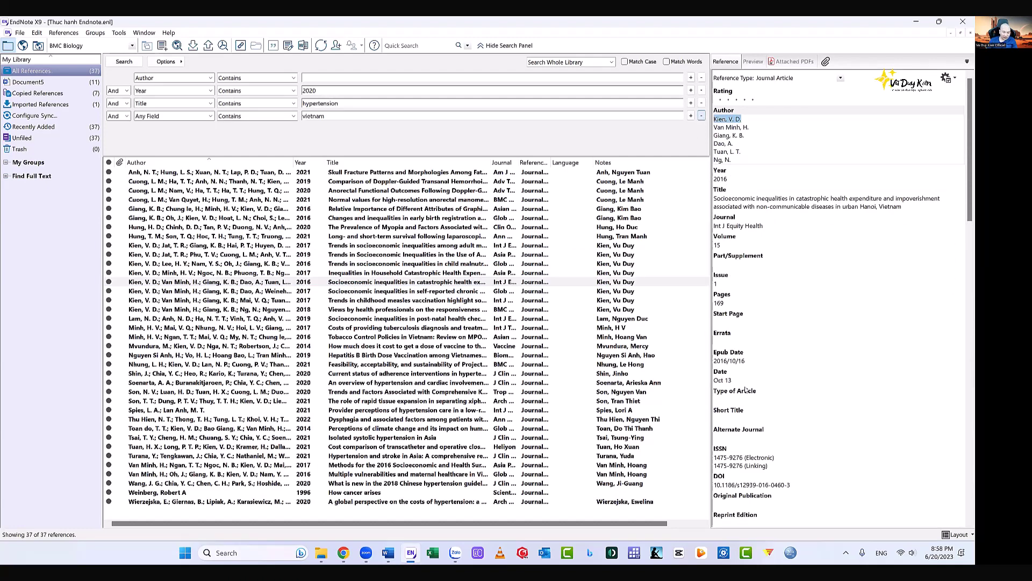
click(388, 553)
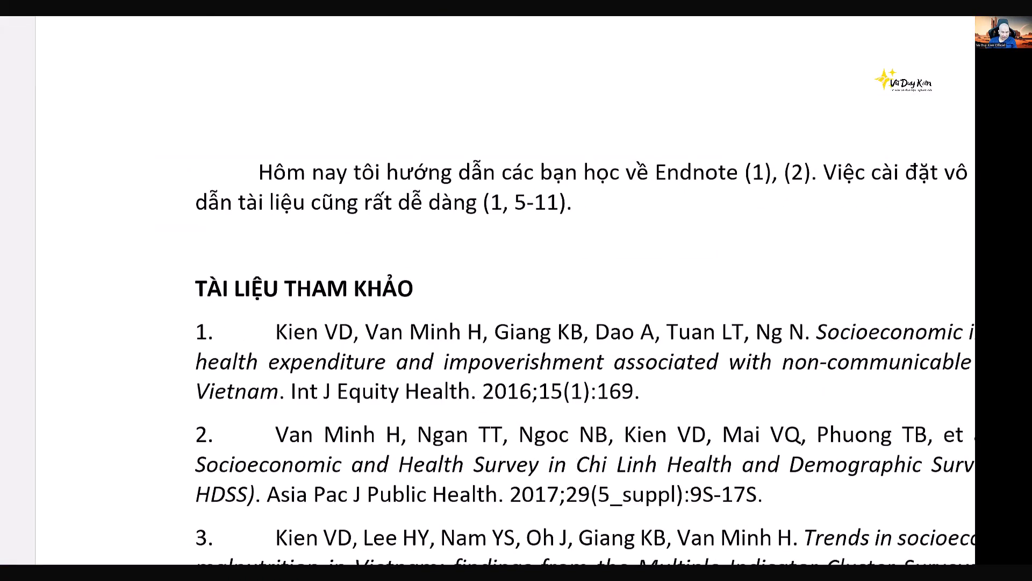
drag(263, 343, 354, 349)
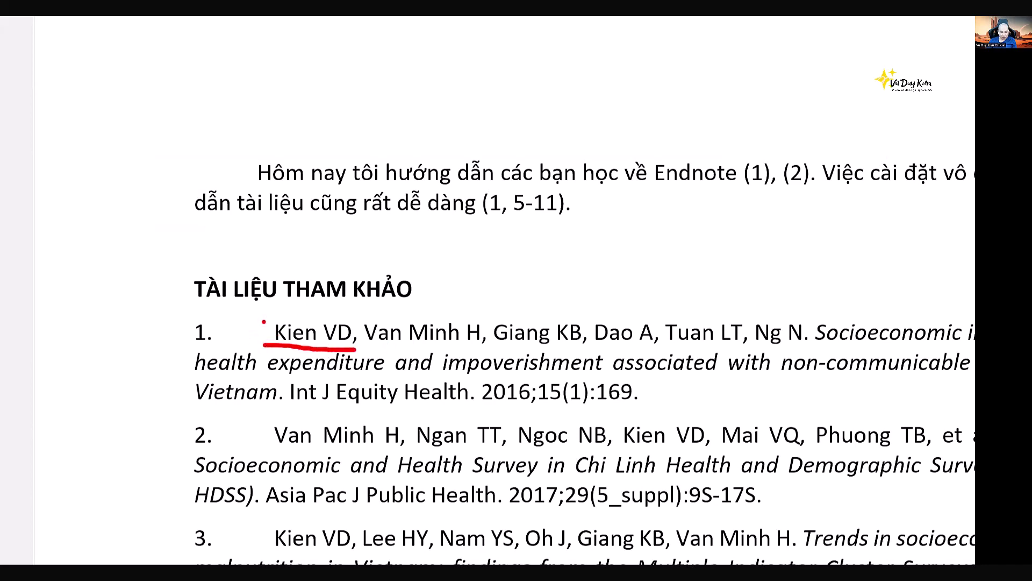
key(Escape)
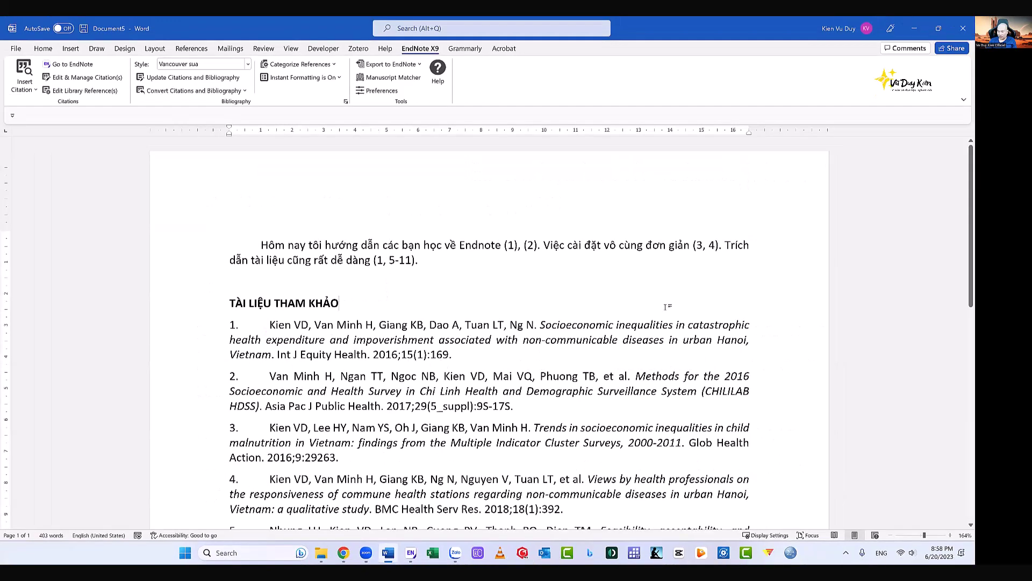
- In EndNote, replace the 2016 reference's first author with the full name in Vietnamese order without a comma, and check the Word reference list
click(409, 554)
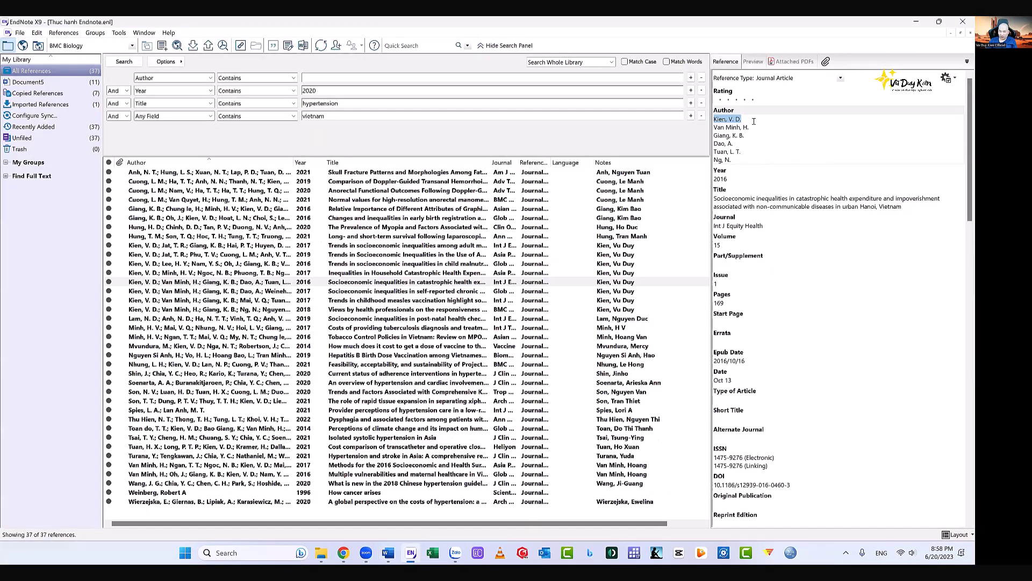
text(Vu)
key(BackSpace)
key(BackSpace)
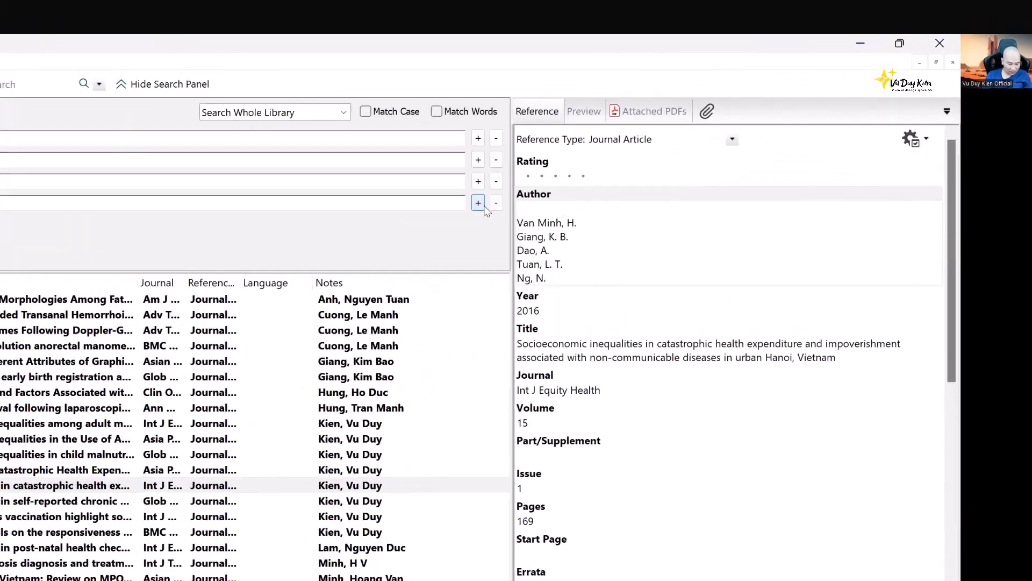
text(Vu)
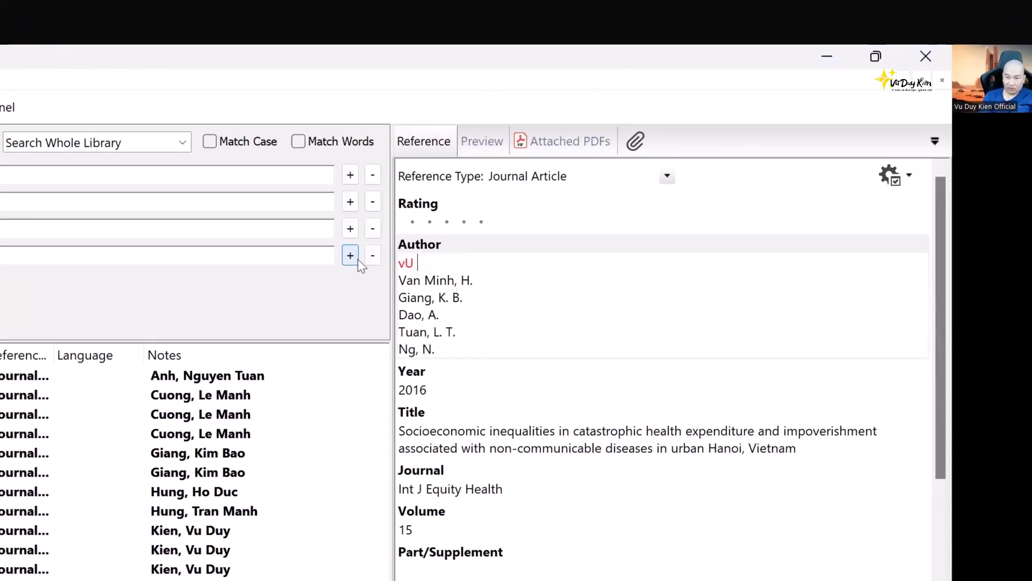
key(BackSpace)
key(BackSpace)
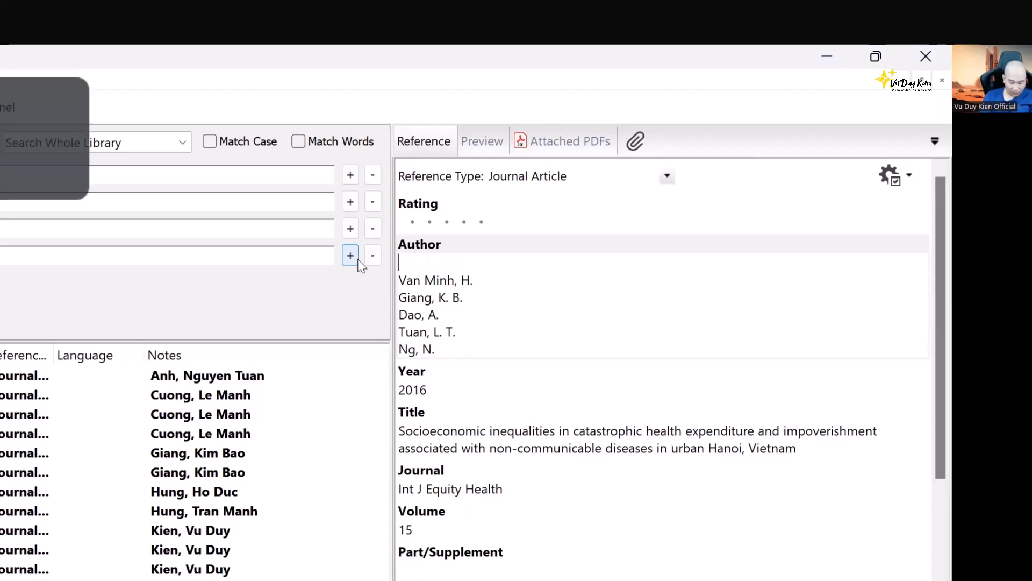
text(Vu )
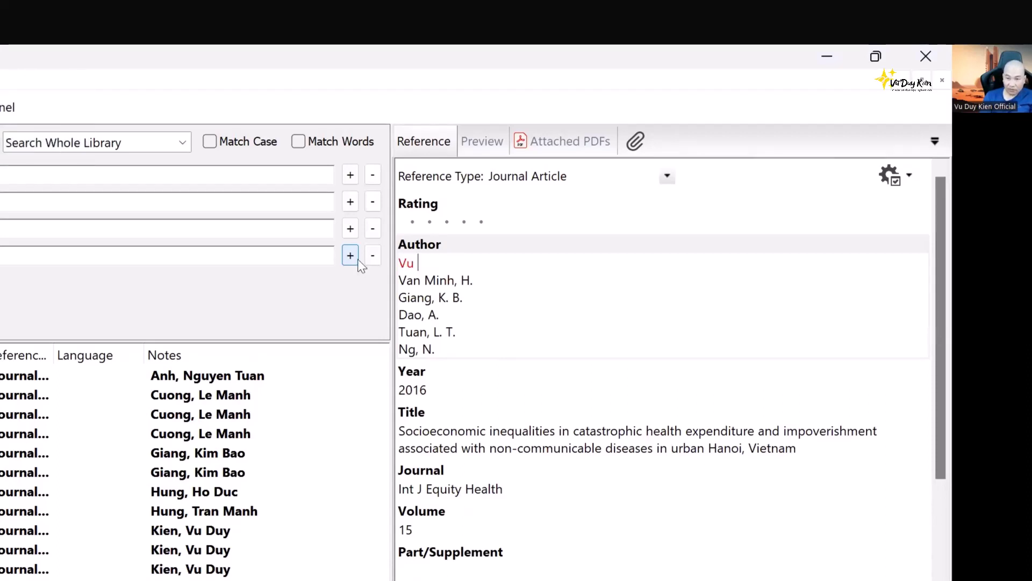
text(Duy Kien)
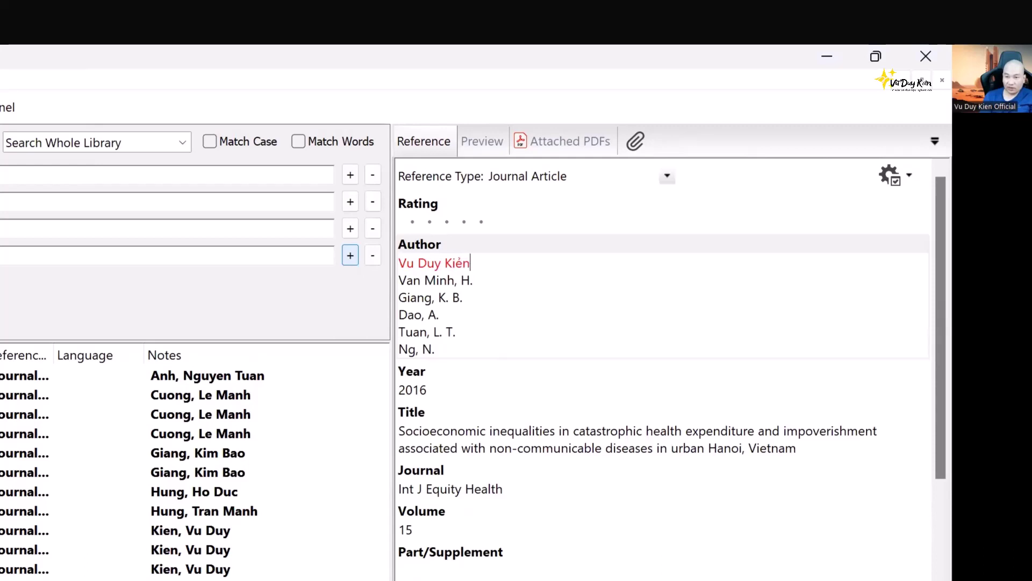
key(BackSpace)
key(BackSpace)
text(e)
key(BackSpace)
text(en)
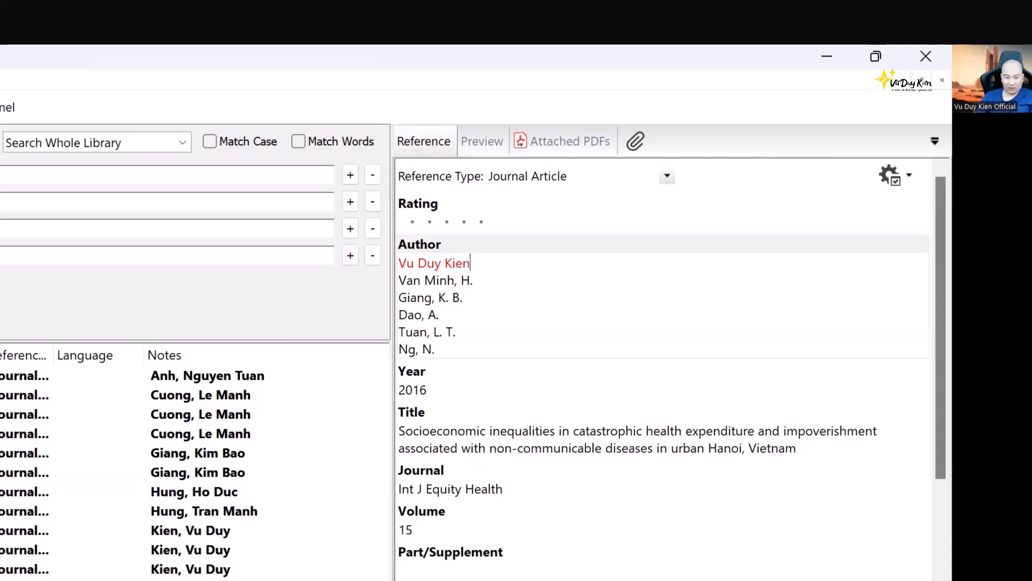
key(Return)
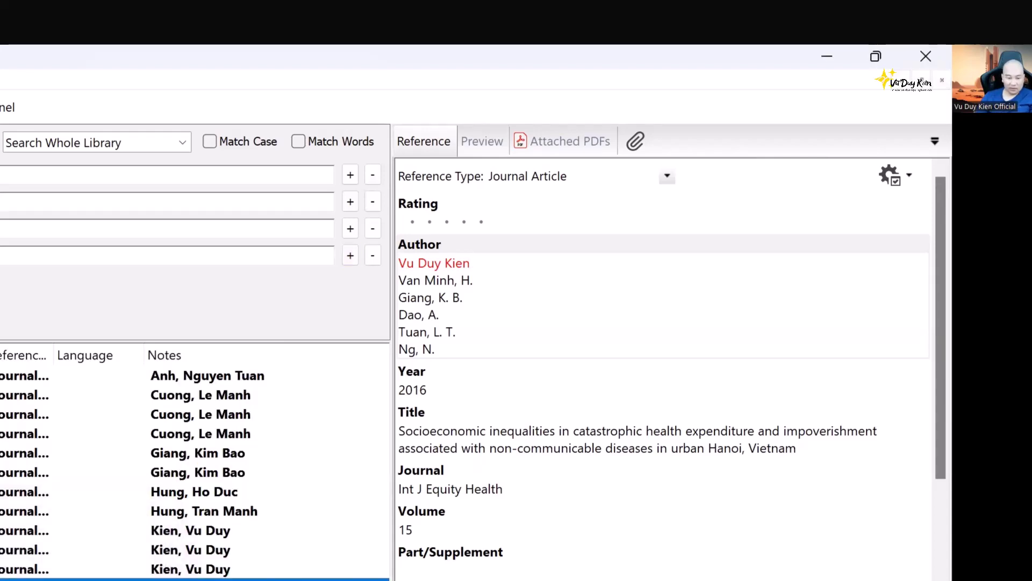
key(alt+Tab)
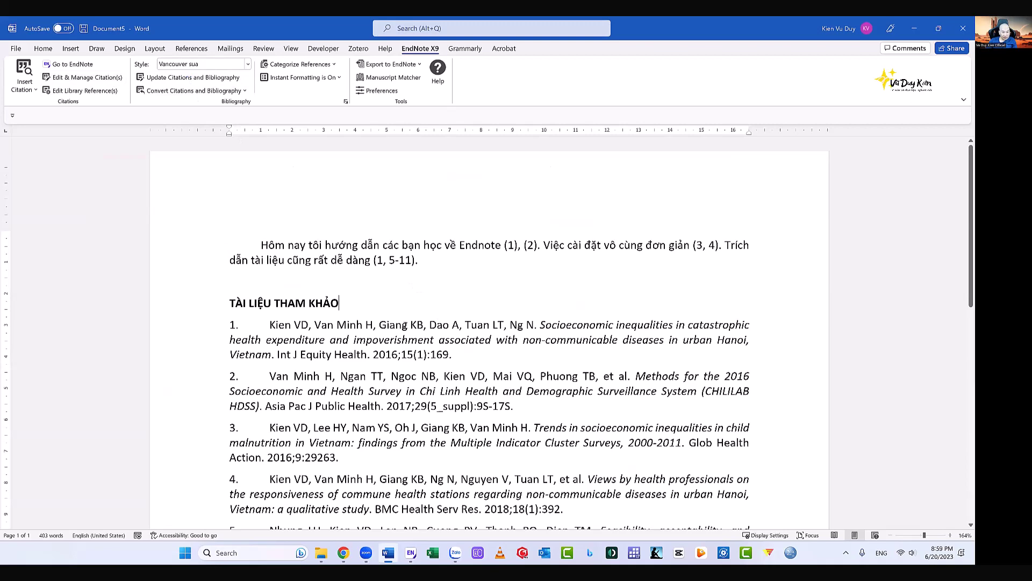
scroll(317, 333, down, 2)
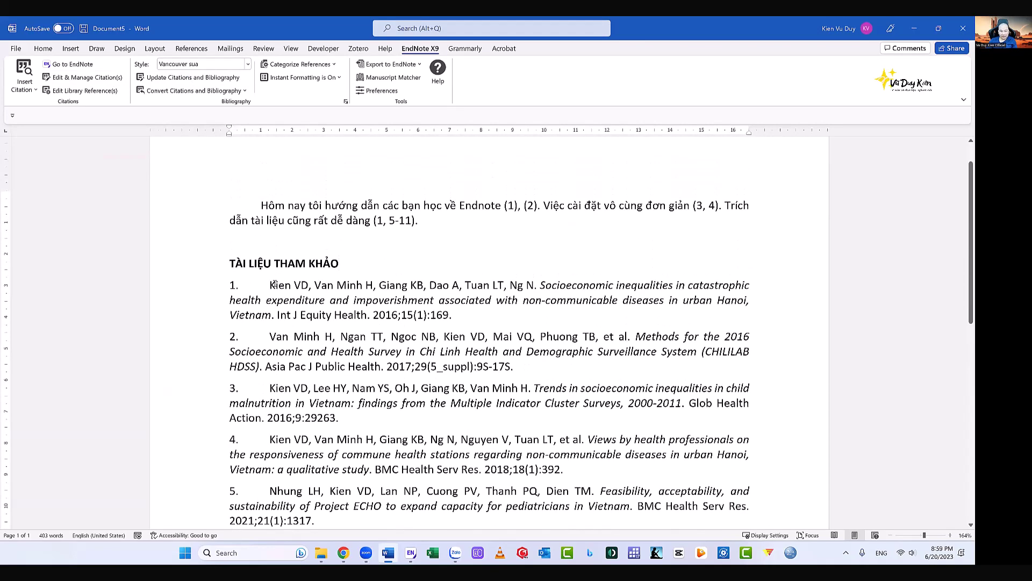
- Switch to EndNote and add a comma after the first author's full name in the 2016 catastrophic health expenditure reference, saving the change
click(411, 553)
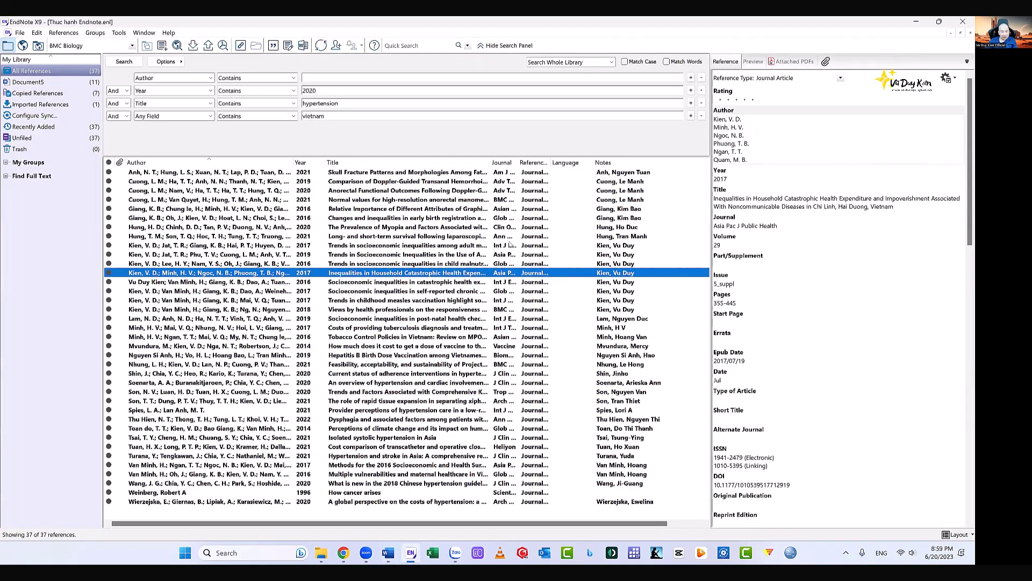
click(434, 282)
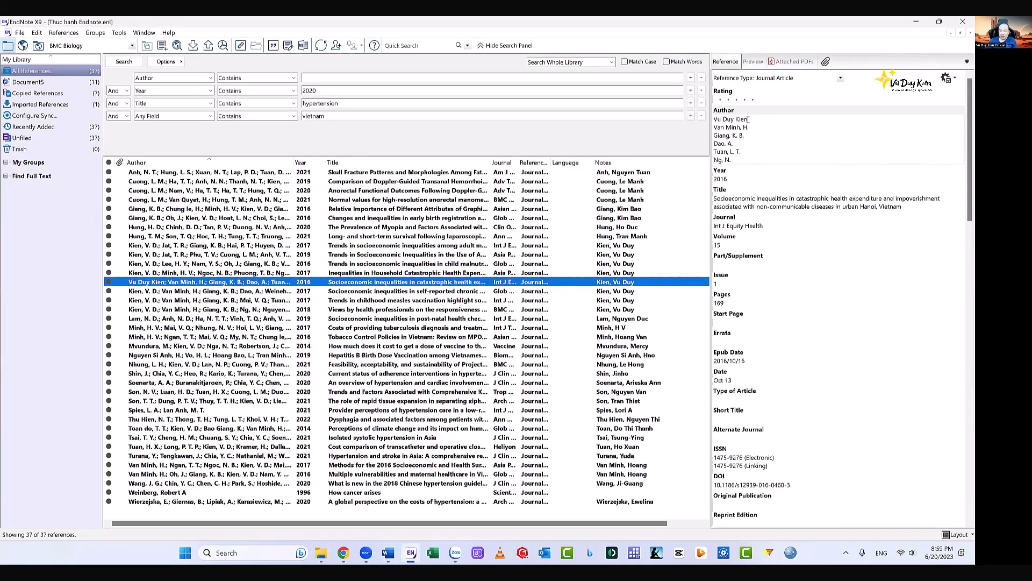
click(751, 119)
text(,)
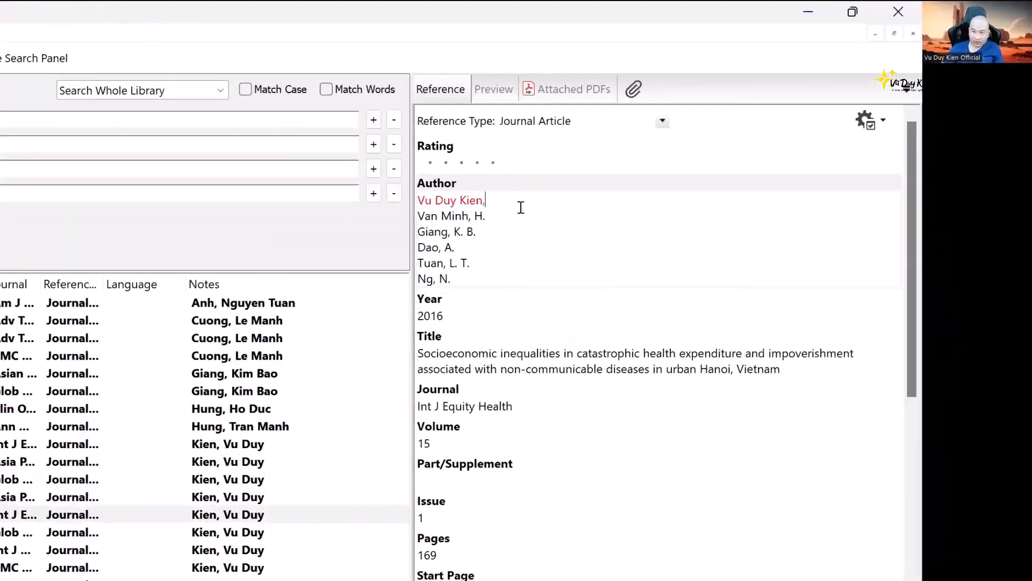
click(215, 553)
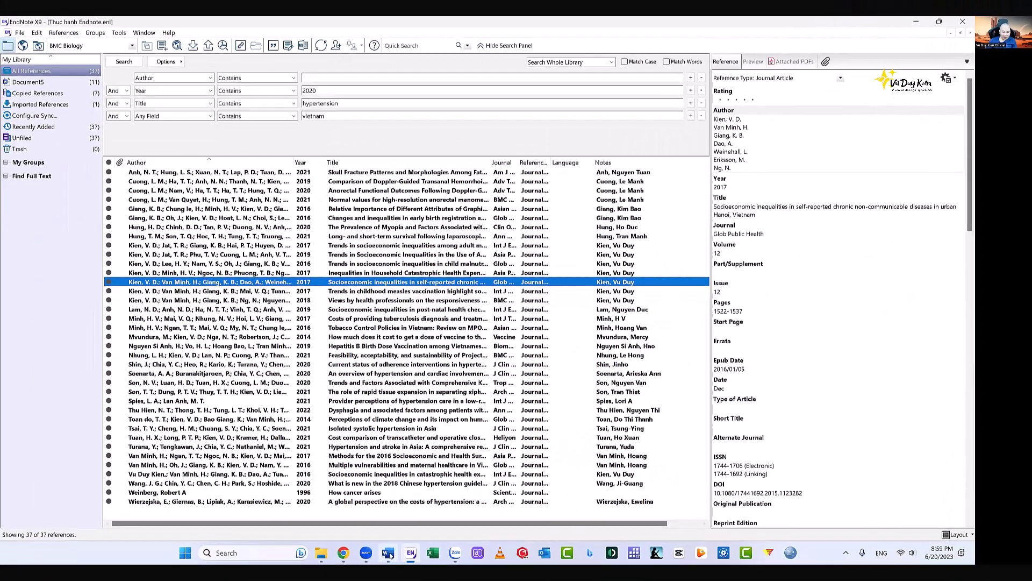
- Switch to Word, update the citations and bibliography, and examine the first author's name in reference 1
click(388, 553)
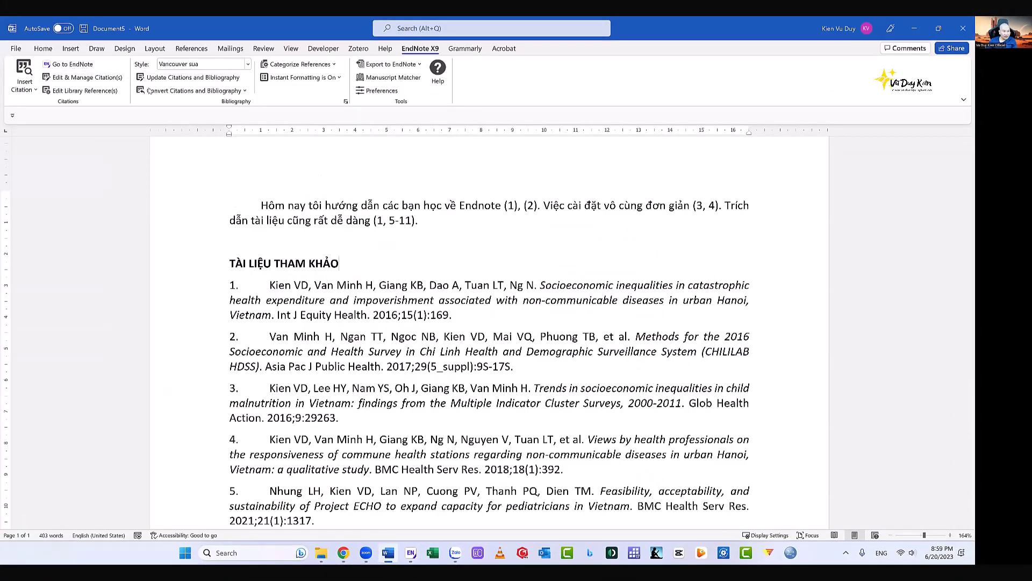
click(162, 78)
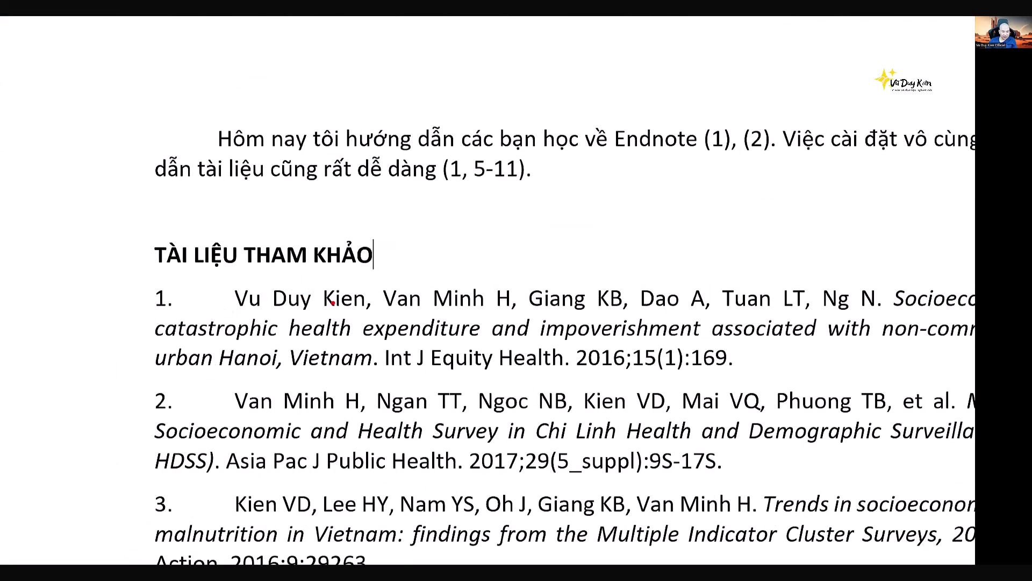
mouse_move(225, 307)
mouse_down()
mouse_move(374, 313)
mouse_move(333, 272)
mouse_move(218, 300)
mouse_move(368, 323)
mouse_move(377, 295)
mouse_up()
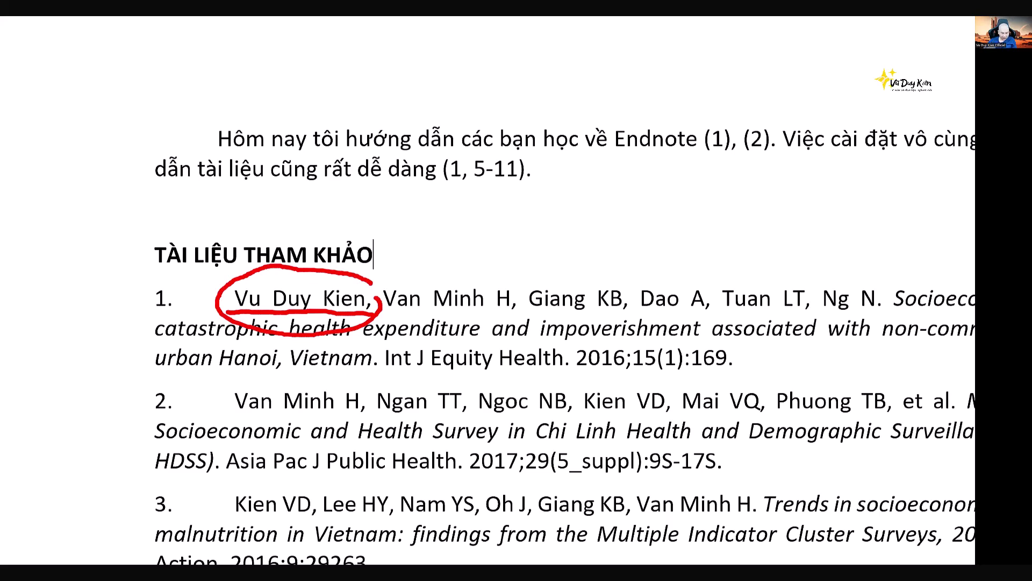
key(Escape)
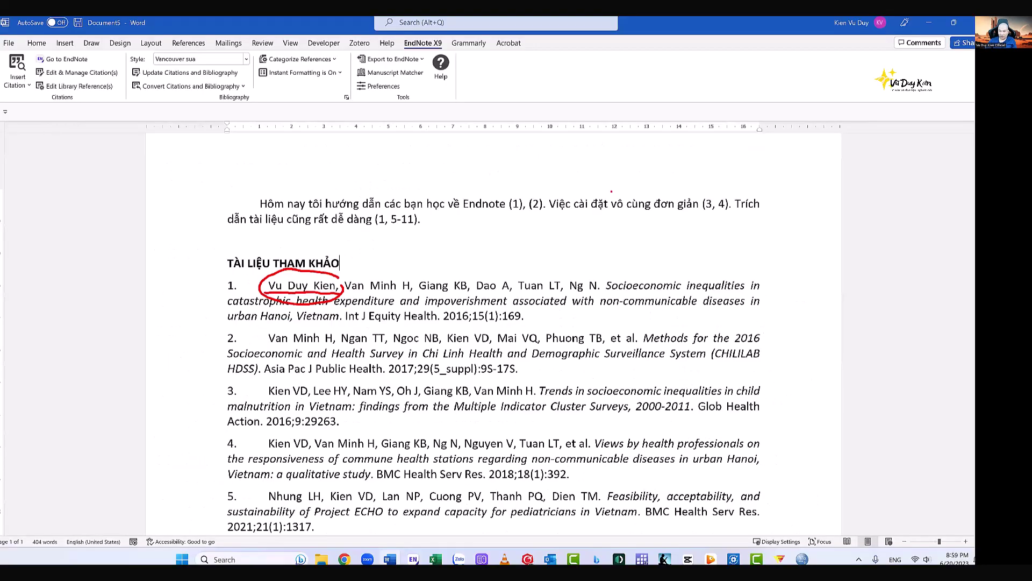
- Minimize the Word and EndNote windows to show the desktop
click(917, 28)
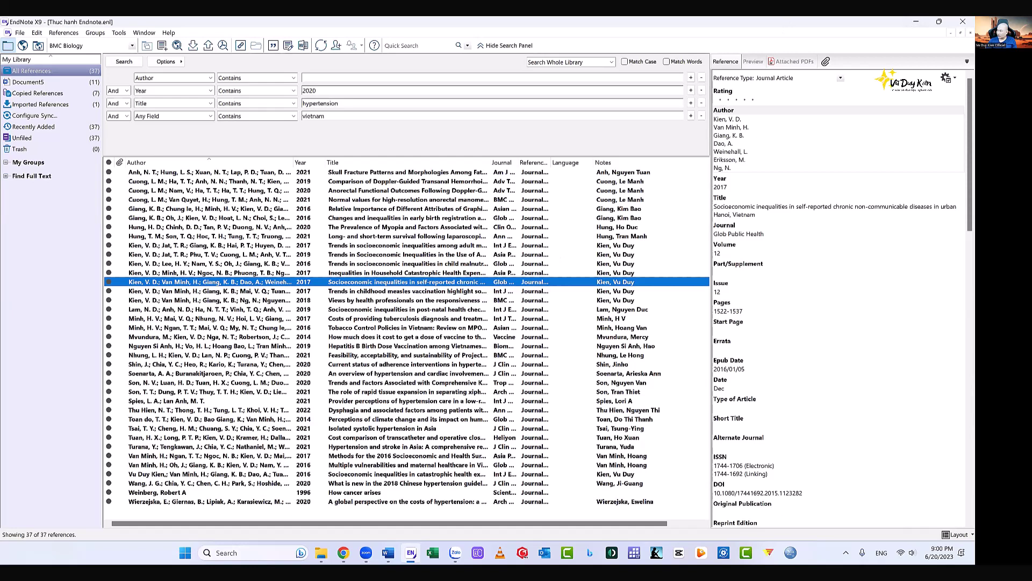
key(alt+Tab)
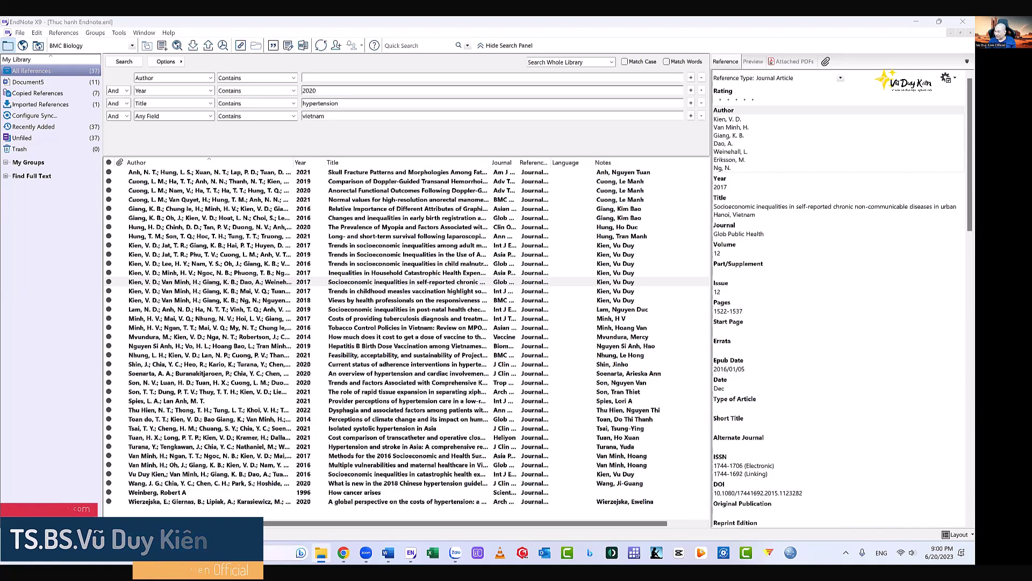
click(939, 21)
click(883, 54)
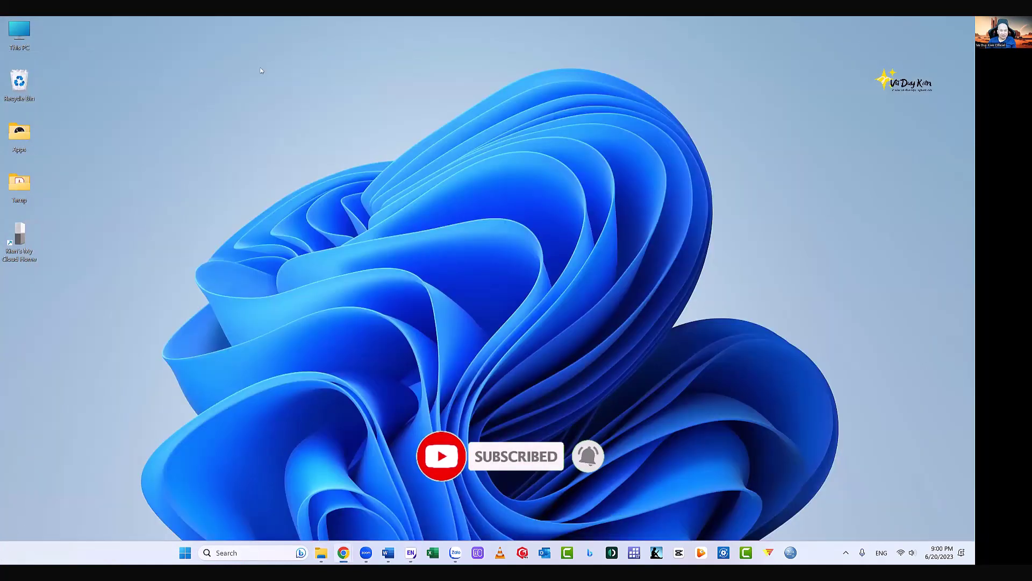
- Switch to Chrome and open the instructor's website
key(super+2)
click(691, 68)
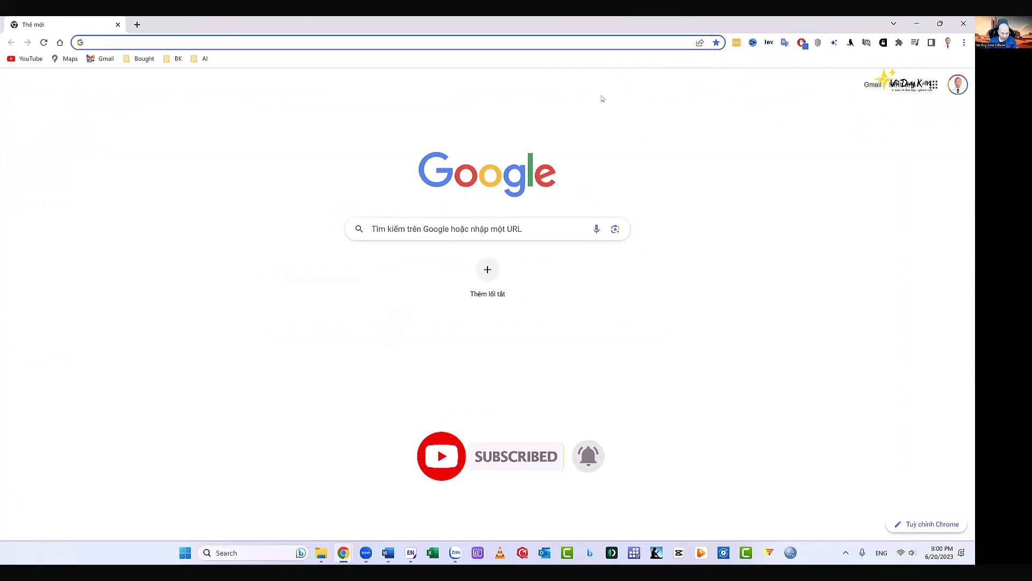
text(www.)
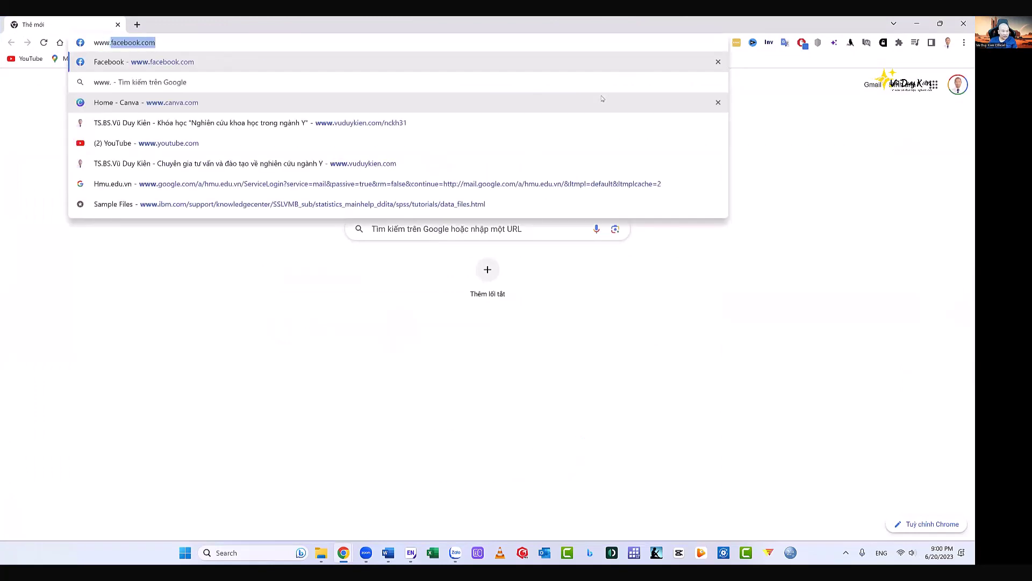
text(vu)
key(Return)
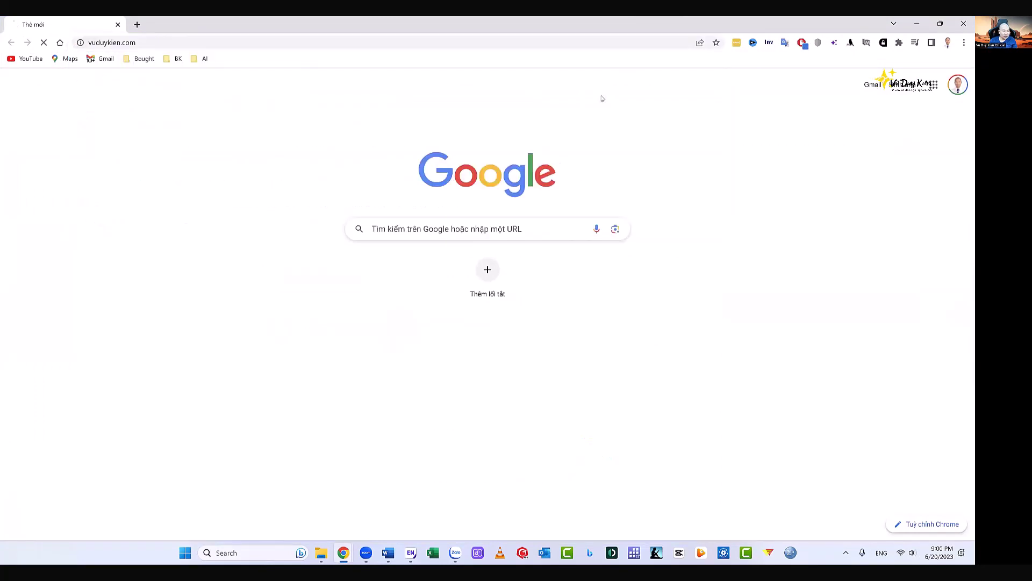
- Find the upcoming courses on the website and open the "Trích dẫn tài liệu với Endnote" course page
scroll(484, 394, down, 5)
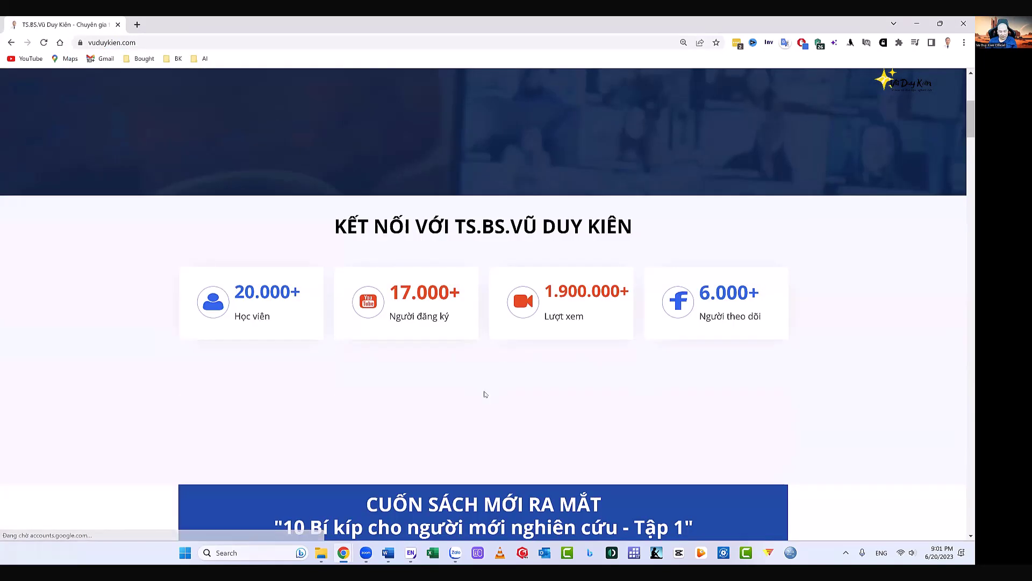
scroll(484, 394, down, 7)
scroll(481, 392, down, 6)
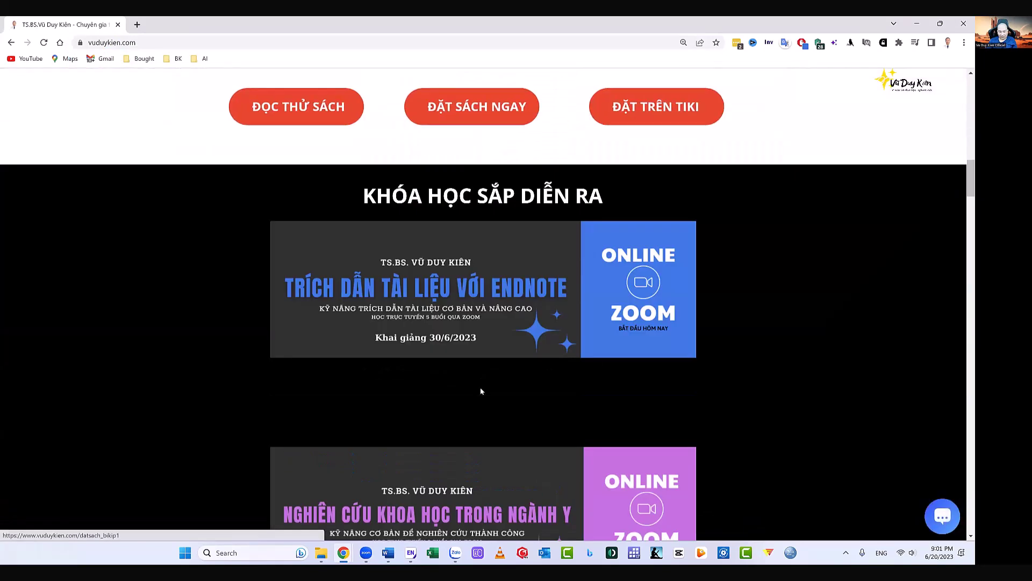
scroll(481, 391, down, 2)
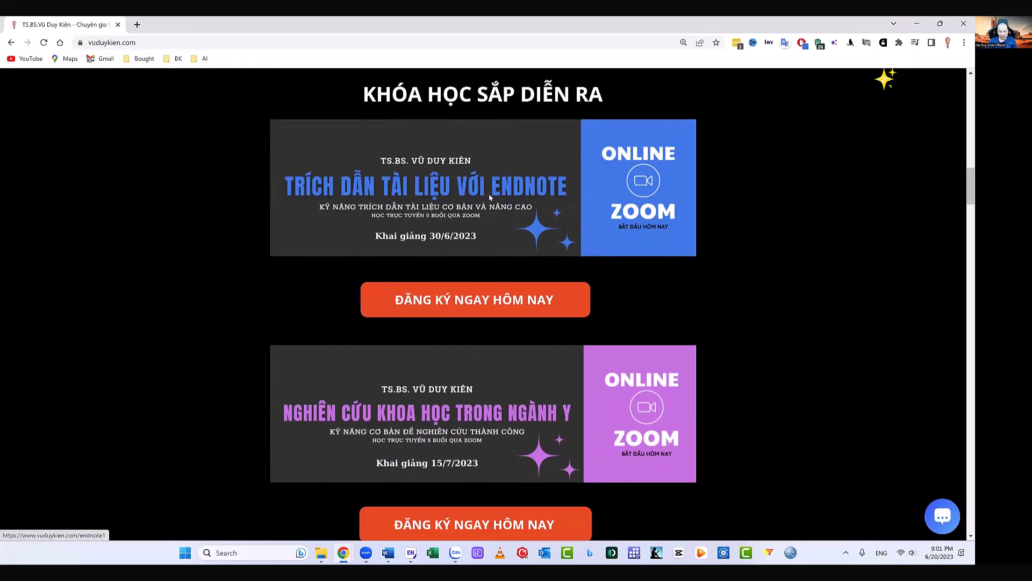
click(489, 196)
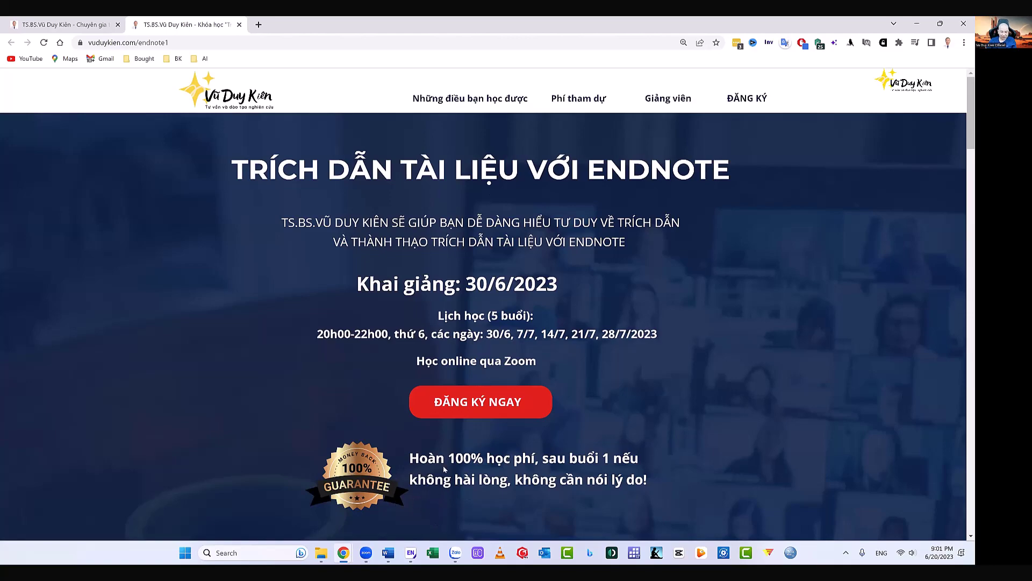
- Look through the EndNote course page, including the registration form, FAQ and schedule, and return to the instructor's main website
scroll(444, 468, down, 20)
scroll(452, 456, up, 8)
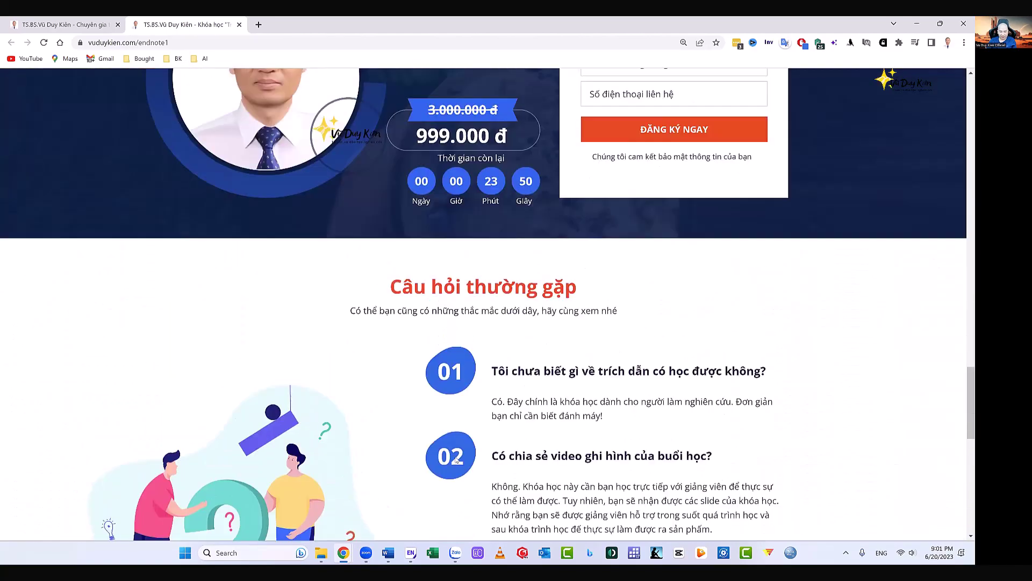
scroll(456, 458, up, 1)
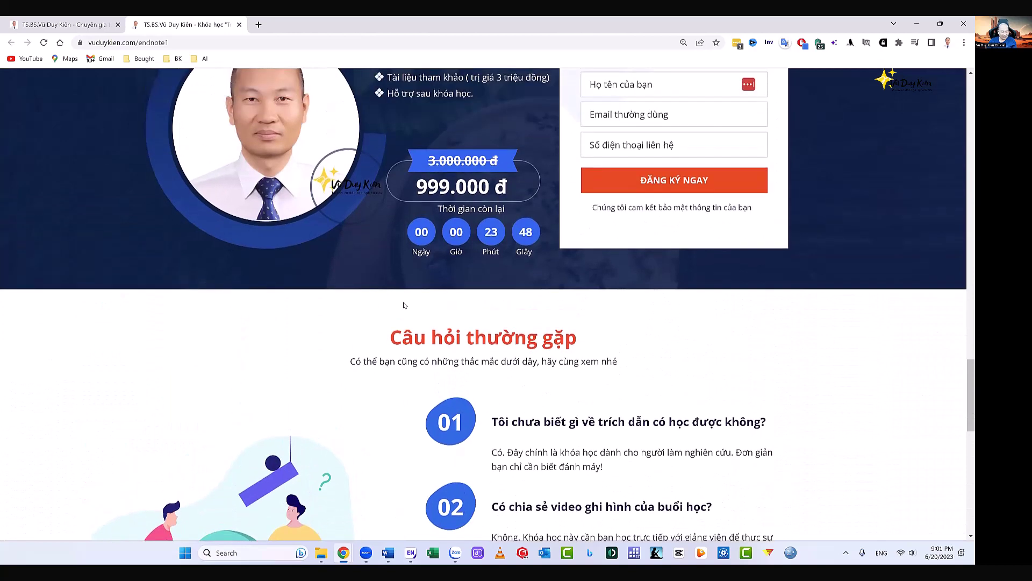
scroll(404, 305, up, 3)
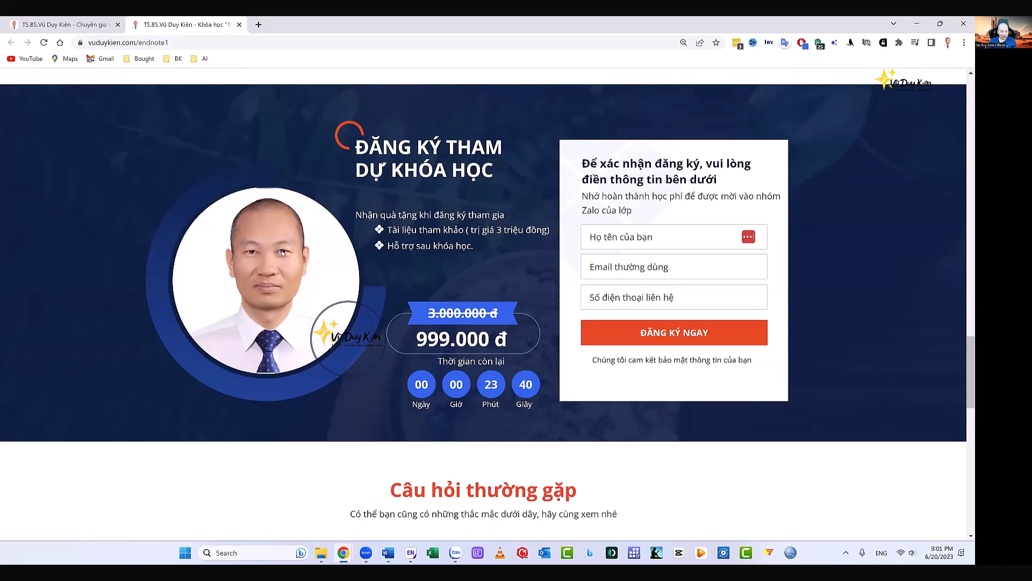
click(210, 43)
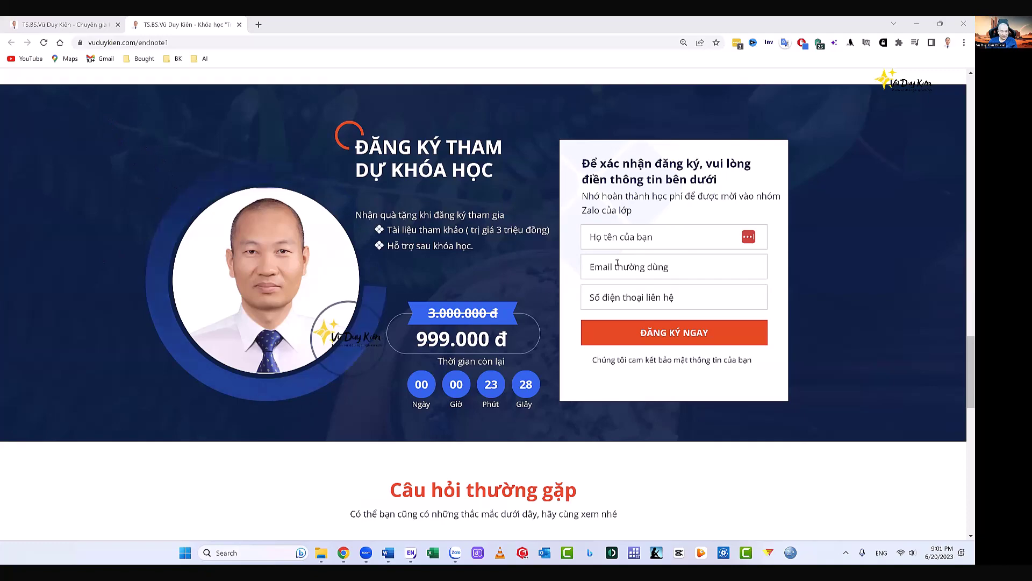
scroll(591, 269, up, 1)
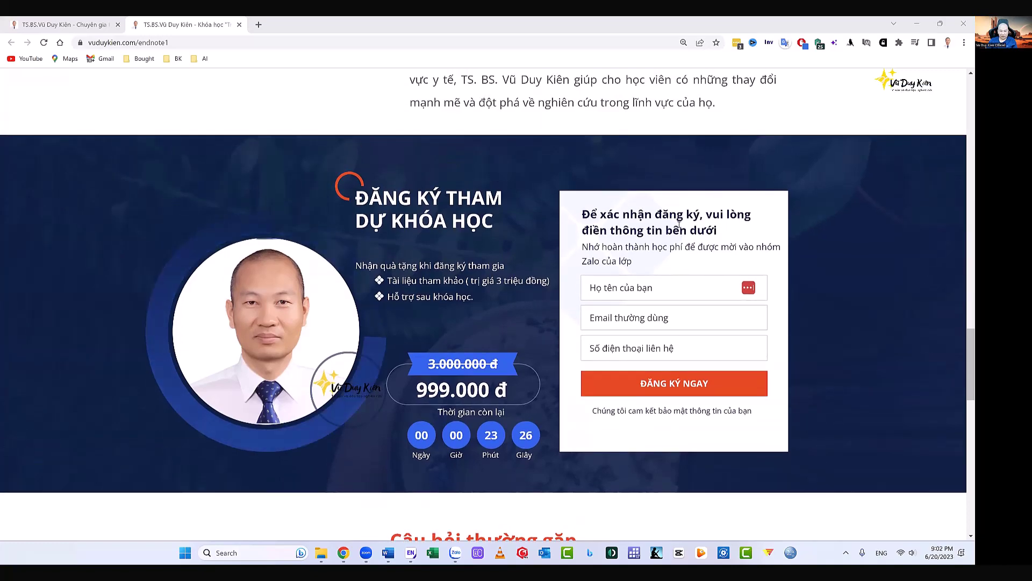
scroll(679, 225, up, 20)
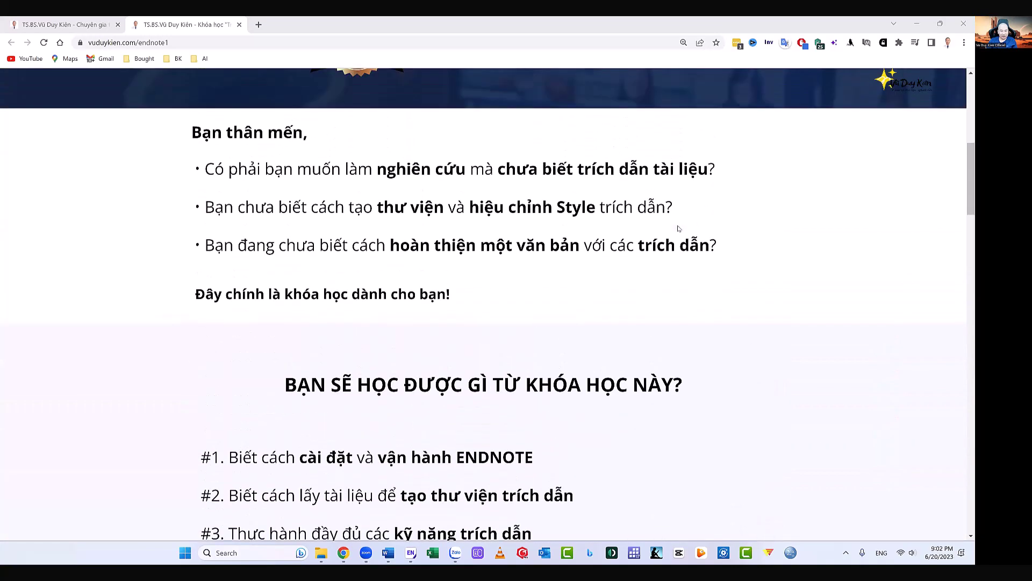
scroll(678, 228, up, 5)
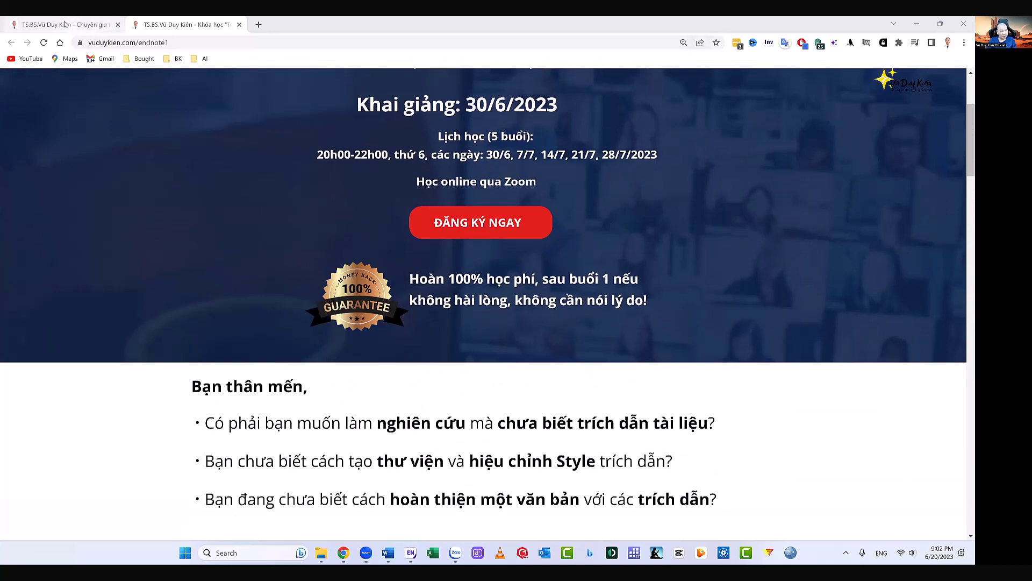
click(67, 24)
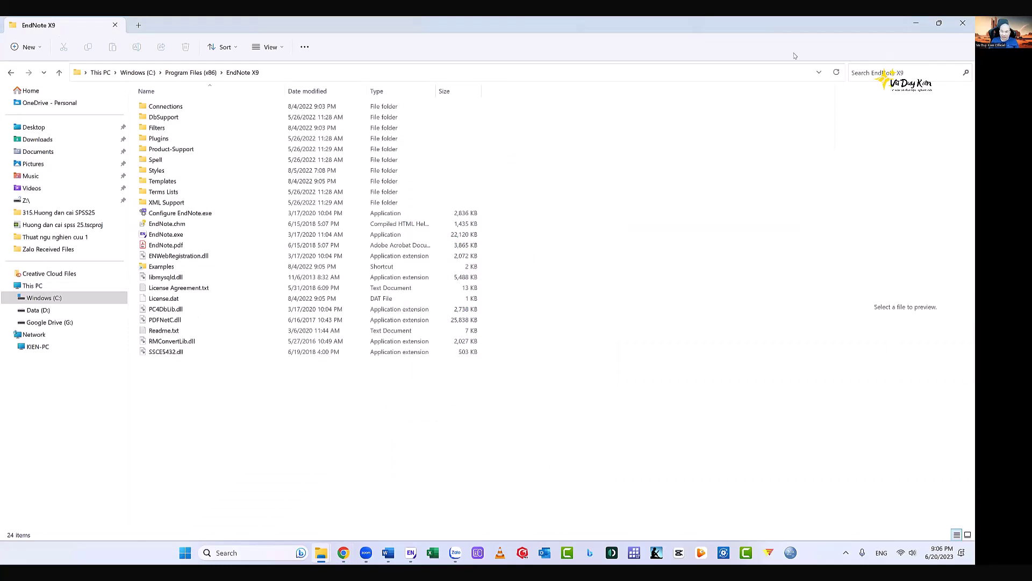
- Minimize File Explorer, switch to EndNote, and examine the output style commands for editing BMC Biology and Vancouver sua and opening the Style Manager
click(915, 23)
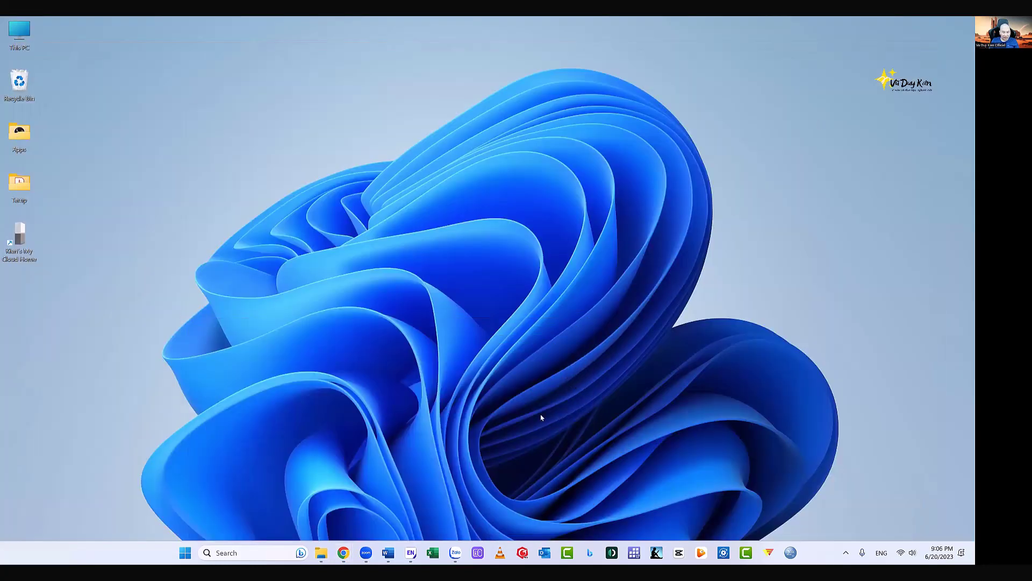
click(410, 554)
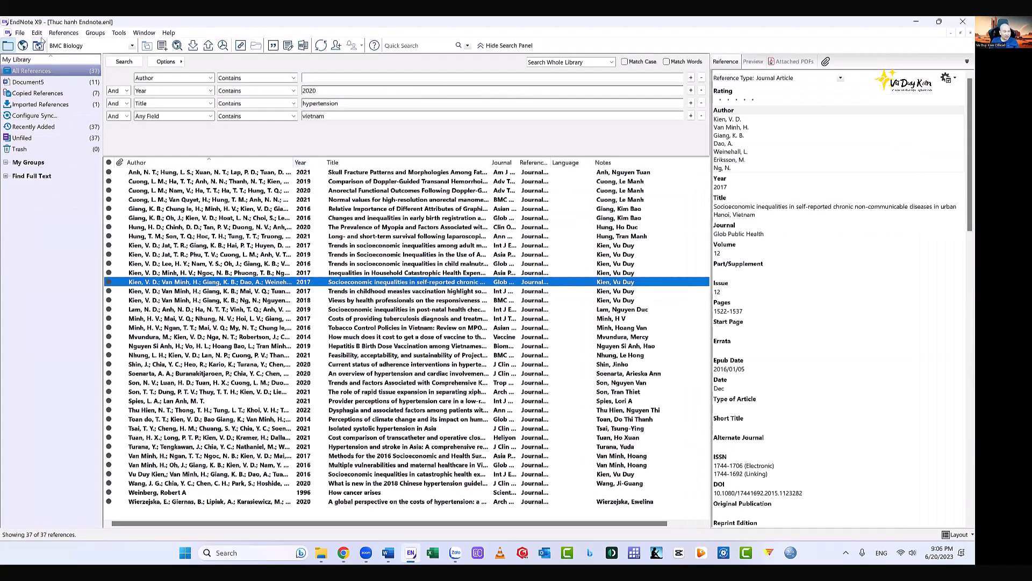
click(37, 33)
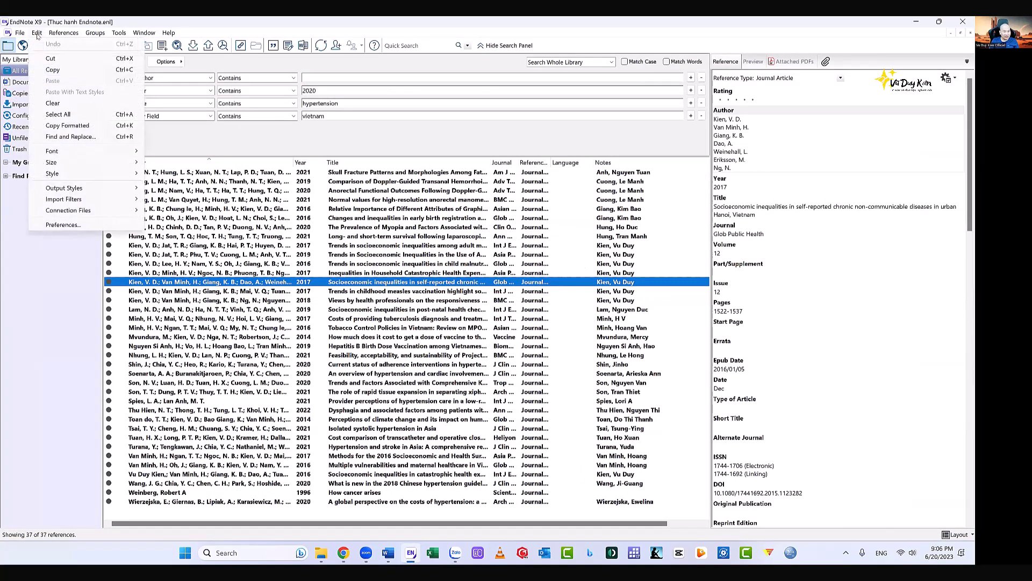
mouse_move(54, 189)
mouse_move(103, 191)
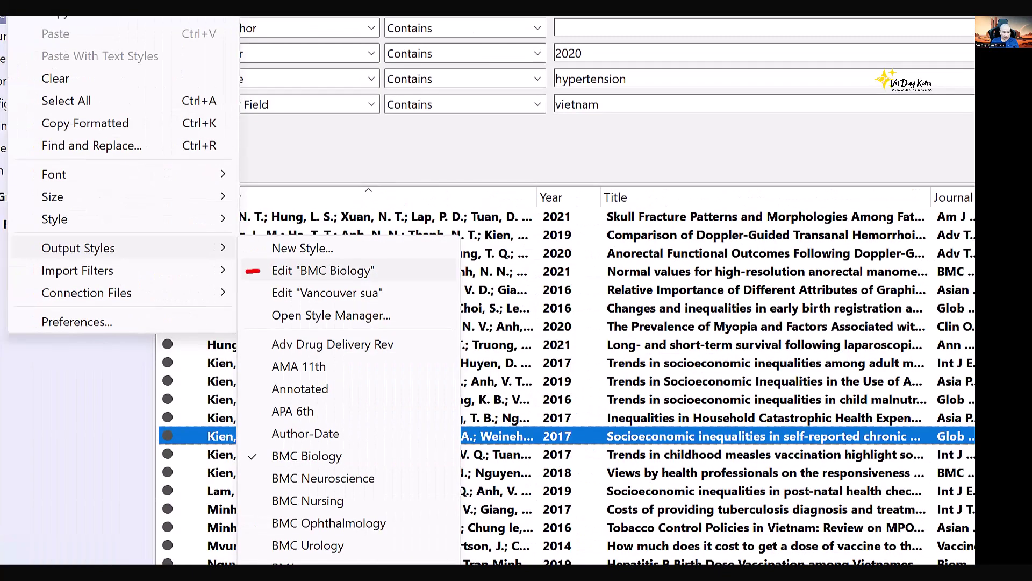
mouse_move(257, 261)
mouse_down()
mouse_move(270, 270)
mouse_move(261, 302)
mouse_up()
mouse_move(237, 317)
mouse_down()
mouse_move(263, 319)
mouse_move(262, 329)
mouse_up()
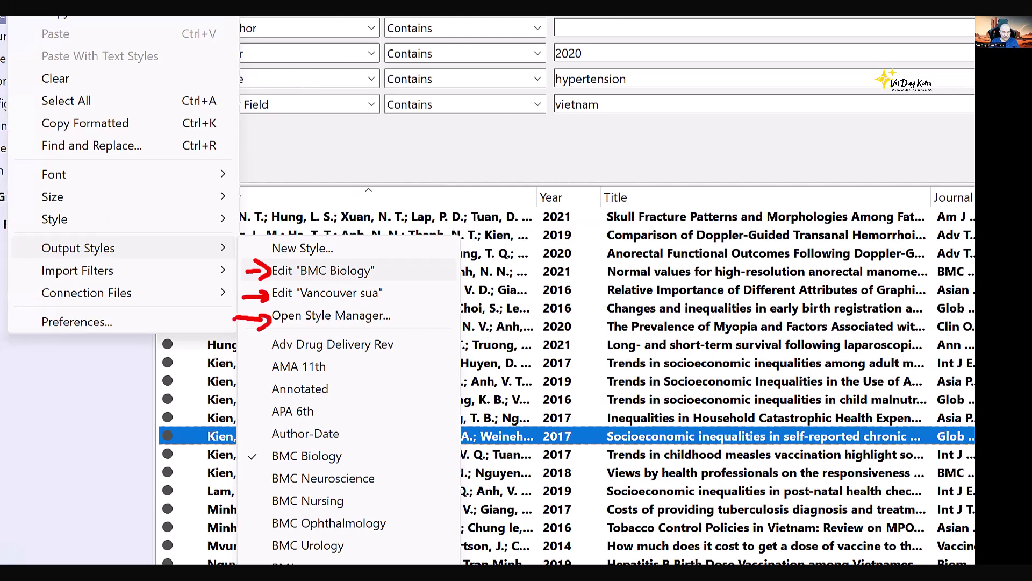
key(Escape)
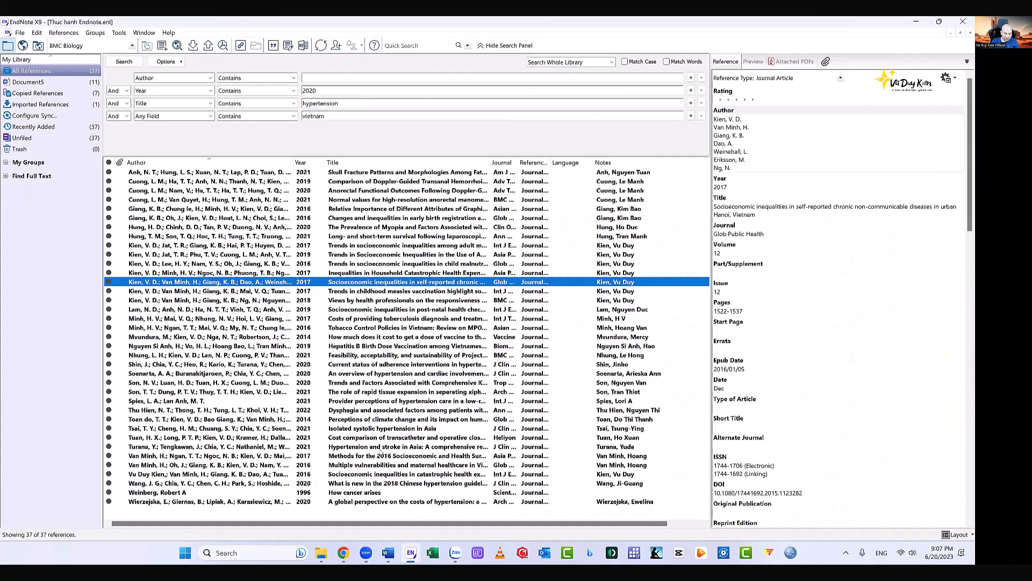
- Switch to Word and examine which EndNote citation style the document uses
click(387, 553)
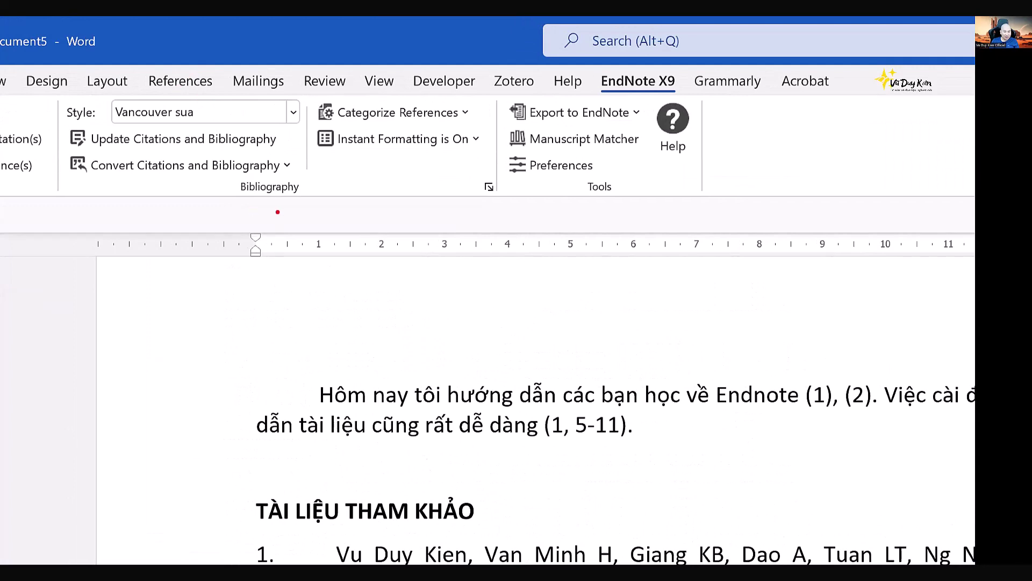
mouse_move(294, 98)
mouse_down()
mouse_move(225, 84)
mouse_move(50, 107)
mouse_move(186, 135)
mouse_move(314, 102)
mouse_up()
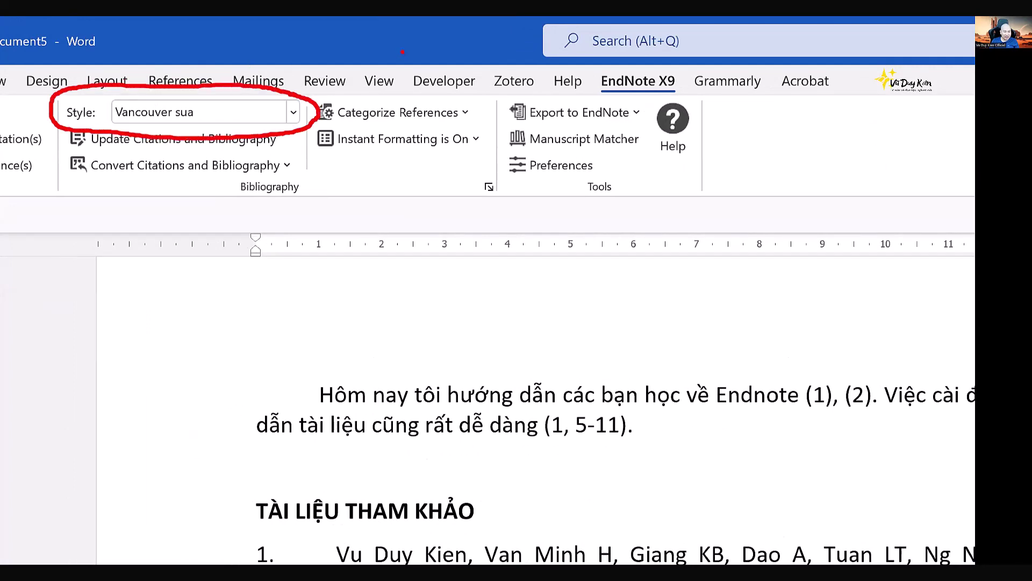
drag(403, 51, 302, 102)
drag(325, 68, 303, 101)
drag(302, 102, 344, 98)
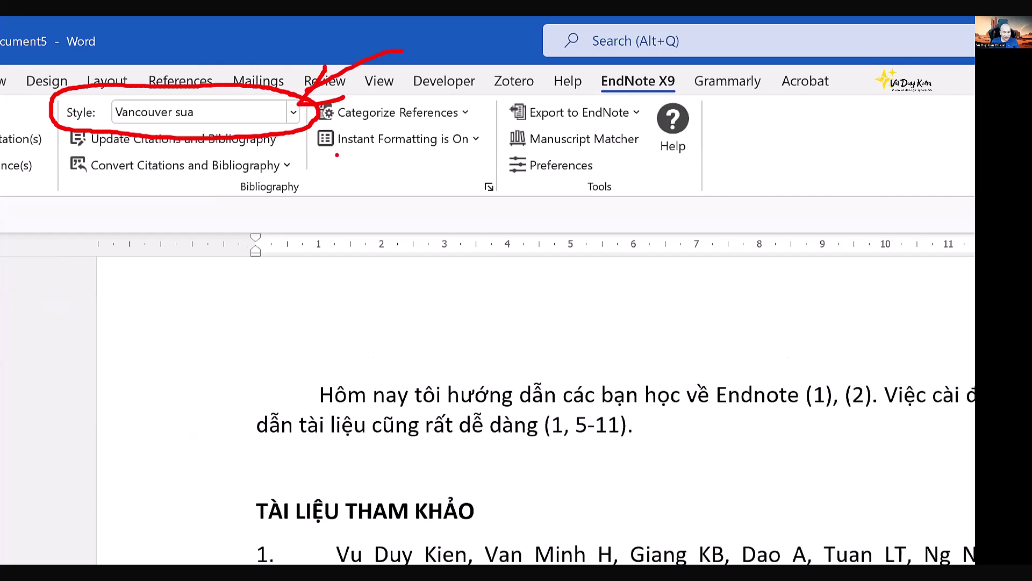
key(Escape)
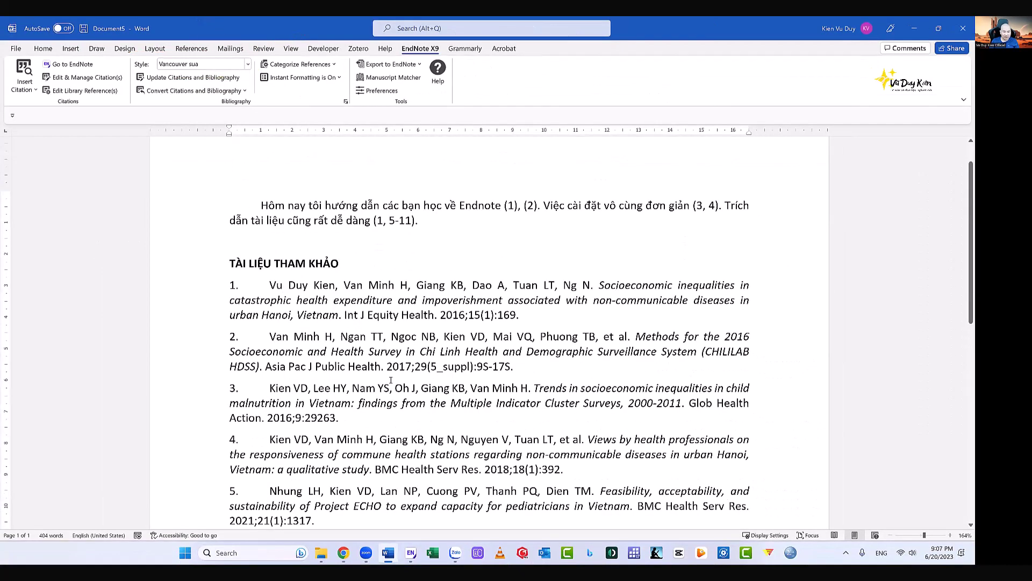
- Review the reference list and set the document's citation style to Vancouver
scroll(390, 380, down, 5)
scroll(391, 380, down, 2)
scroll(390, 380, up, 10)
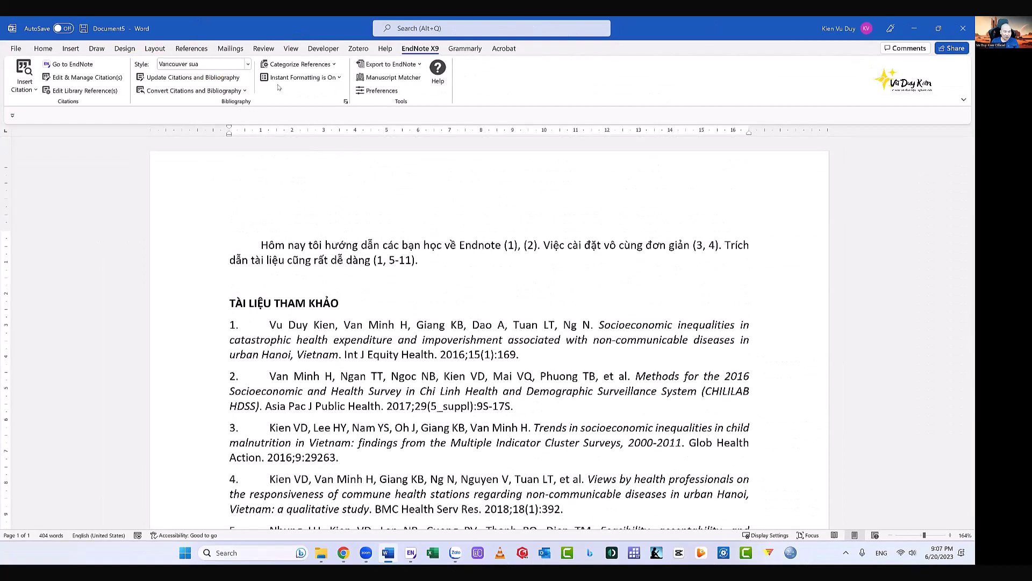
click(247, 64)
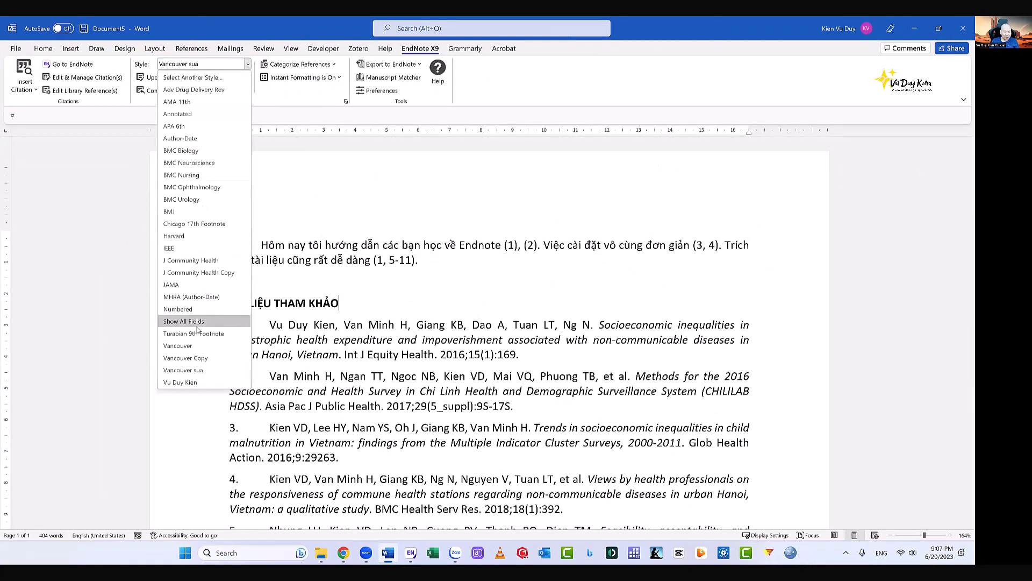
click(197, 345)
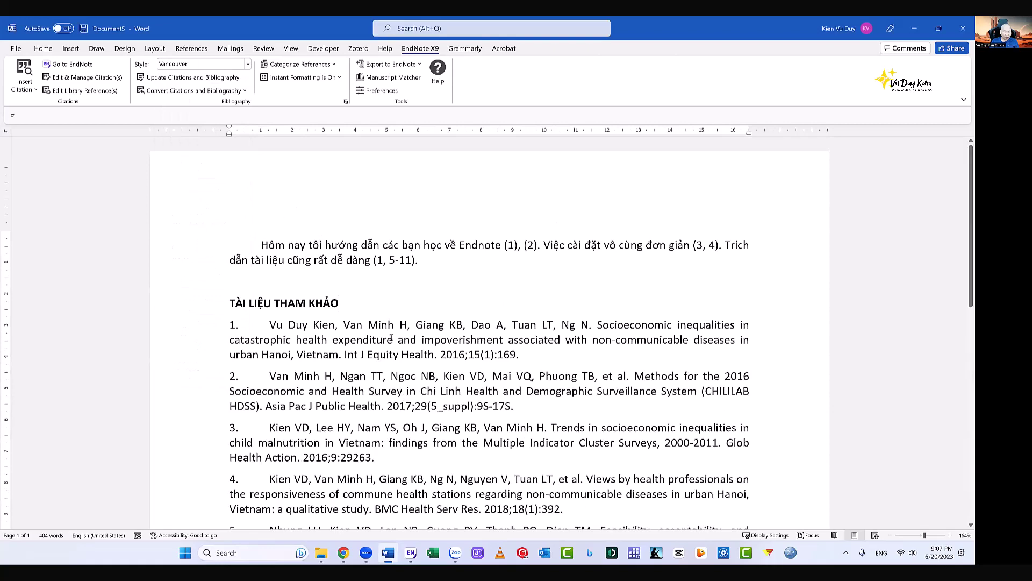
- Set the document's citation style to BMC Neuroscience and examine the brackets around the in-text citations
click(247, 64)
click(194, 162)
scroll(448, 379, down, 1)
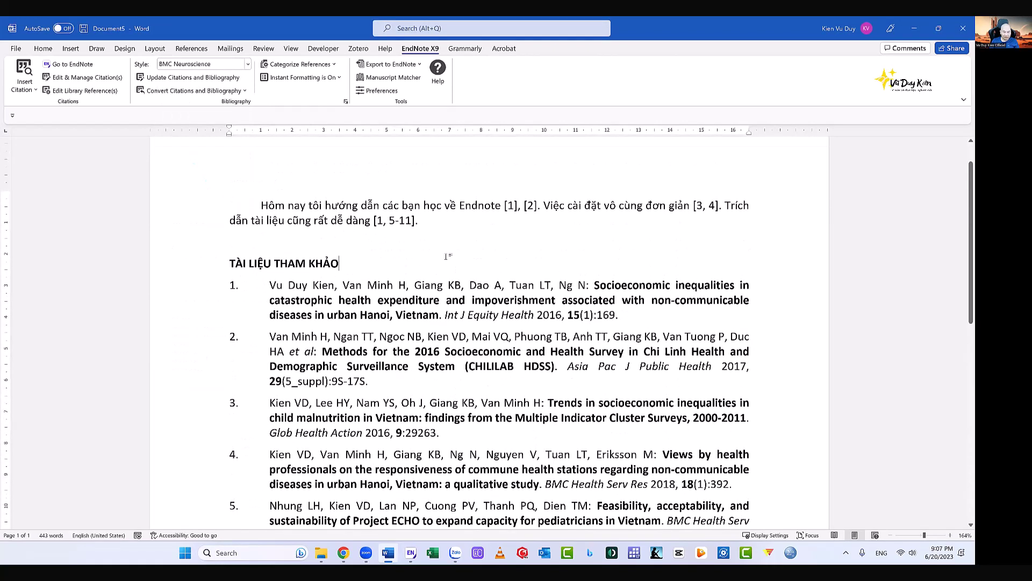
click(446, 256)
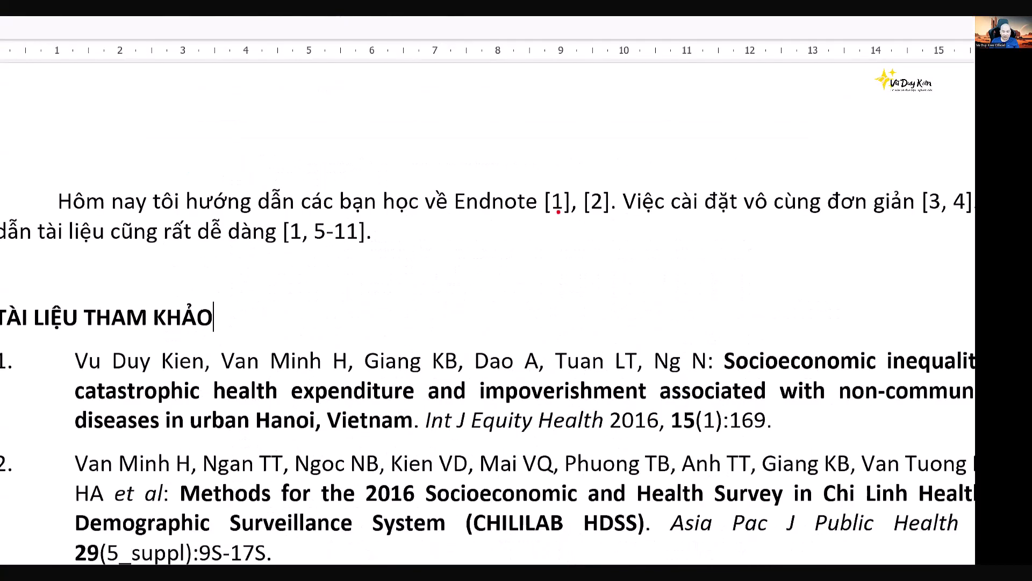
drag(547, 175, 547, 249)
drag(559, 165, 561, 228)
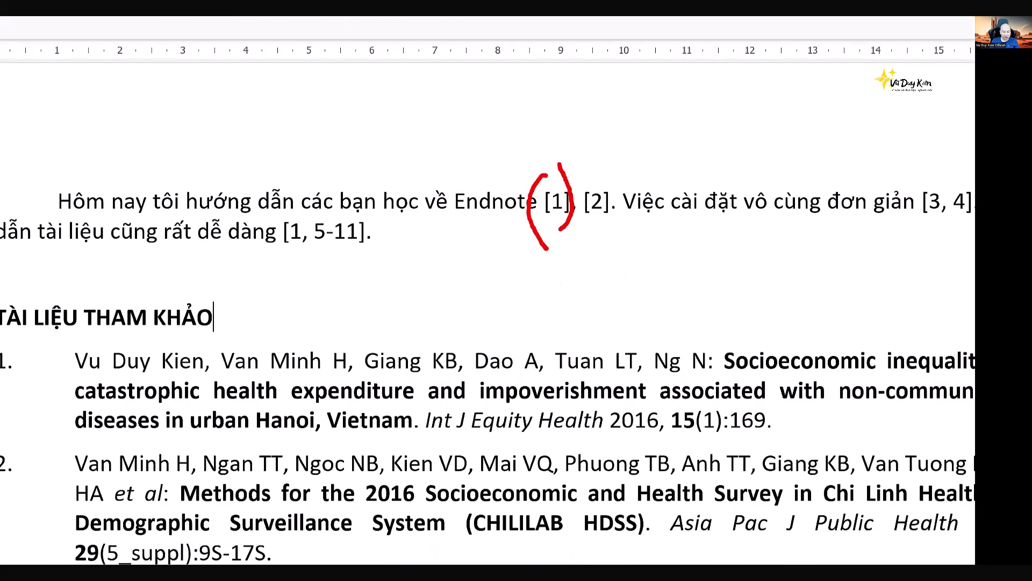
mouse_move(593, 177)
mouse_down()
mouse_move(575, 239)
mouse_move(617, 191)
mouse_move(614, 238)
mouse_up()
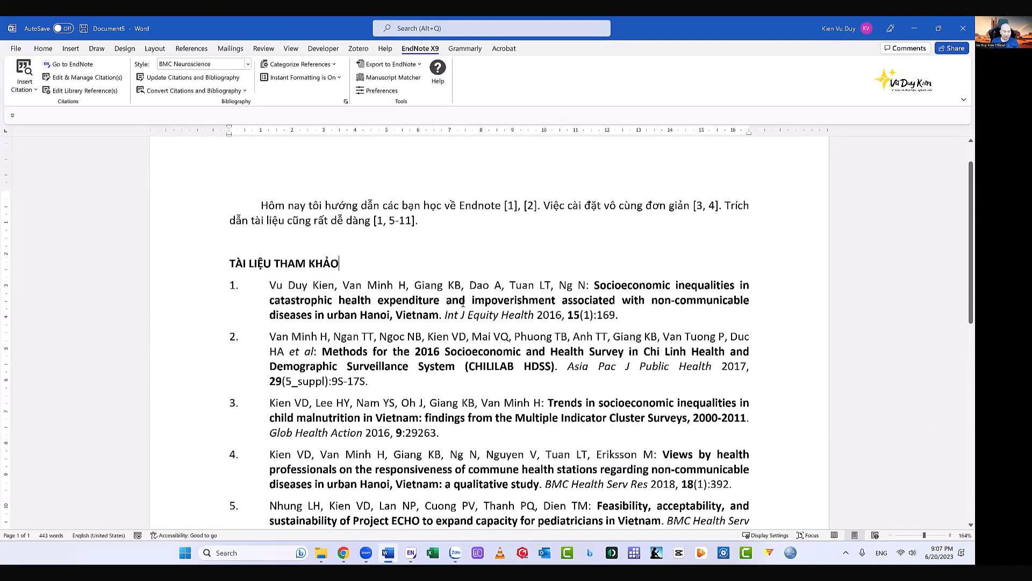
- Examine the formatting of authors, titles and journals throughout the reference list under TÀI LIỆU THAM KHẢO
scroll(463, 303, down, 6)
scroll(343, 236, up, 3)
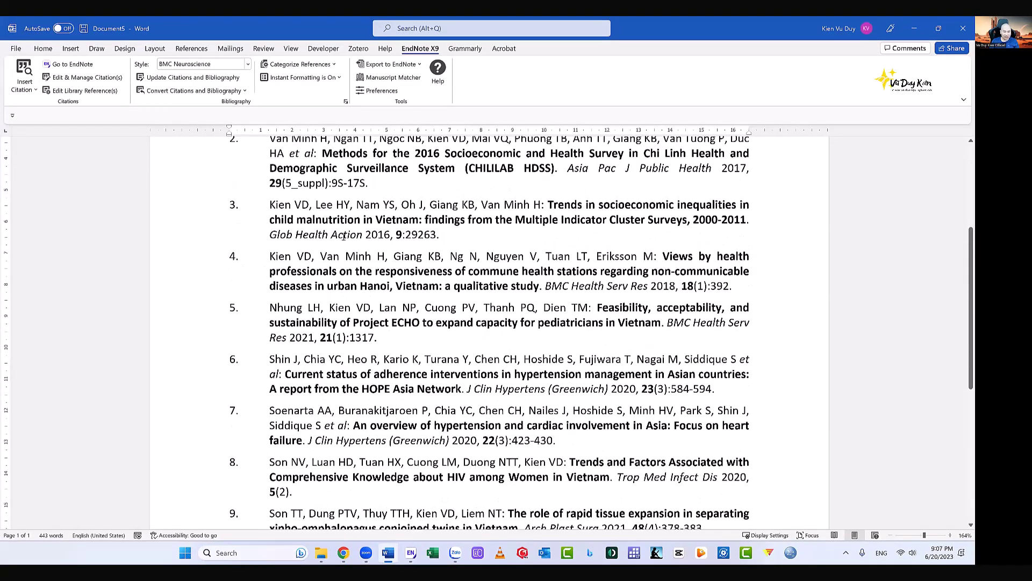
scroll(343, 236, up, 3)
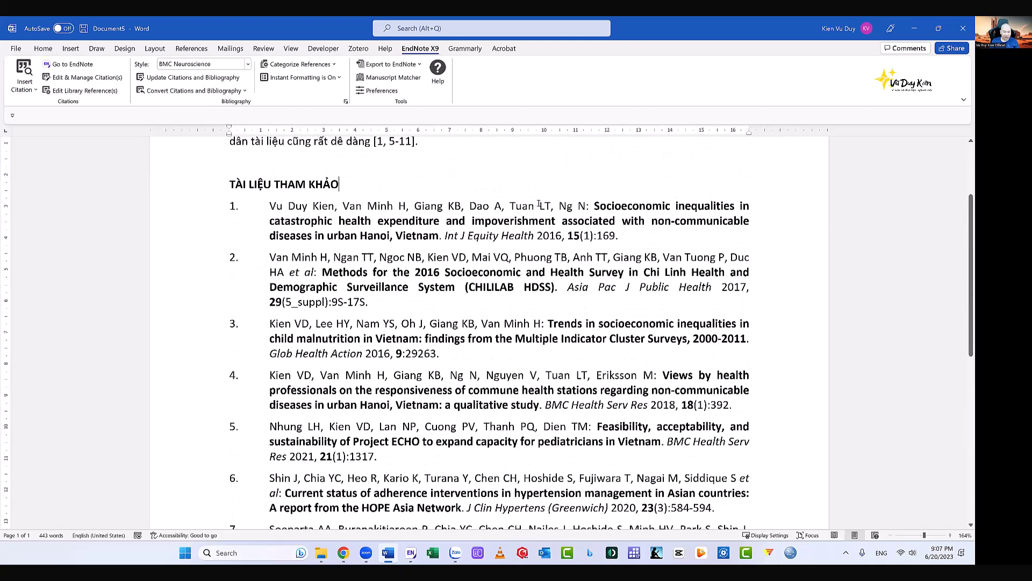
click(481, 180)
scroll(458, 354, down, 6)
scroll(458, 352, up, 5)
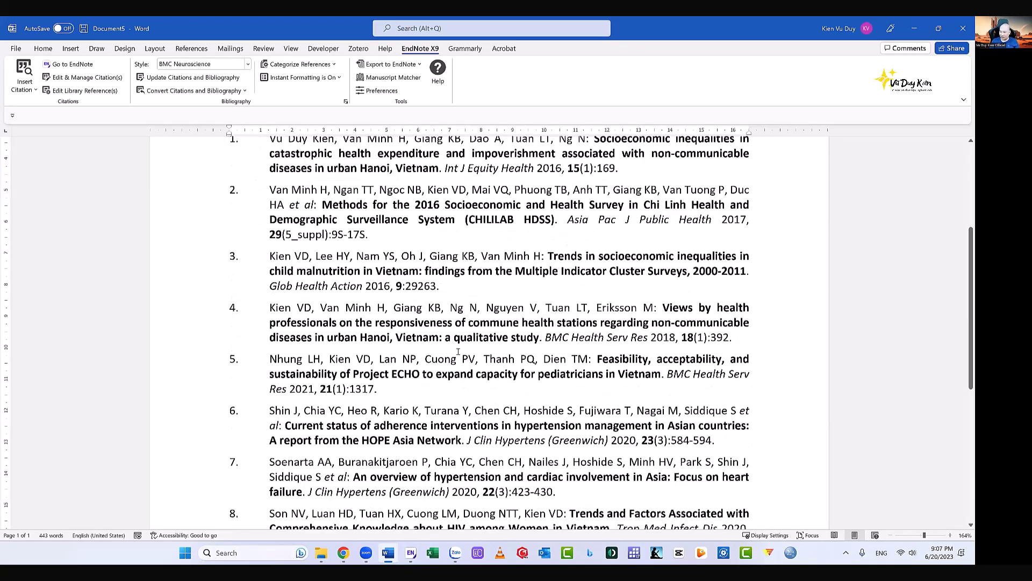
scroll(458, 352, down, 1)
scroll(467, 338, up, 3)
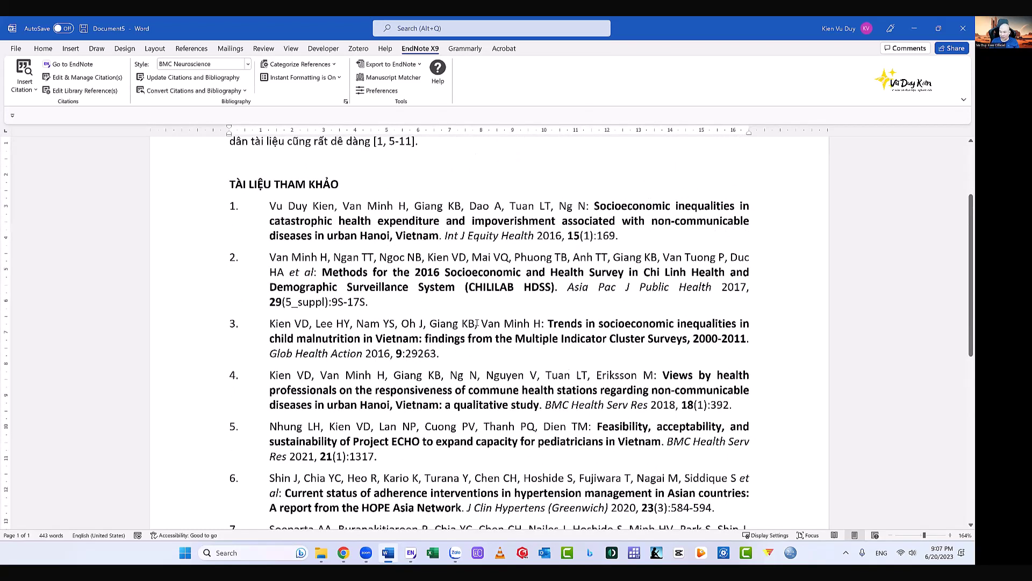
- Switch to EndNote, view the available output styles and the Style Manager command, and close them without choosing one
click(411, 552)
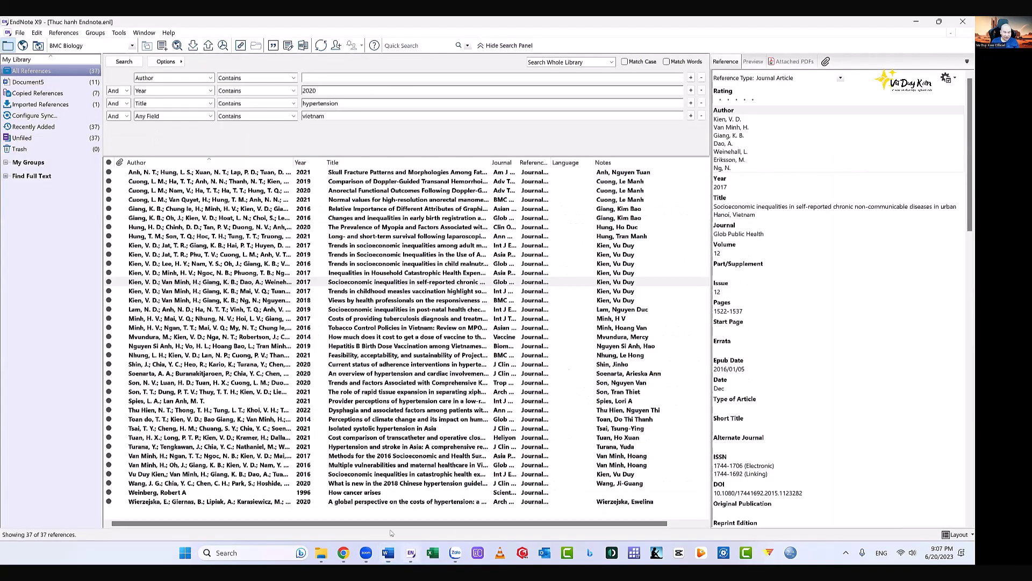
click(232, 281)
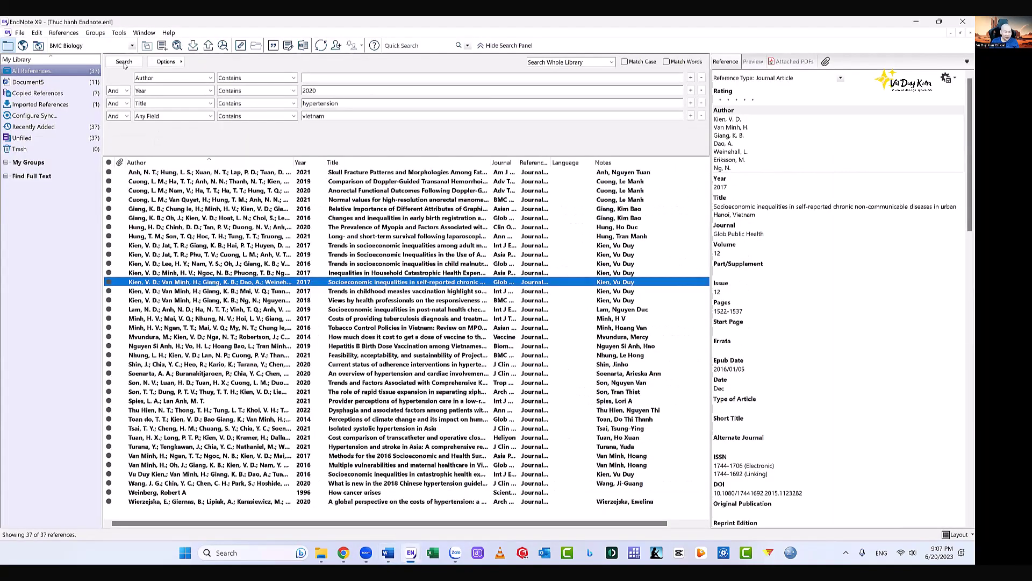
click(37, 33)
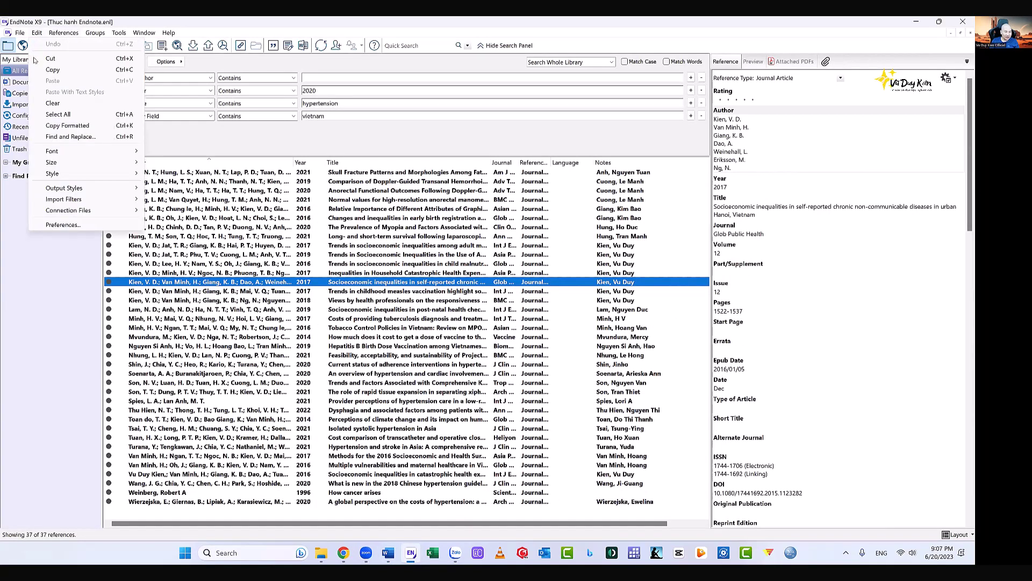
mouse_move(61, 191)
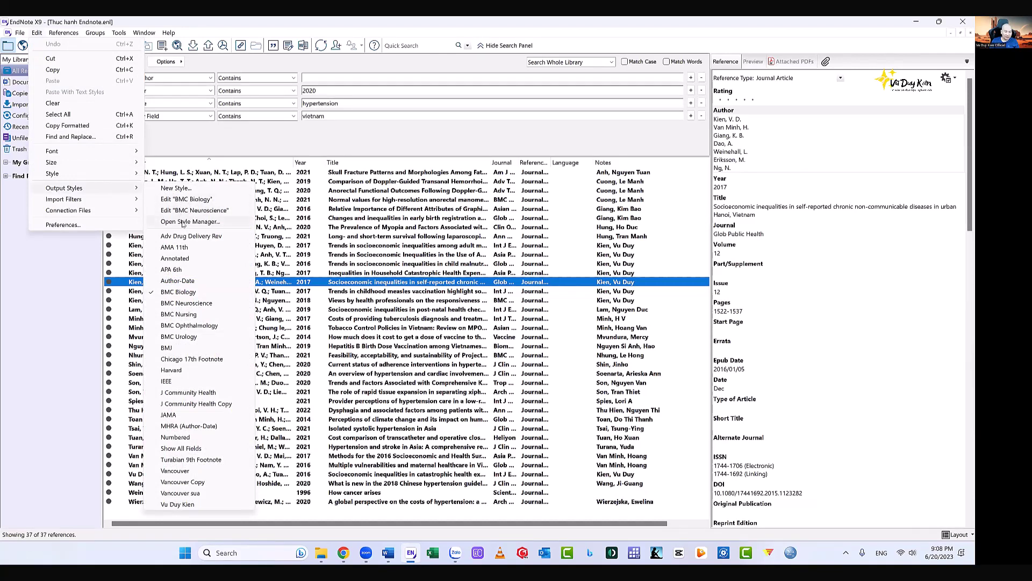
click(71, 292)
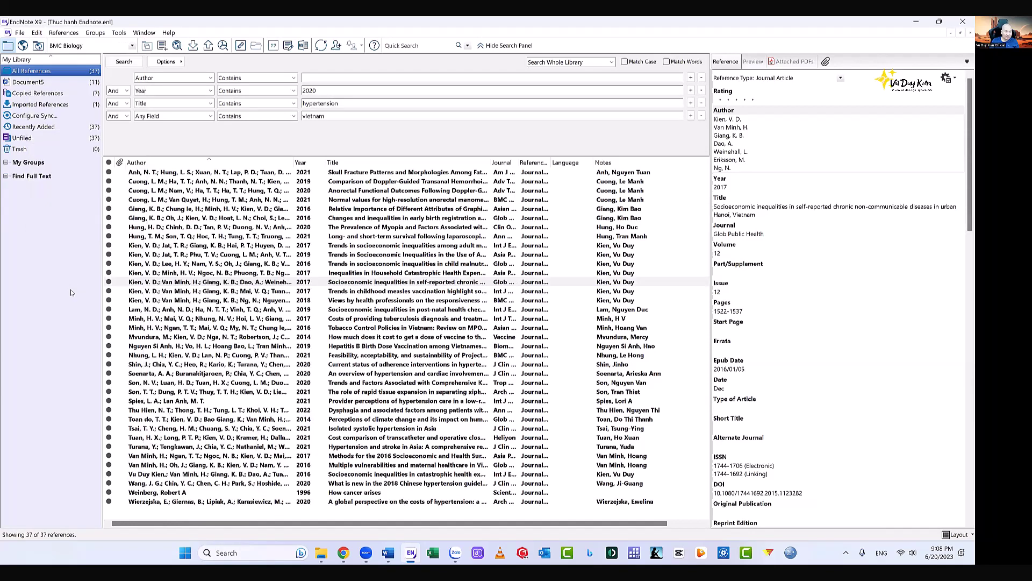
- Open the BMC Biology output style for editing from the Style Manager and review its Citations and Bibliography sections
click(133, 47)
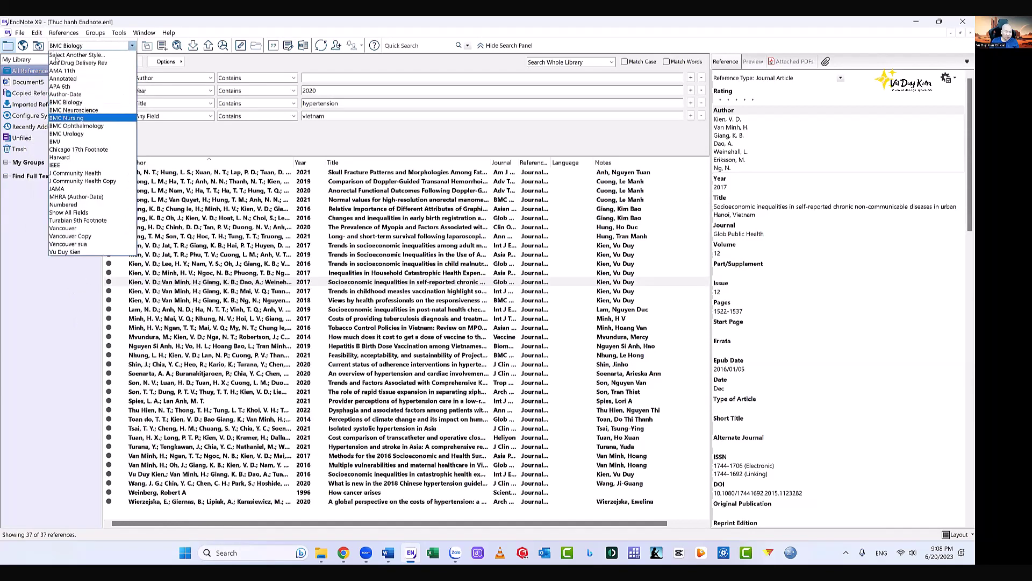
click(41, 33)
click(42, 33)
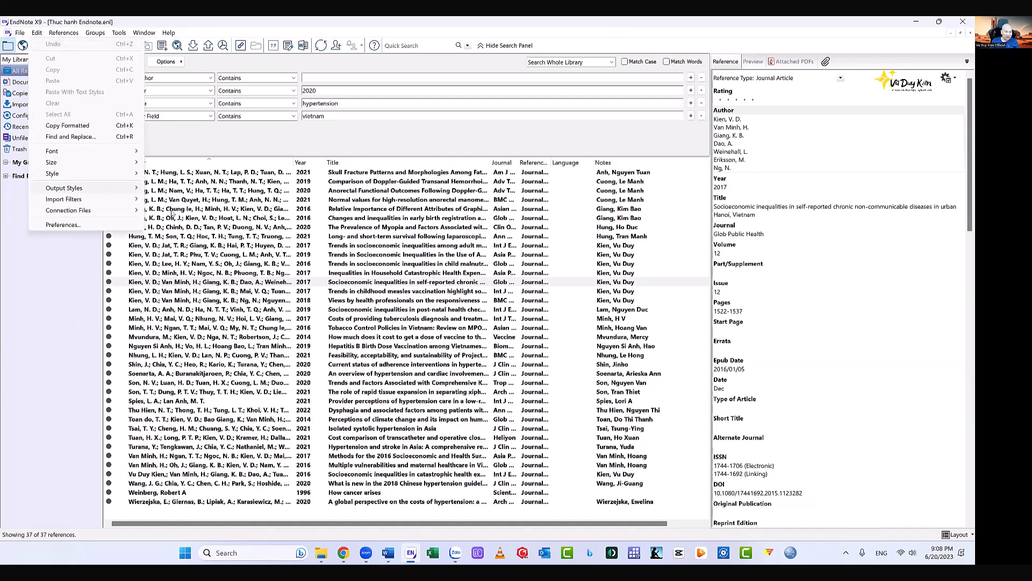
mouse_move(173, 203)
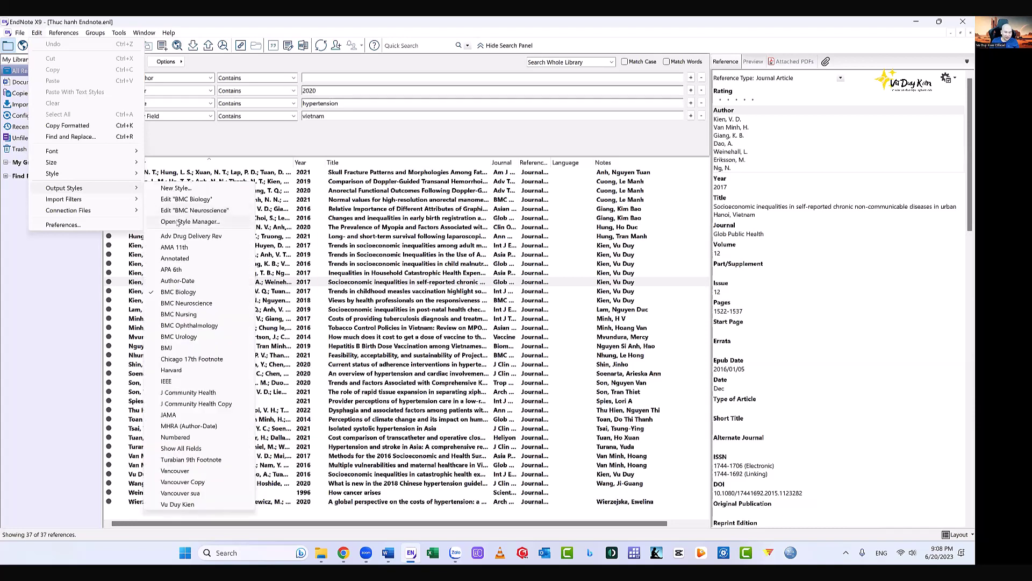
click(182, 222)
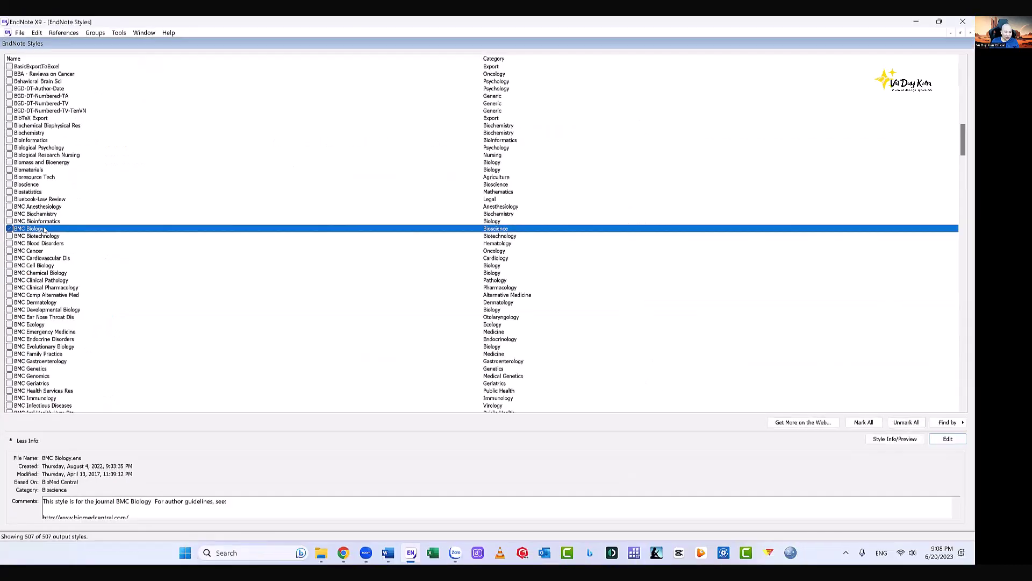
click(945, 440)
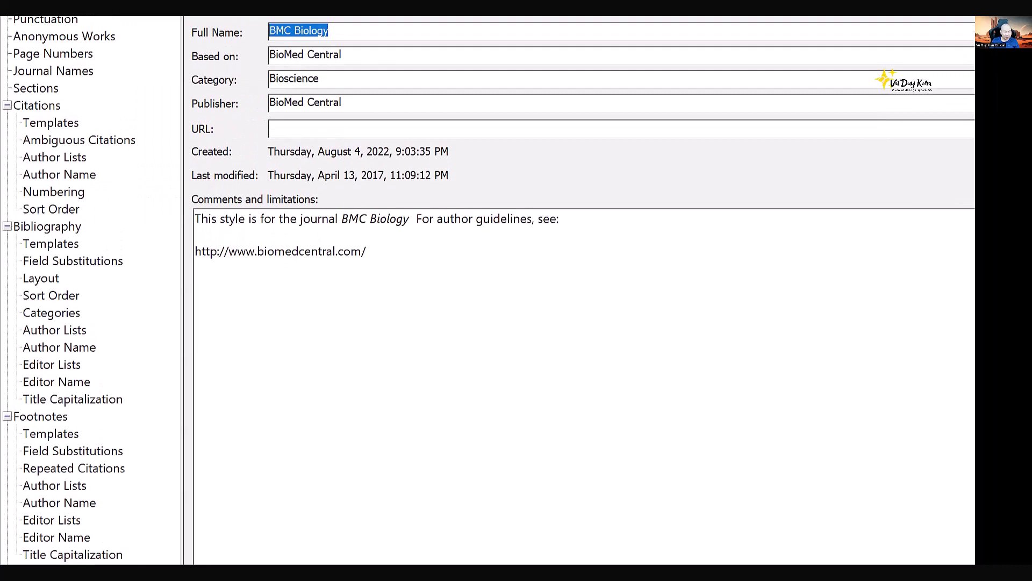
mouse_move(150, 70)
mouse_down()
mouse_move(76, 103)
mouse_move(109, 98)
mouse_up()
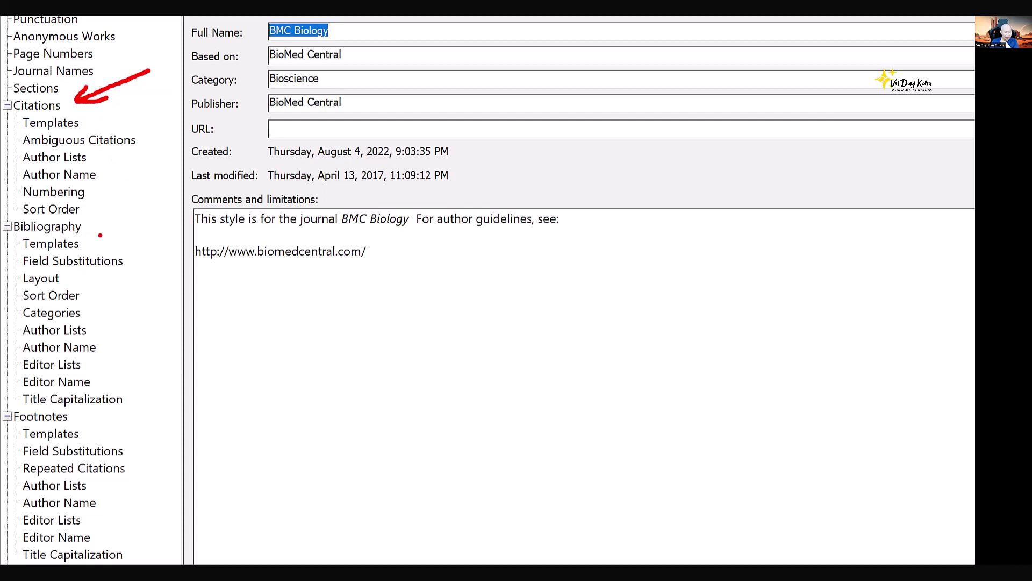
mouse_move(136, 191)
mouse_down()
mouse_move(88, 223)
mouse_move(104, 221)
mouse_up()
key(Escape)
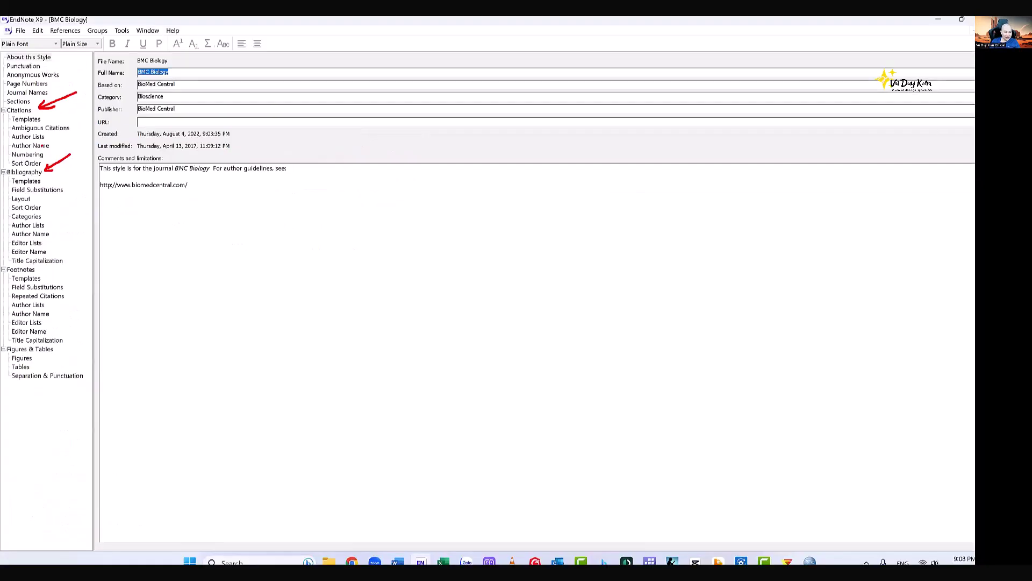
- Open the Citations templates of the BMC Biology style and examine the brackets around the bibliography number
click(28, 120)
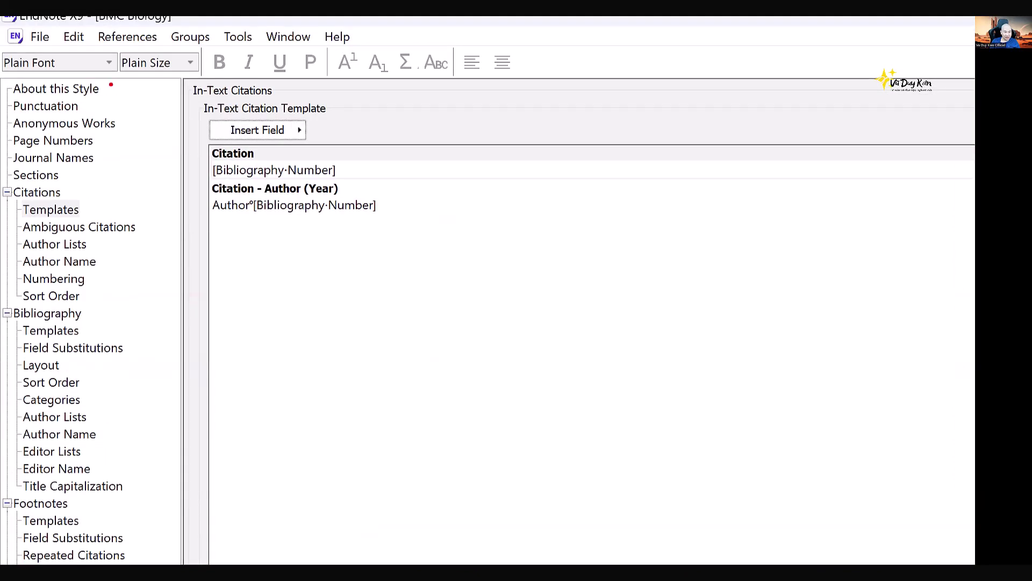
mouse_move(384, 130)
mouse_down()
mouse_move(349, 157)
mouse_move(385, 163)
mouse_up()
mouse_move(469, 146)
mouse_down()
mouse_move(442, 141)
mouse_move(481, 192)
mouse_up()
mouse_move(582, 130)
mouse_down()
mouse_move(635, 132)
mouse_move(598, 186)
mouse_up()
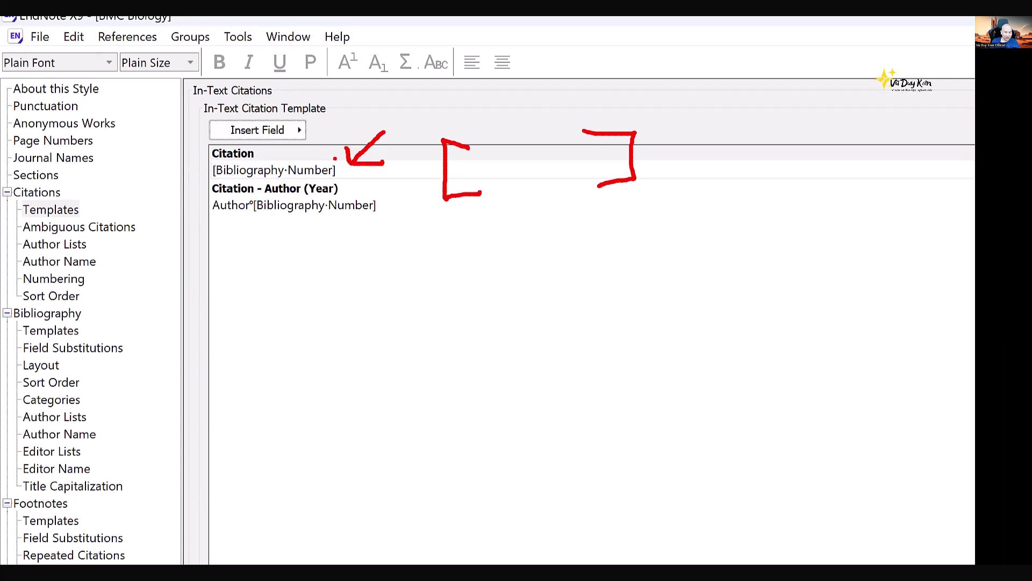
drag(330, 151, 324, 195)
drag(209, 151, 206, 177)
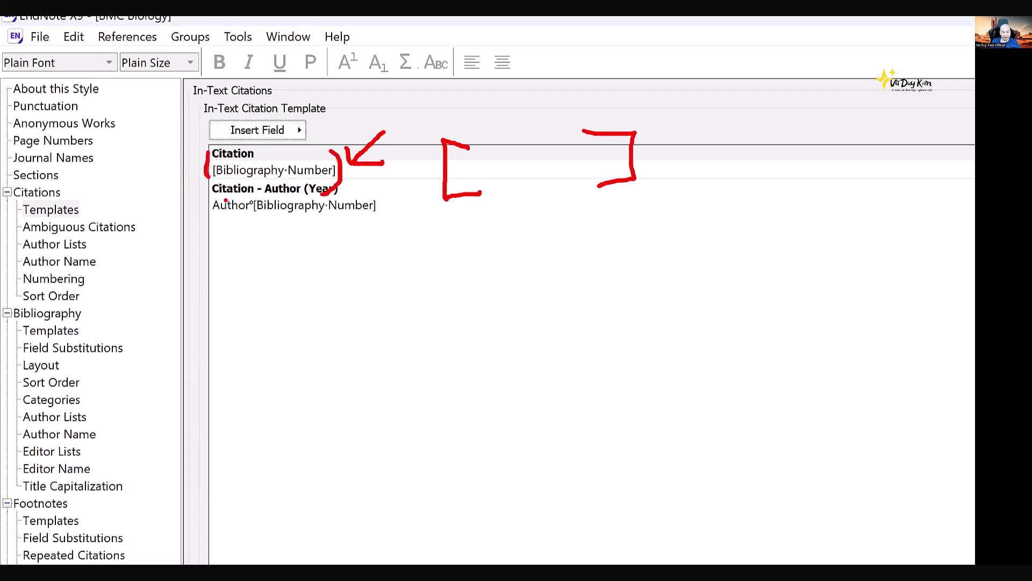
key(Escape)
- Examine the Journal Article bibliography template of the BMC Biology style, and close the style and the Style Manager
click(25, 171)
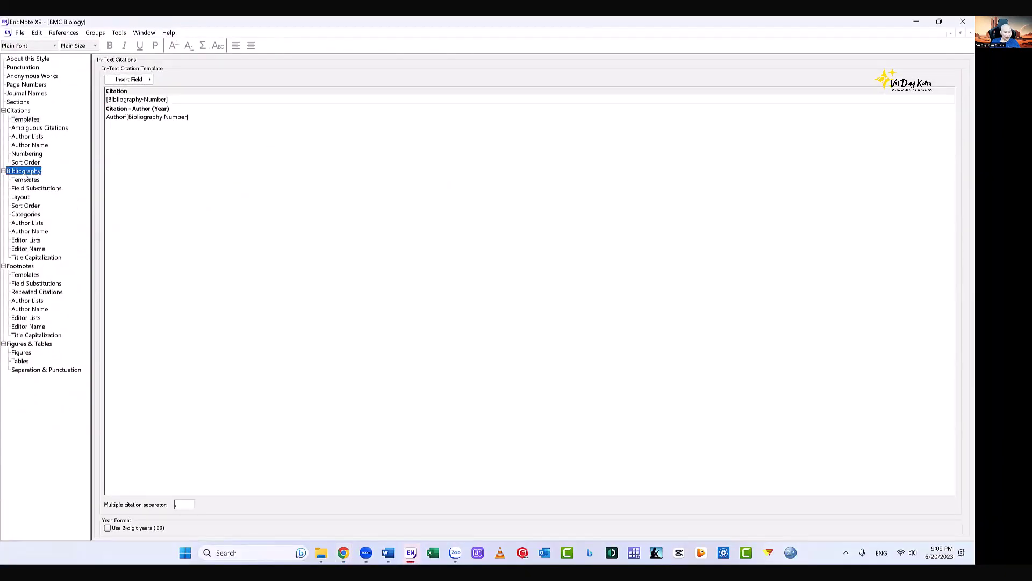
click(25, 180)
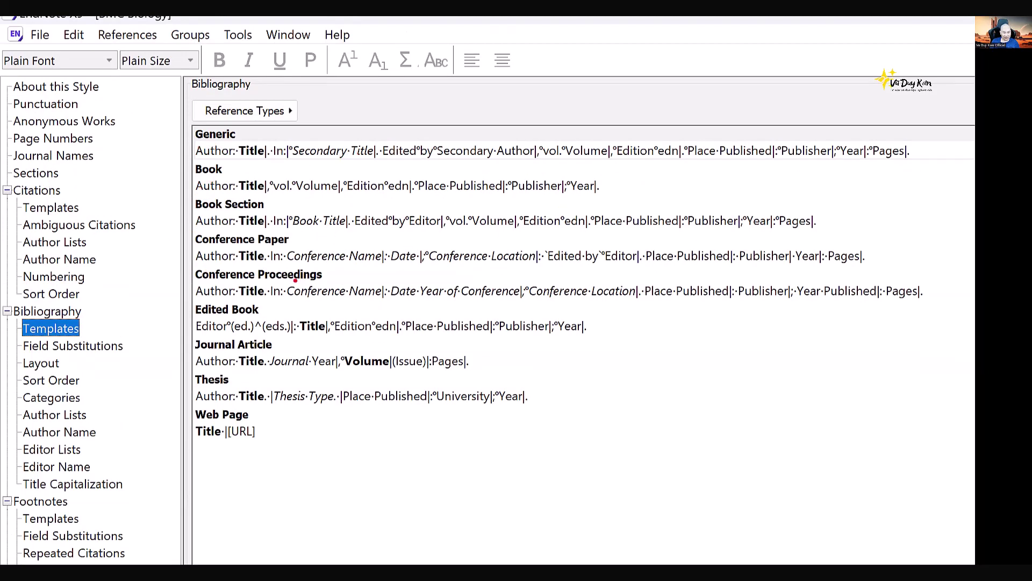
drag(190, 353, 279, 348)
mouse_move(192, 370)
mouse_down()
mouse_move(467, 373)
mouse_move(379, 347)
mouse_move(204, 345)
mouse_move(249, 377)
mouse_move(483, 370)
mouse_move(483, 357)
mouse_up()
mouse_move(569, 322)
mouse_down()
mouse_move(491, 363)
mouse_move(528, 358)
mouse_up()
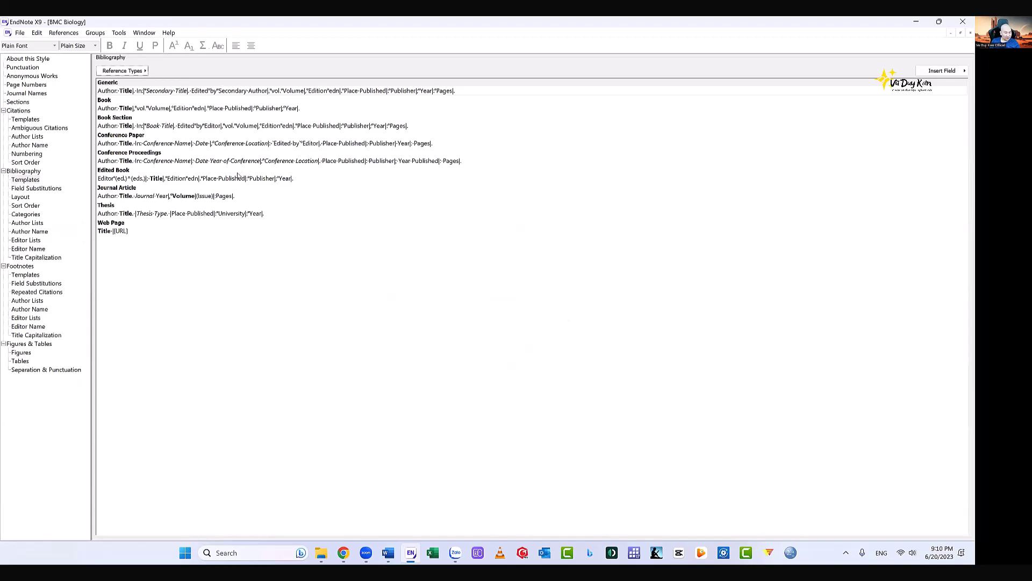
click(968, 34)
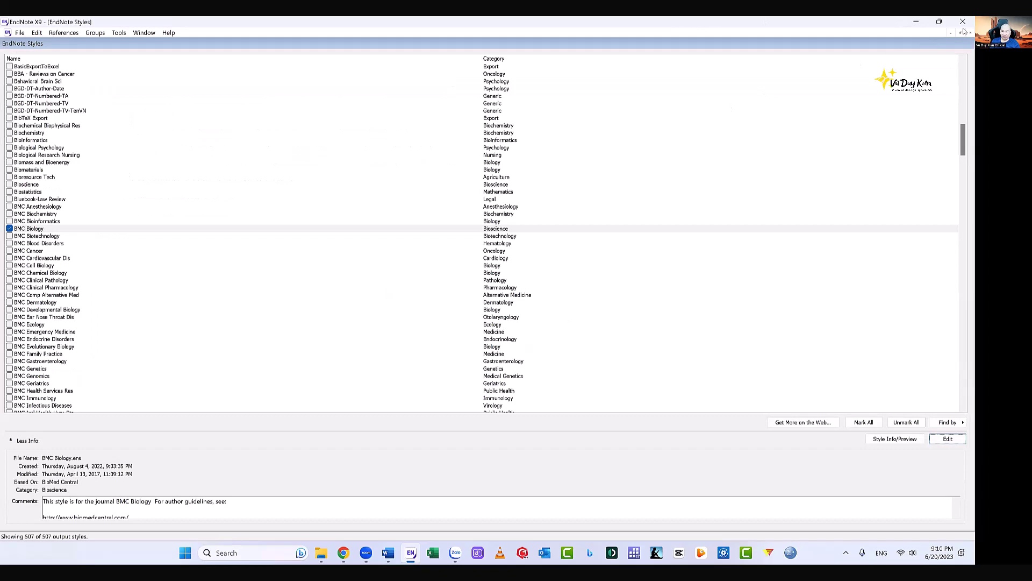
click(969, 33)
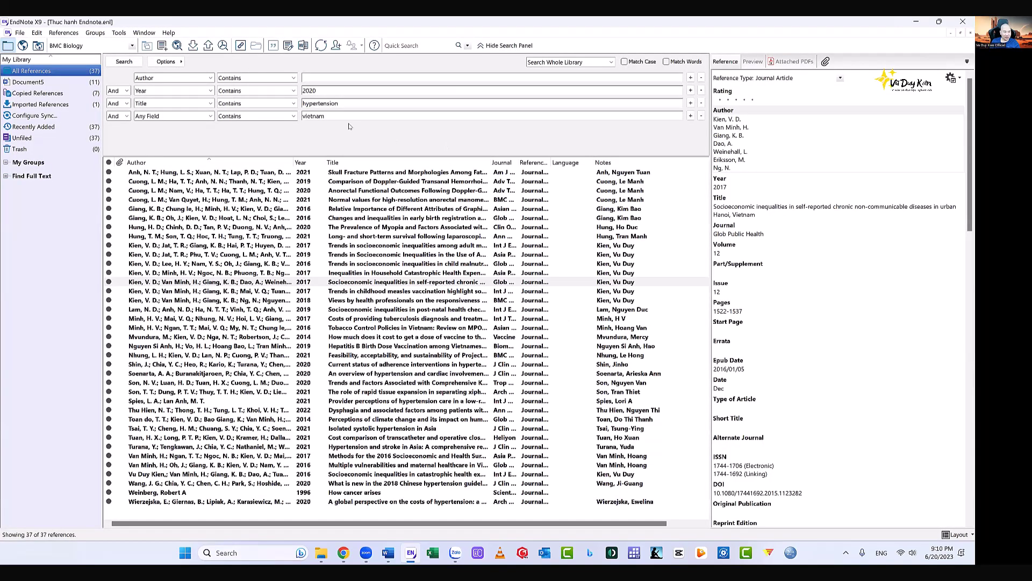
- Create a new output style and add the Journal Article reference type to its bibliography templates
click(36, 33)
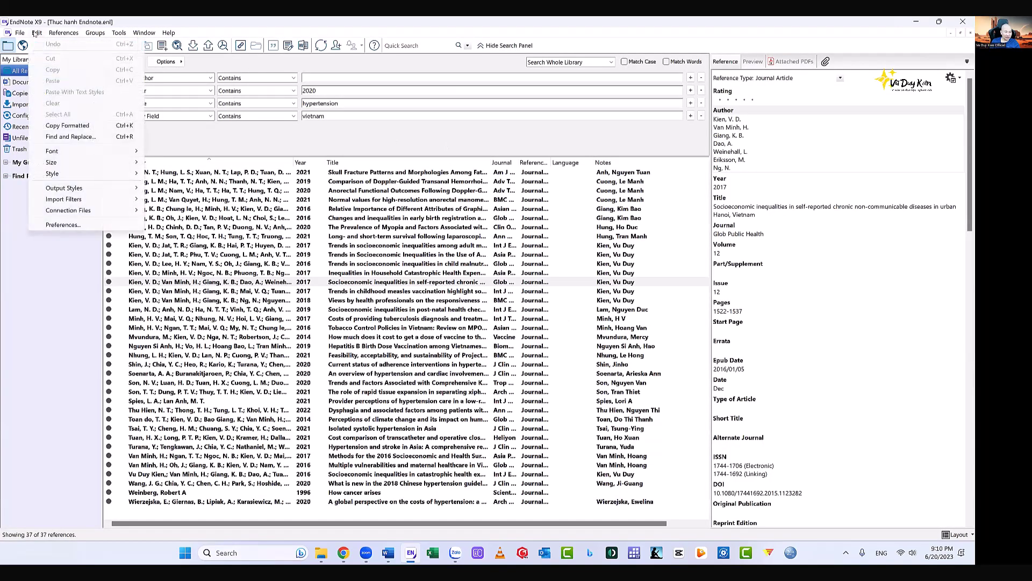
mouse_move(59, 188)
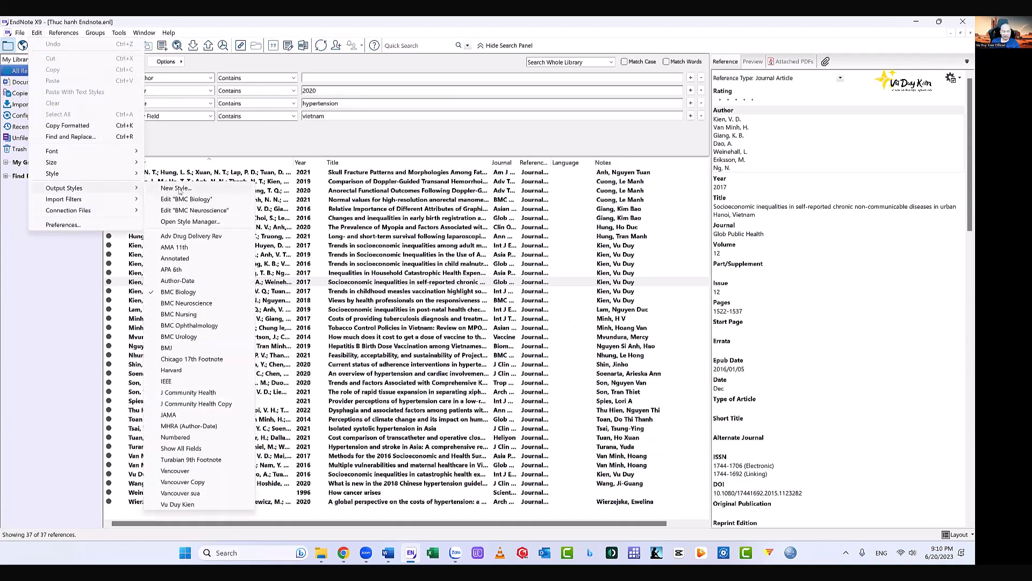
click(180, 189)
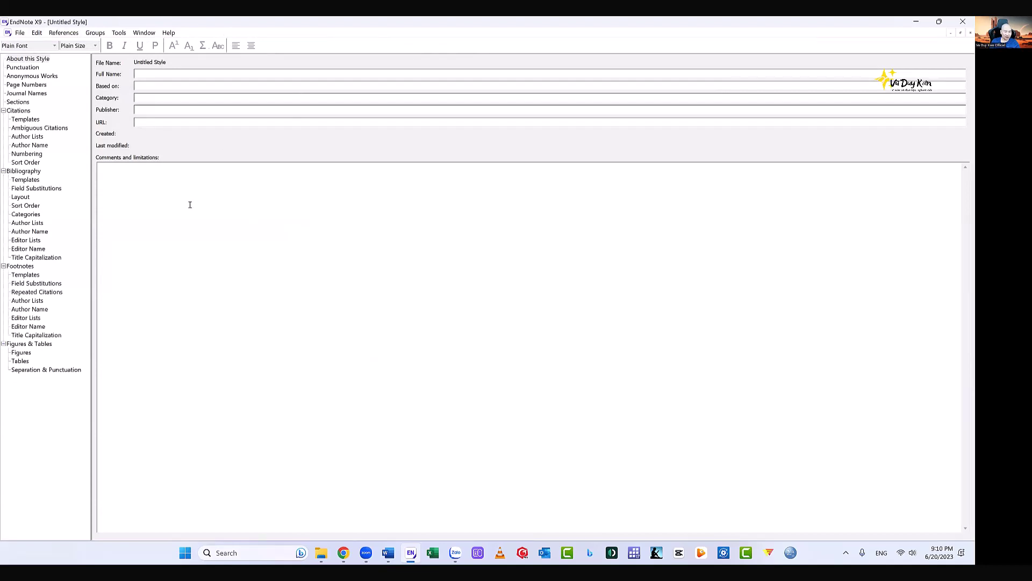
click(37, 181)
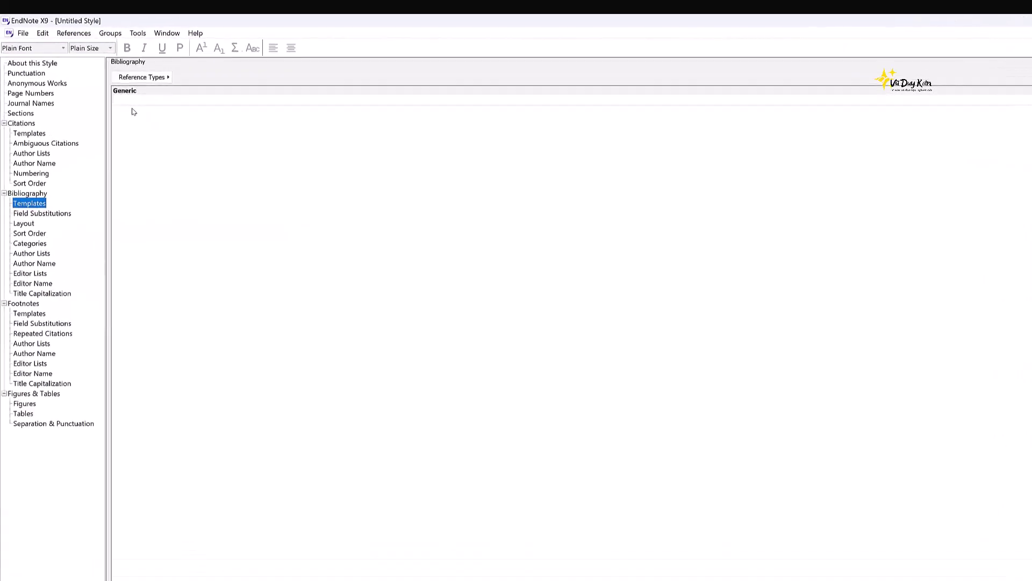
click(160, 77)
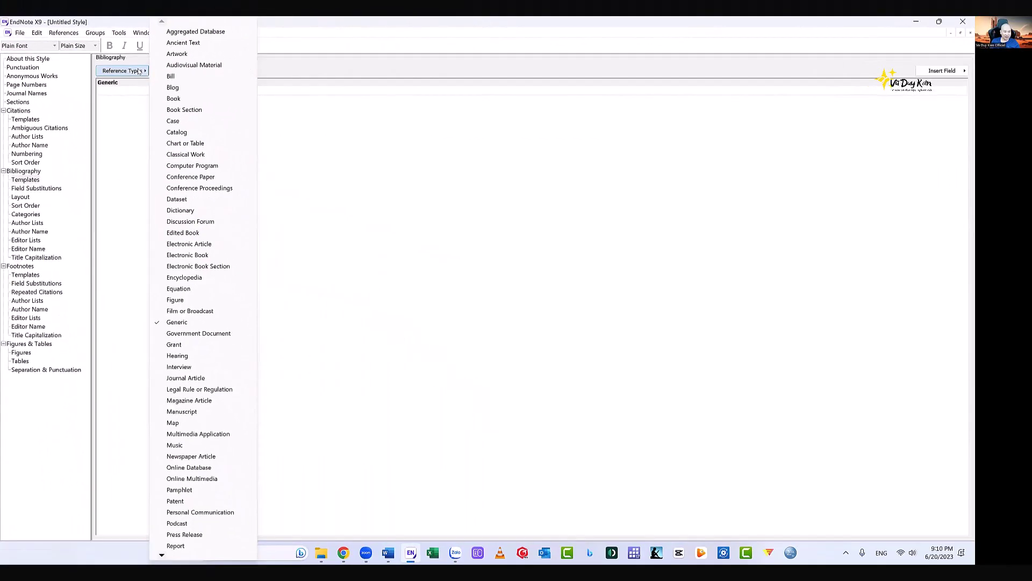
click(200, 378)
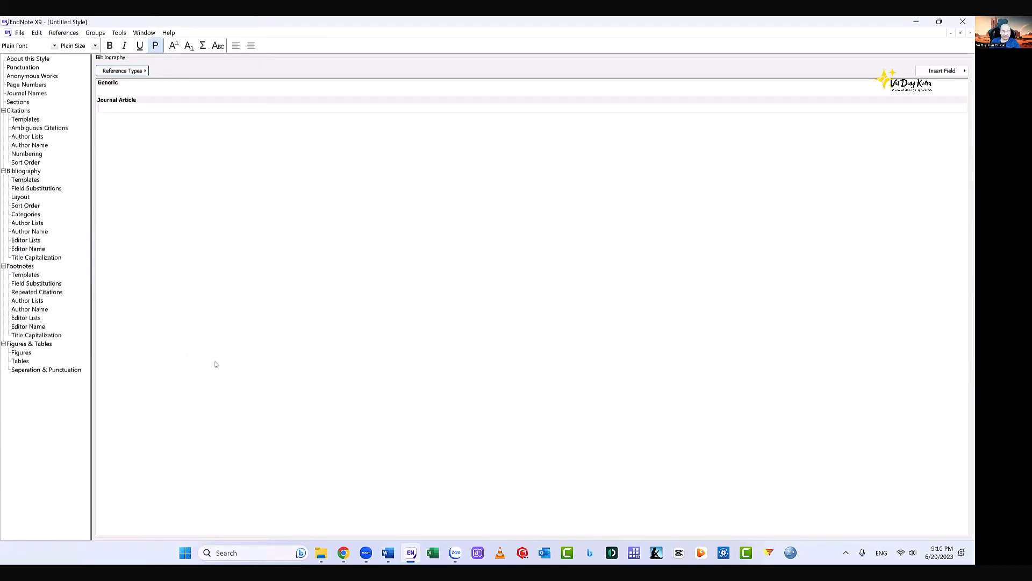
- Insert the Author field, a period and space, and the Title field into the Journal Article template
click(946, 70)
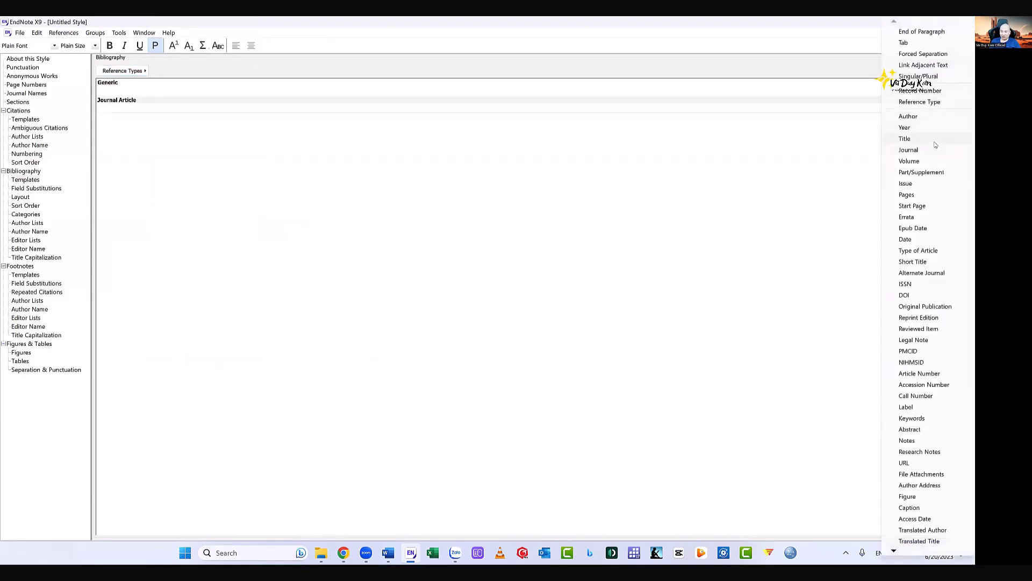
click(932, 117)
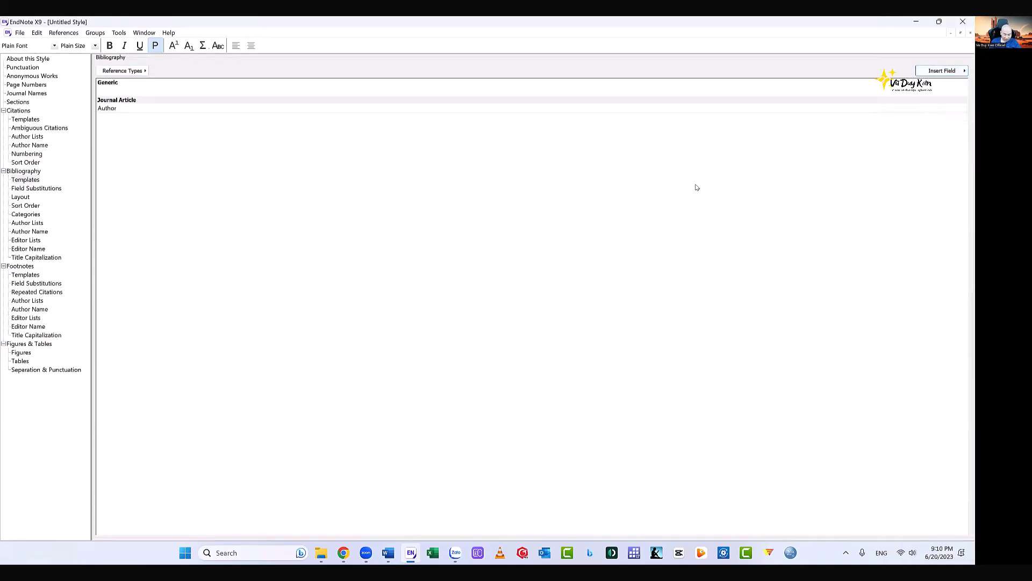
text(.)
click(949, 71)
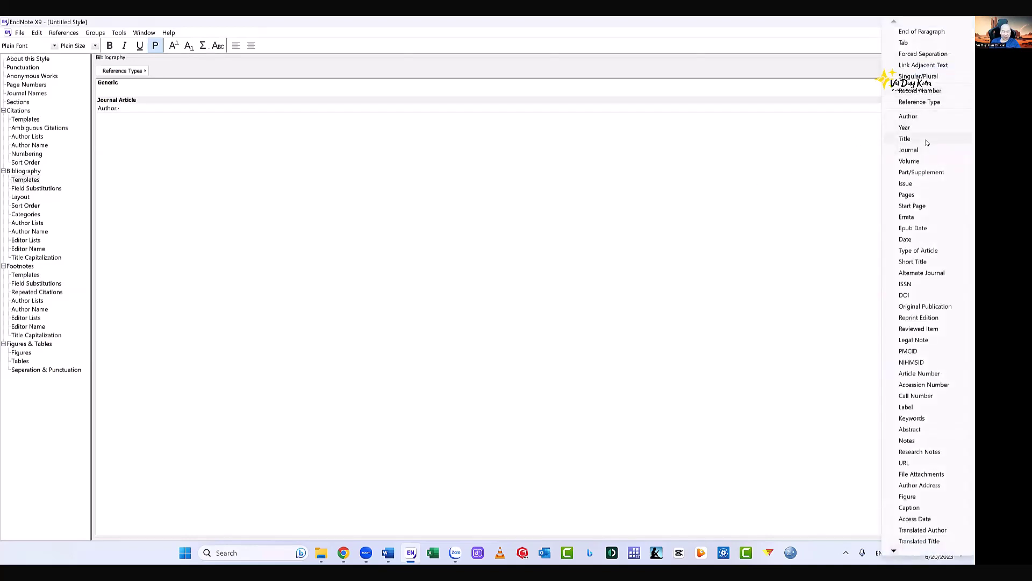
click(905, 139)
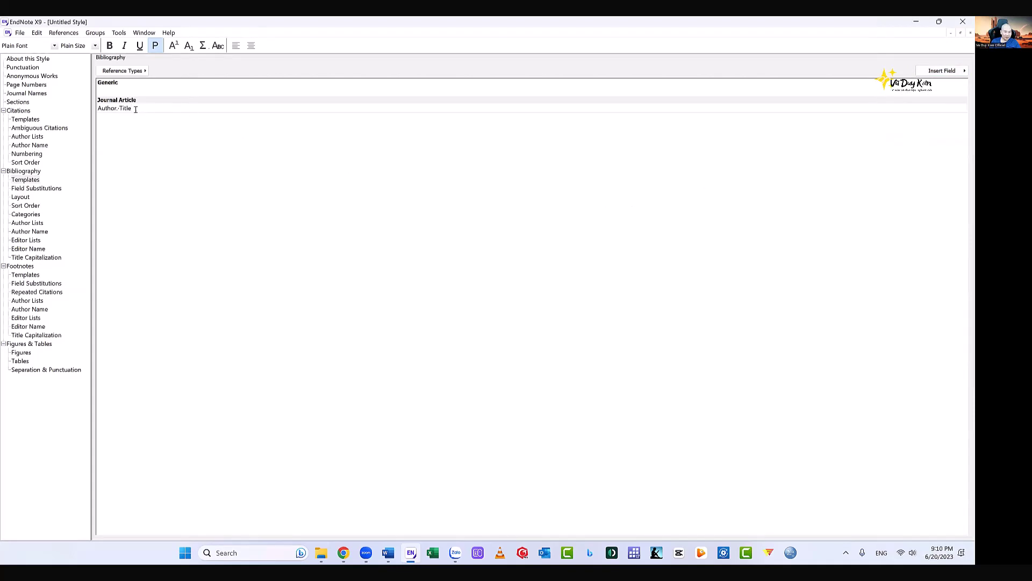
- Make the Title field bold and follow it with a period, a space and the Journal field
drag(135, 109, 119, 109)
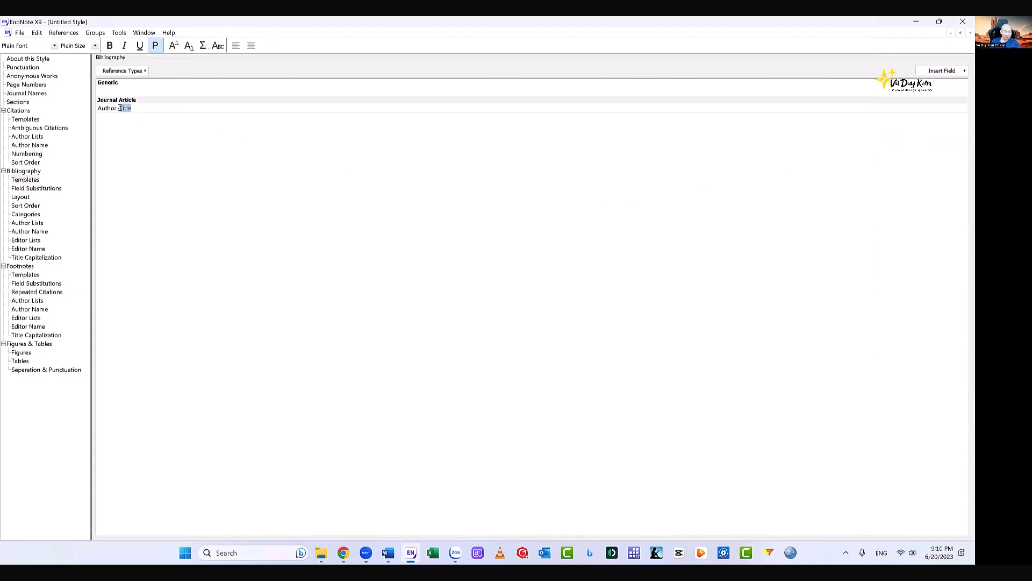
click(110, 46)
click(141, 108)
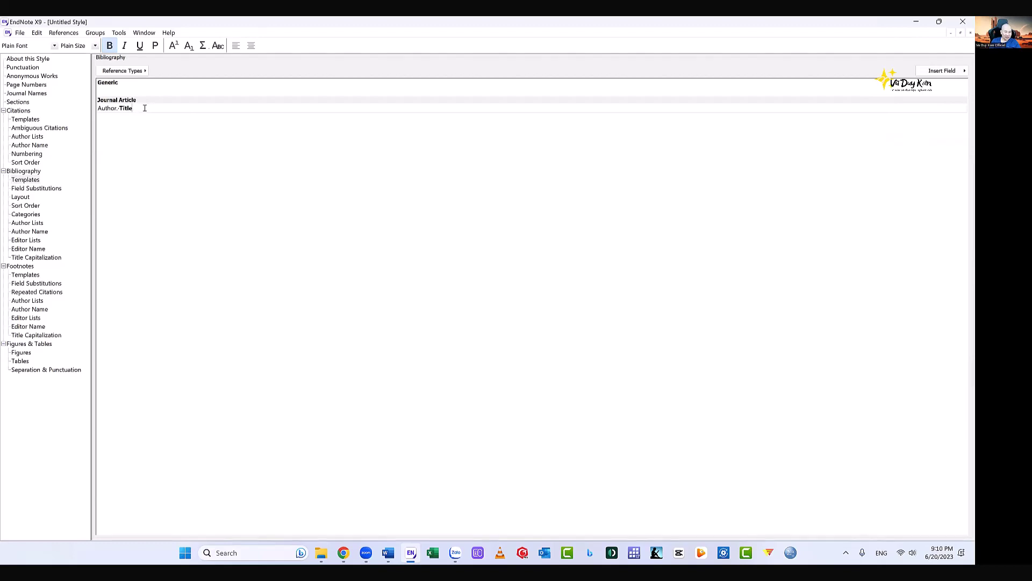
text(.·)
click(944, 71)
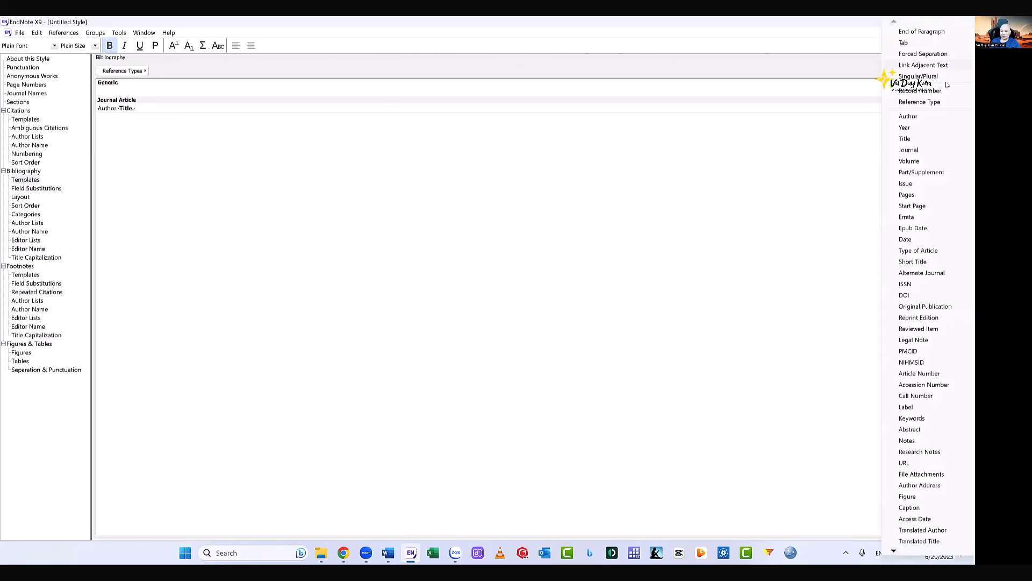
click(927, 150)
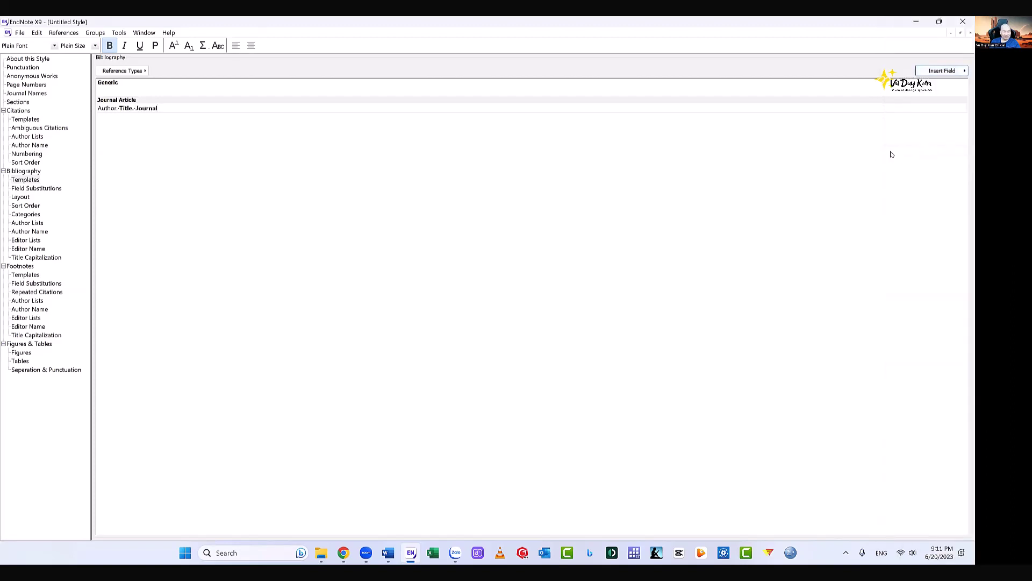
- Extend the Journal Article template after Journal with ". (Volume)- (Issue): Year", using the Volume, Issue and Year fields
text(. ()
click(952, 73)
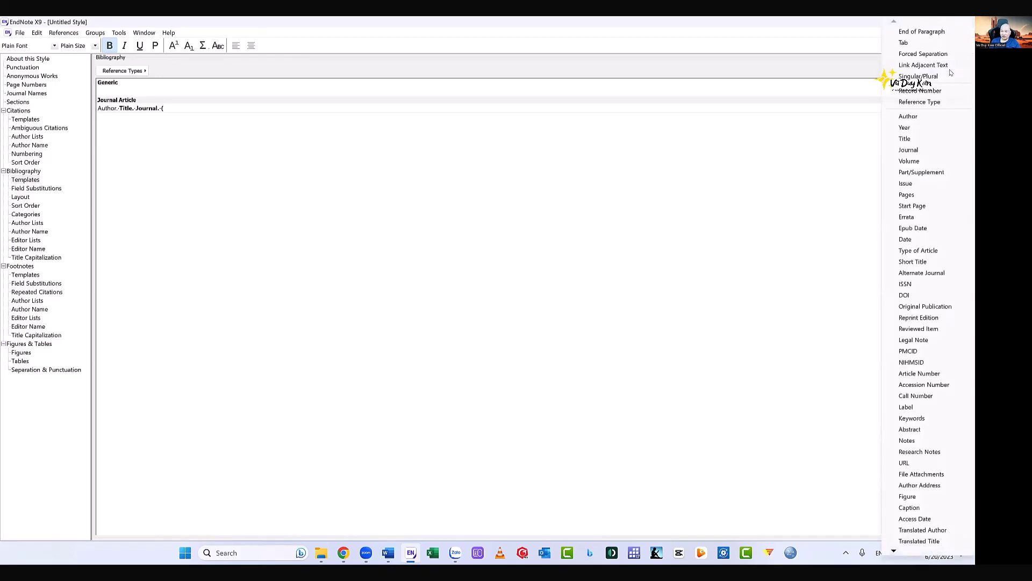
click(917, 162)
text()- ()
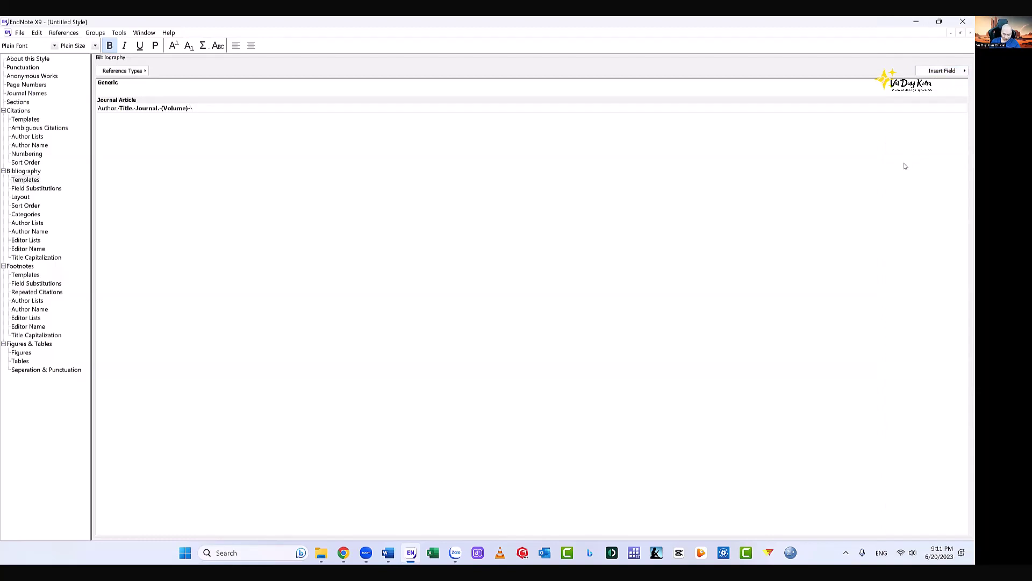
click(944, 71)
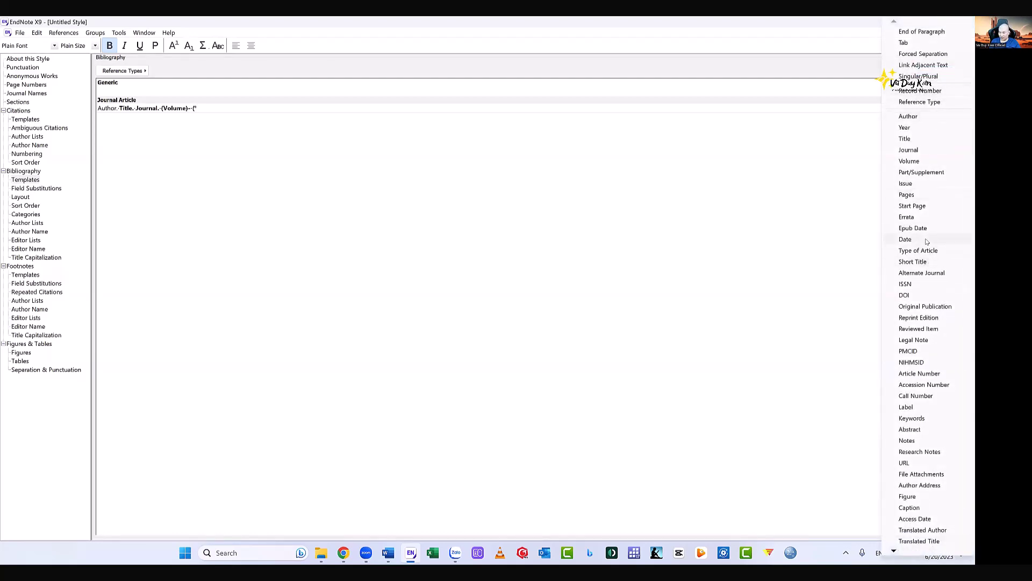
click(922, 184)
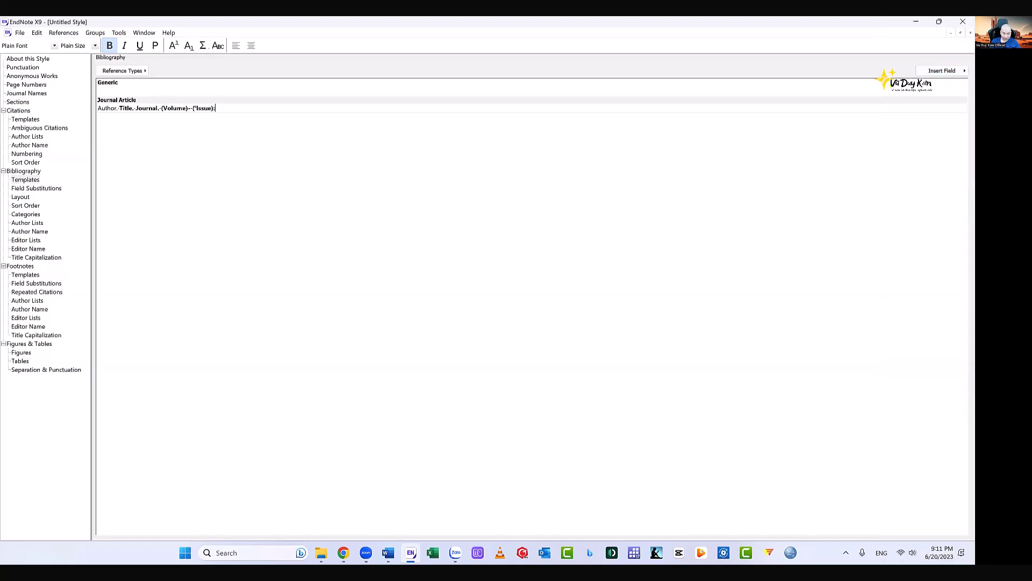
text(:)
click(943, 72)
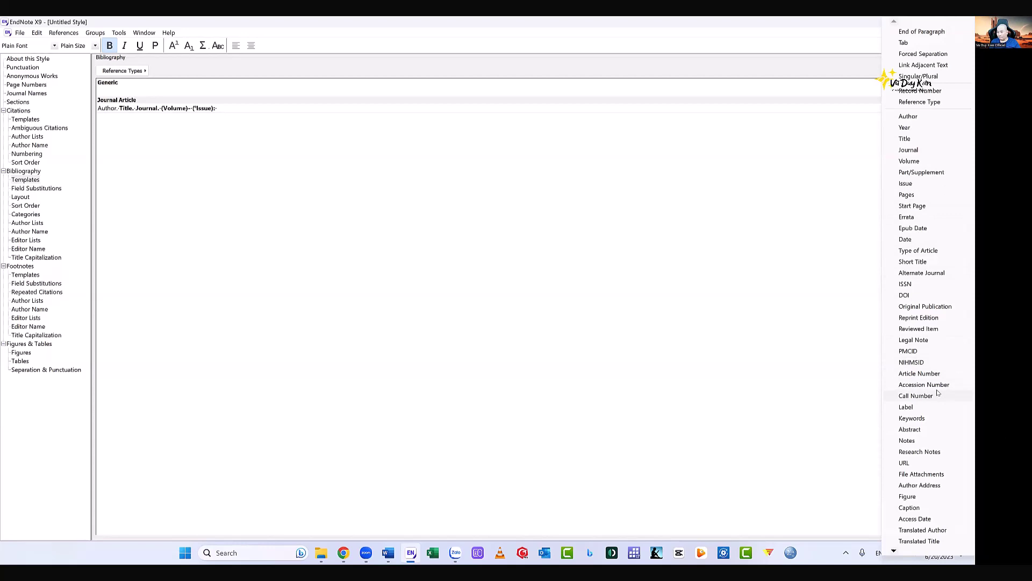
click(909, 128)
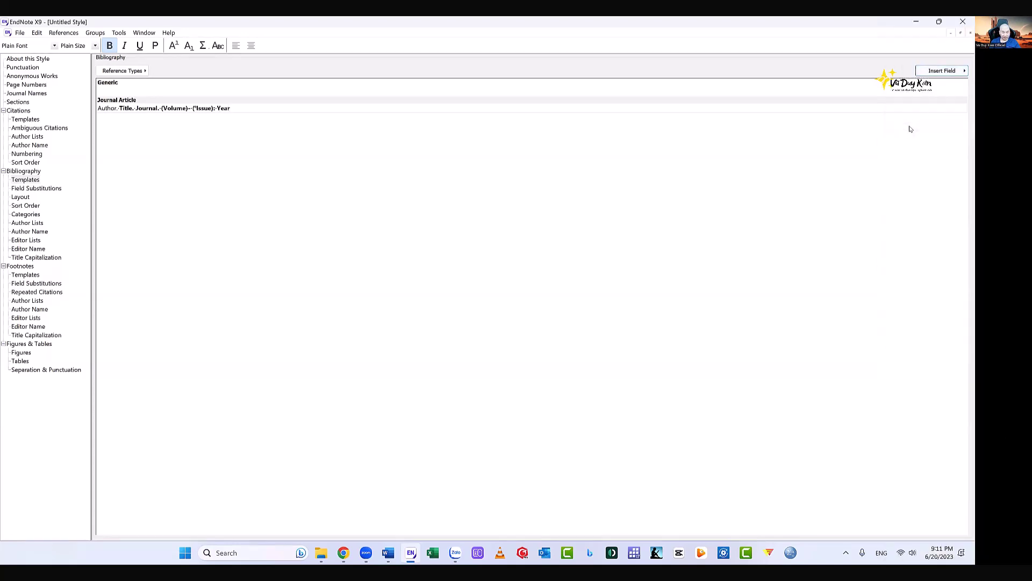
- Append a comma, a link-adjacent space and the Pages field after Year in the Journal Article template
text(,)
click(942, 71)
click(923, 121)
click(942, 71)
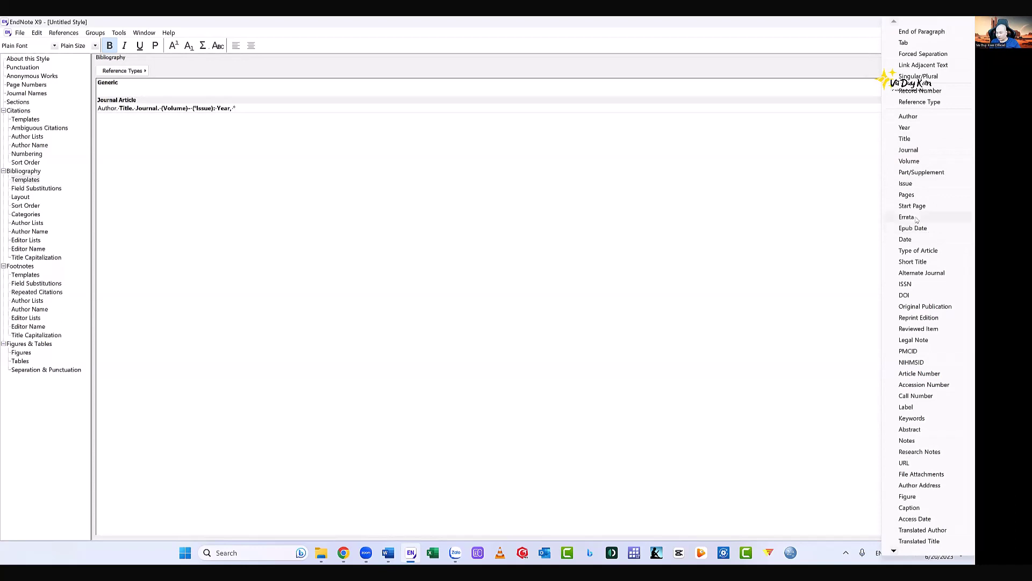
click(907, 194)
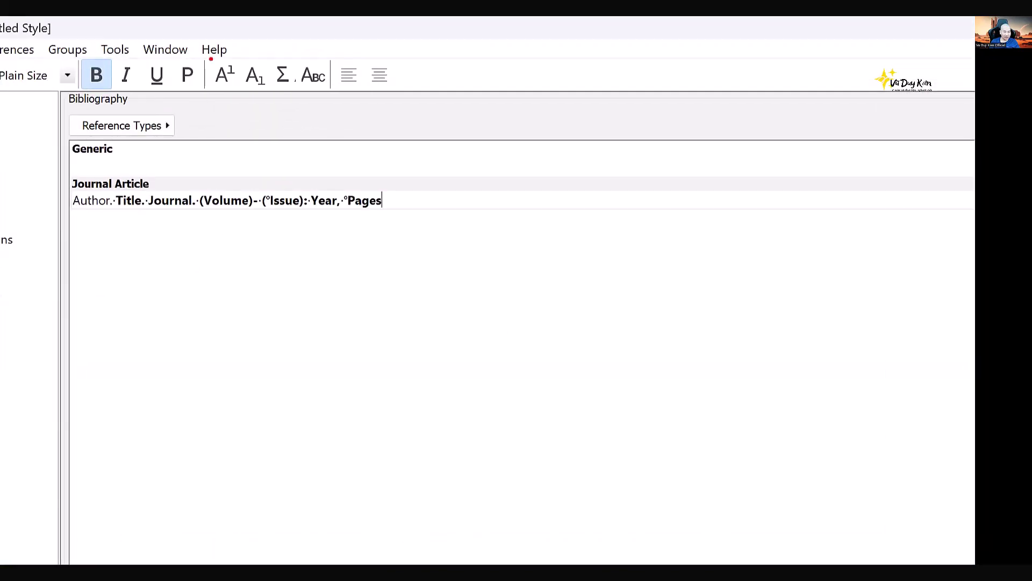
- Set the part of the Journal Article template from (Volume) through Pages to plain text instead of bold
drag(255, 76, 265, 63)
mouse_move(387, 135)
mouse_down()
mouse_move(334, 185)
mouse_move(370, 181)
mouse_up()
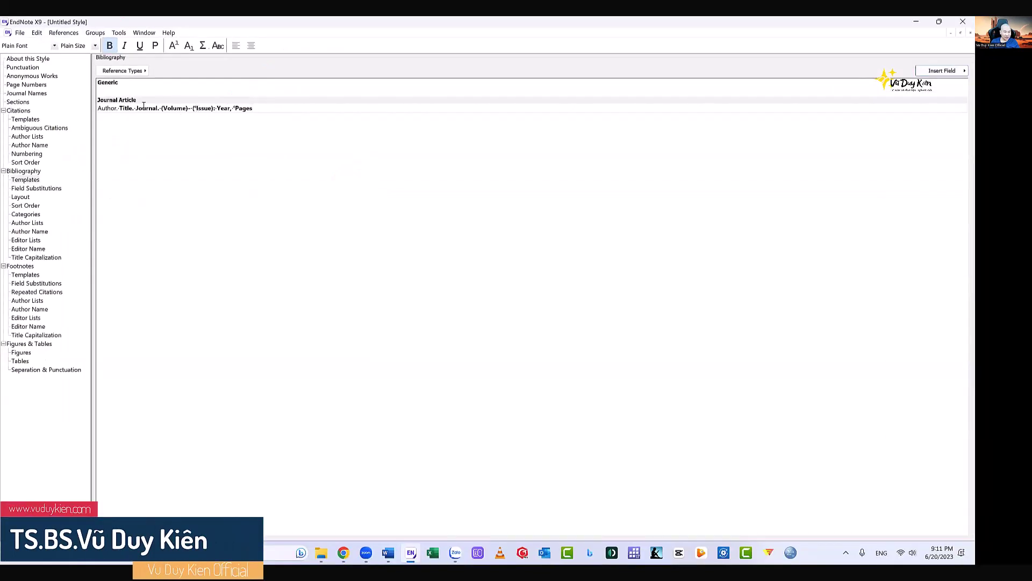
drag(161, 108, 261, 111)
click(109, 46)
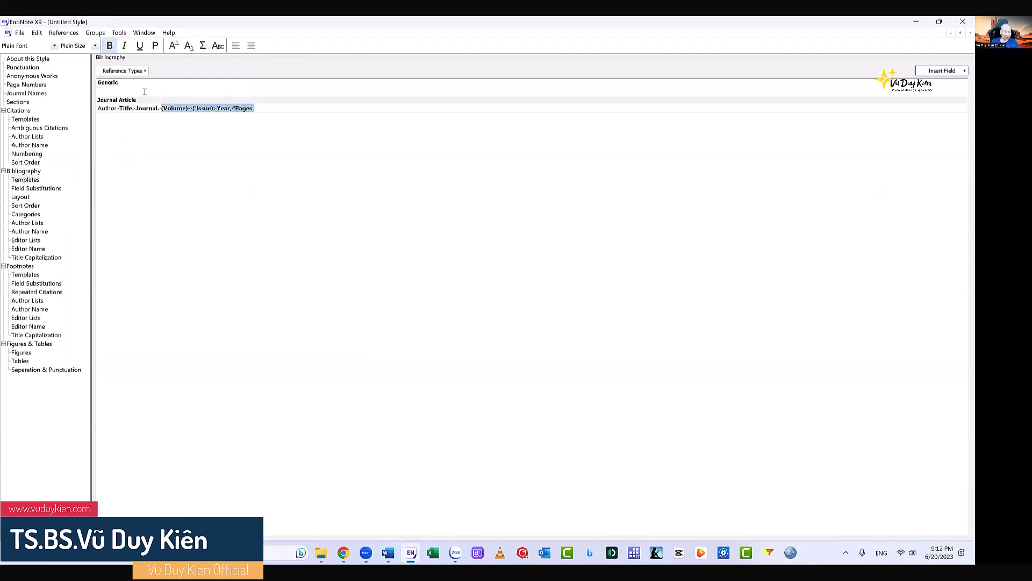
click(155, 46)
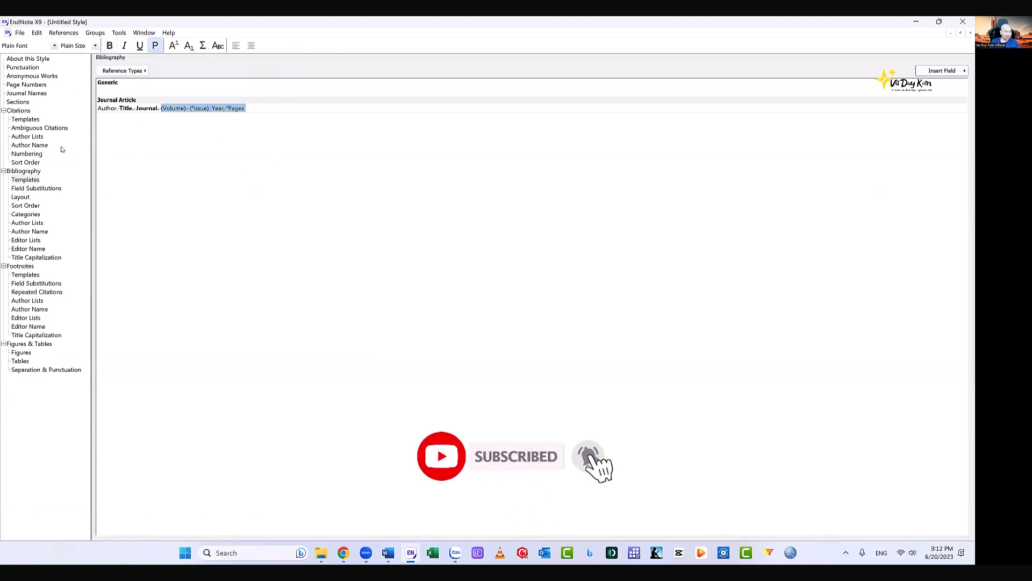
- Set the in-text citation template to the Bibliography Number field enclosed in parentheses
click(25, 119)
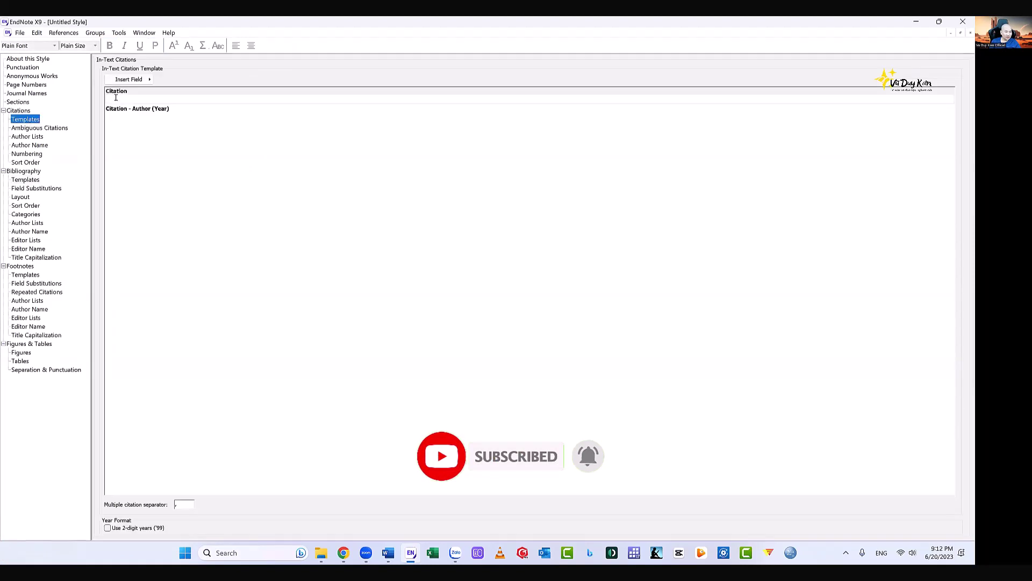
click(116, 96)
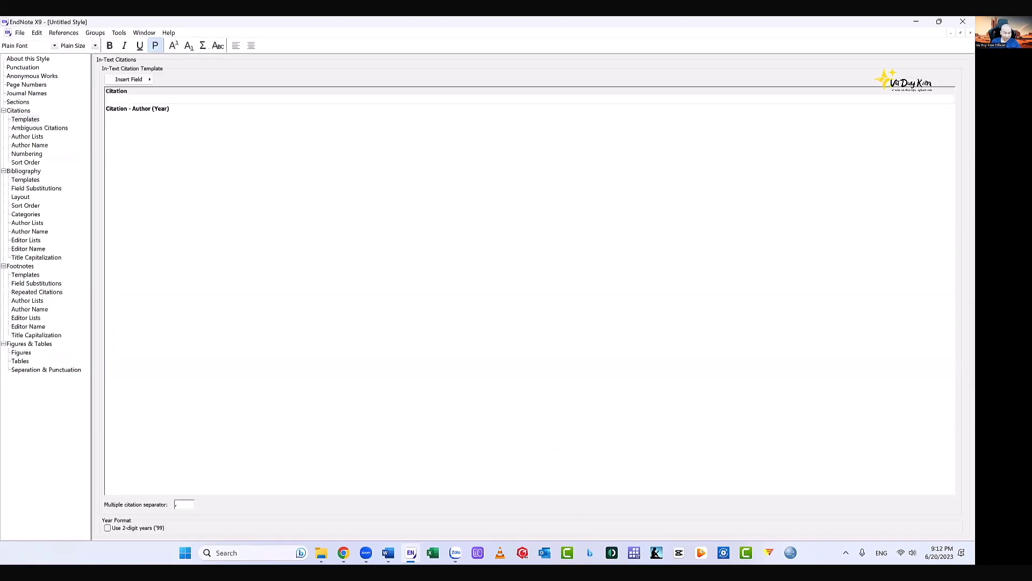
click(141, 81)
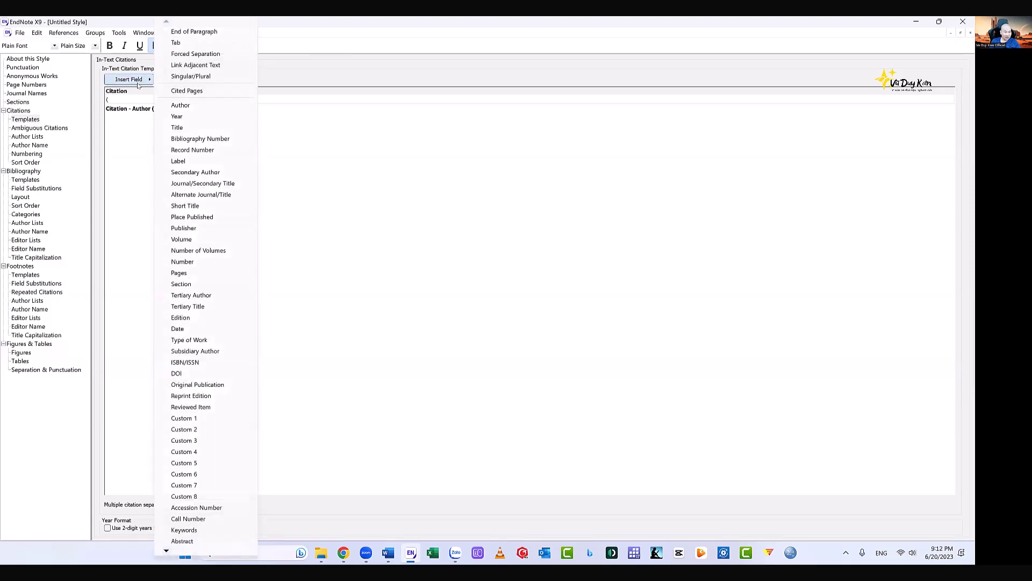
click(210, 139)
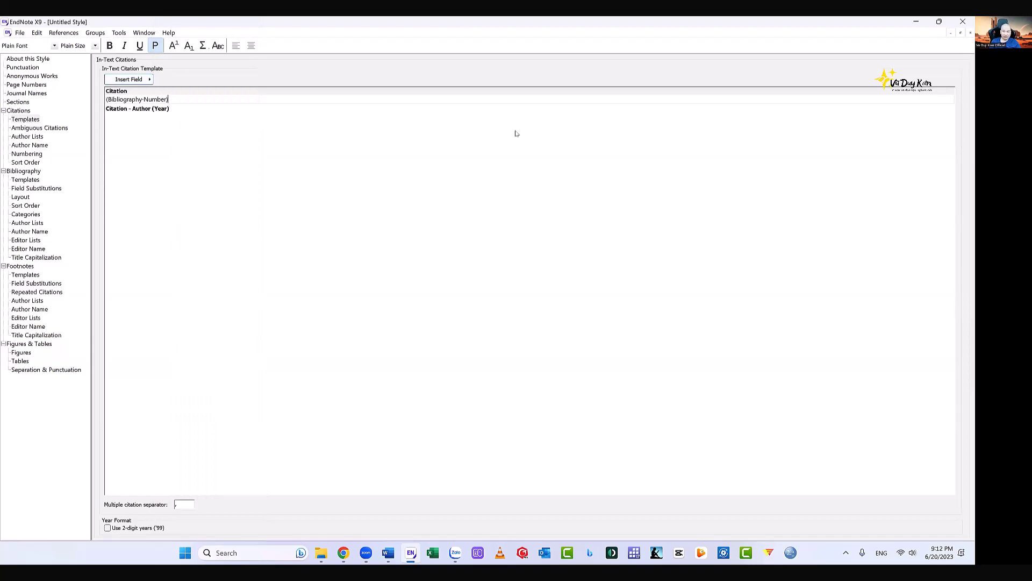
- Close the new style and save it under the author's full name followed by 2, without replacing the existing style
click(969, 33)
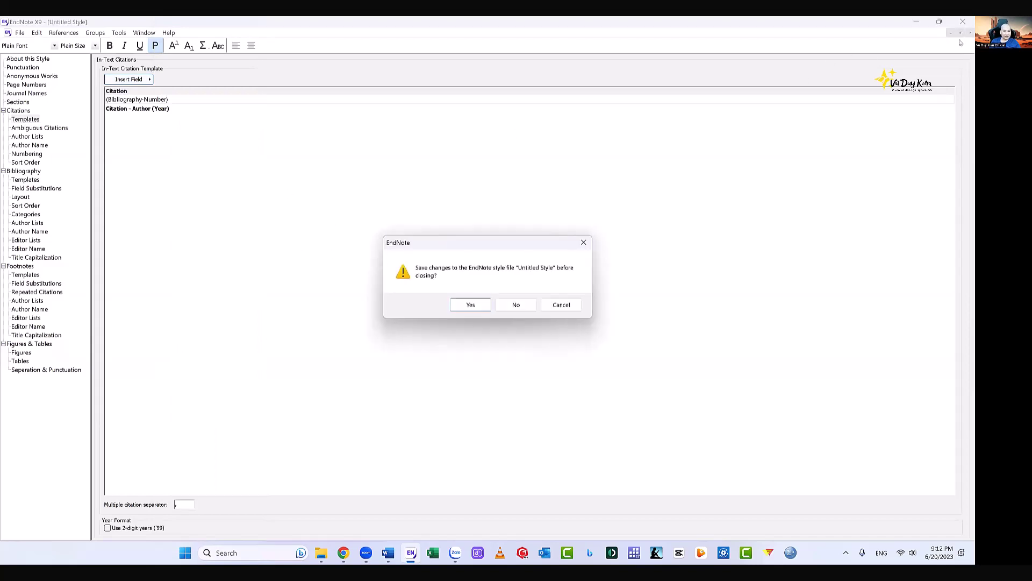
click(471, 305)
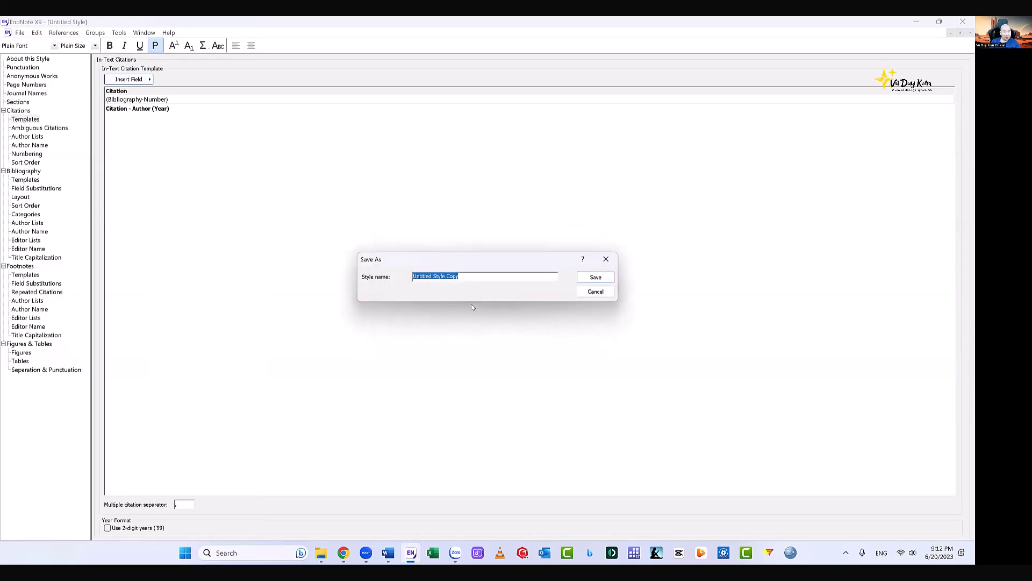
text(Vu Duy Kien)
click(596, 277)
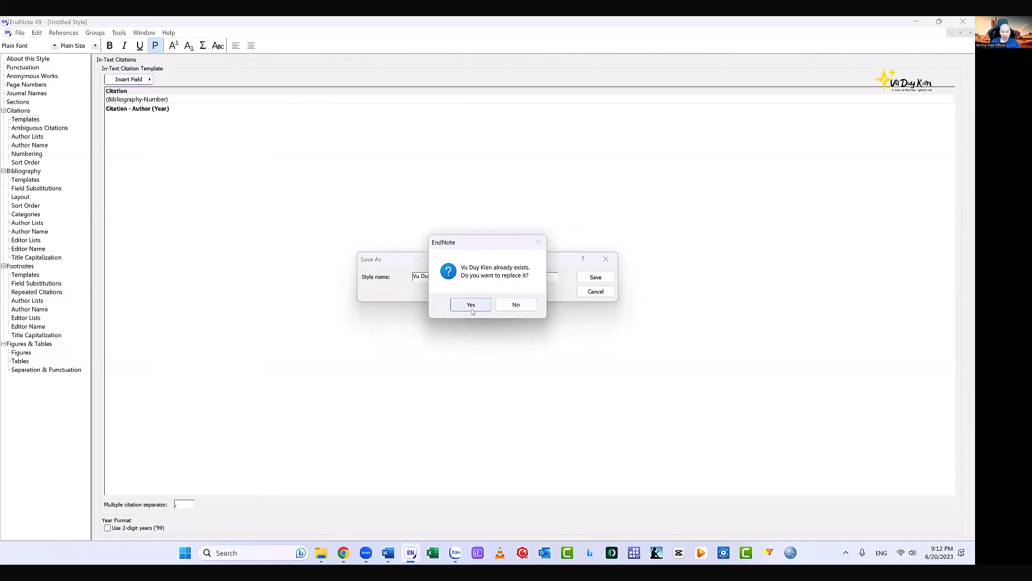
click(516, 304)
click(469, 276)
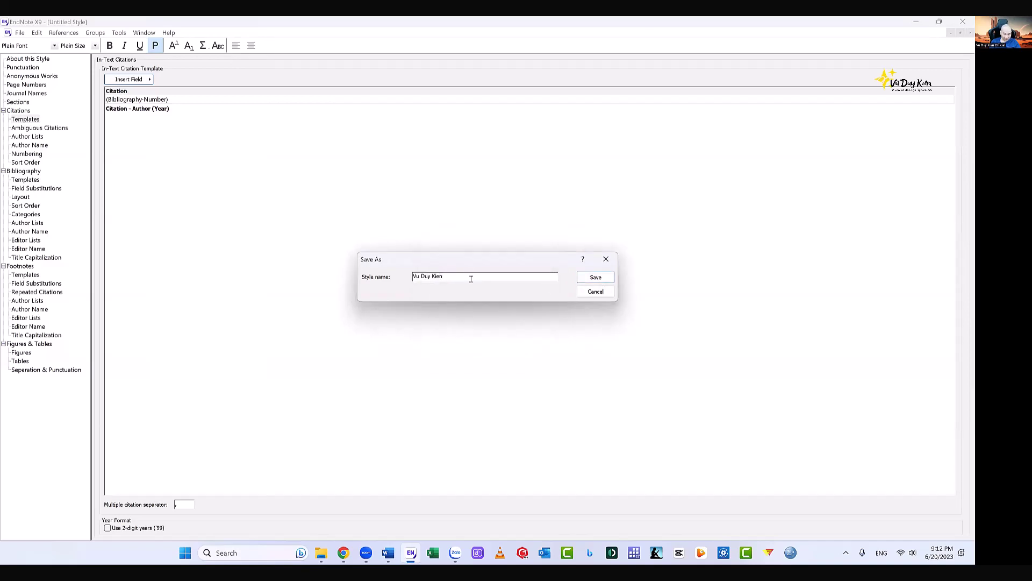
text(2)
click(595, 276)
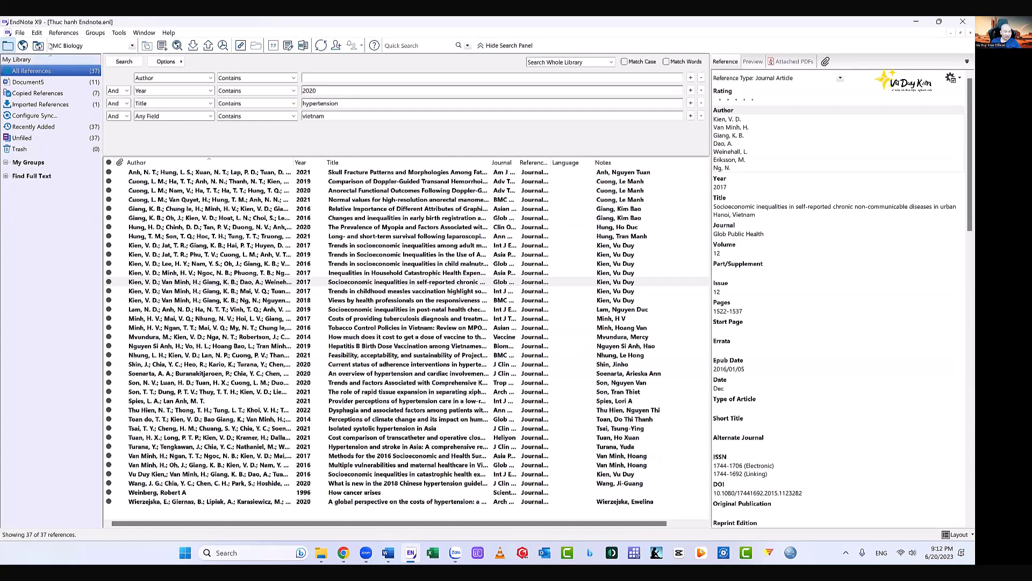
- Check the end of the Style Manager list for the newly saved style and close the manager
click(36, 33)
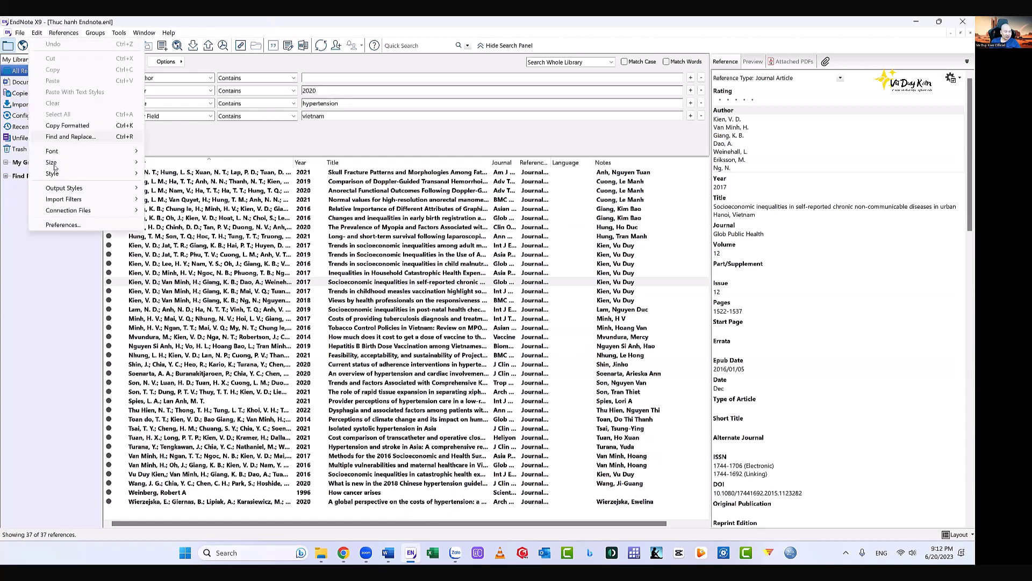
mouse_move(107, 187)
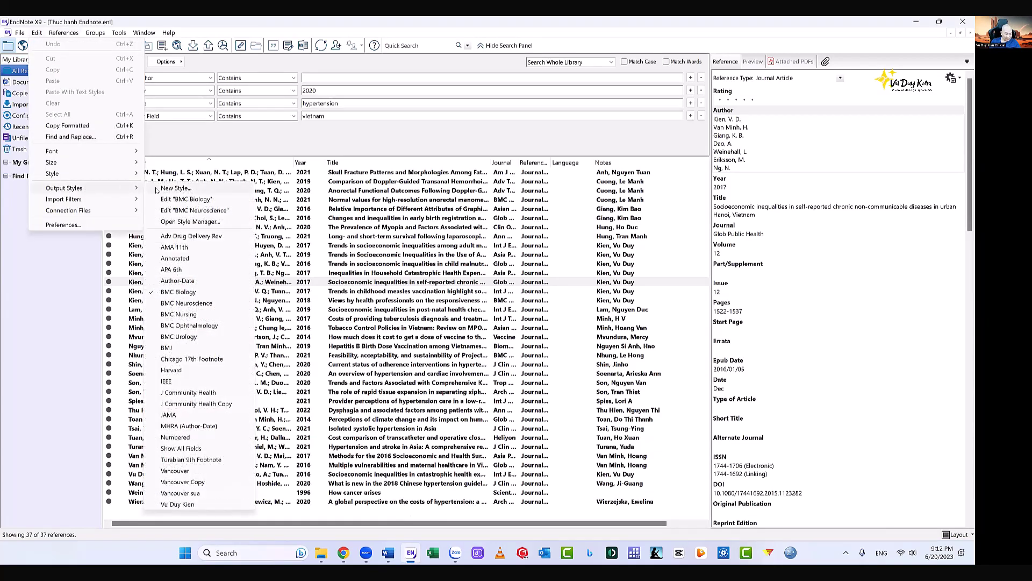
click(180, 222)
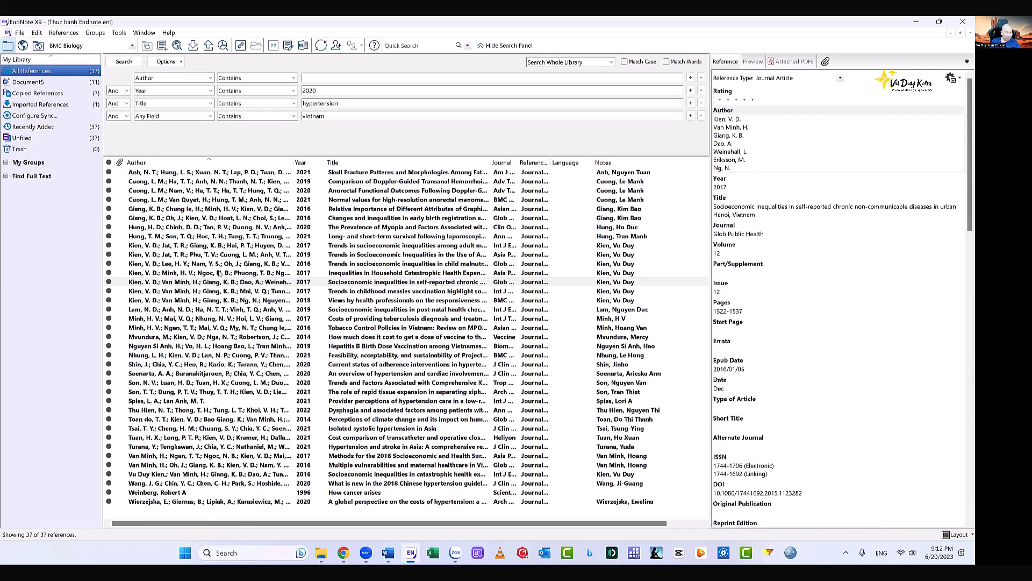
scroll(209, 350, down, 20)
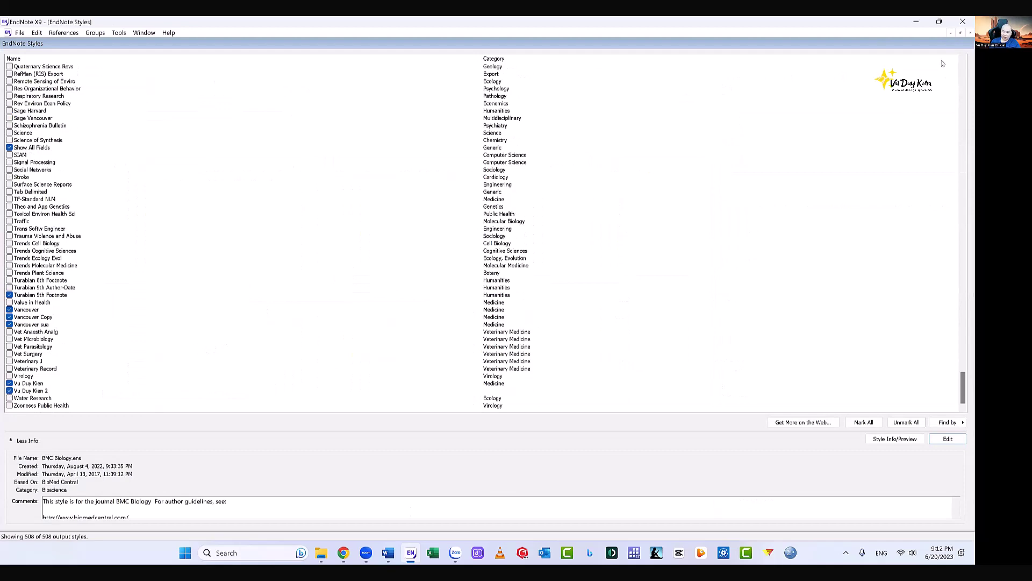
click(966, 33)
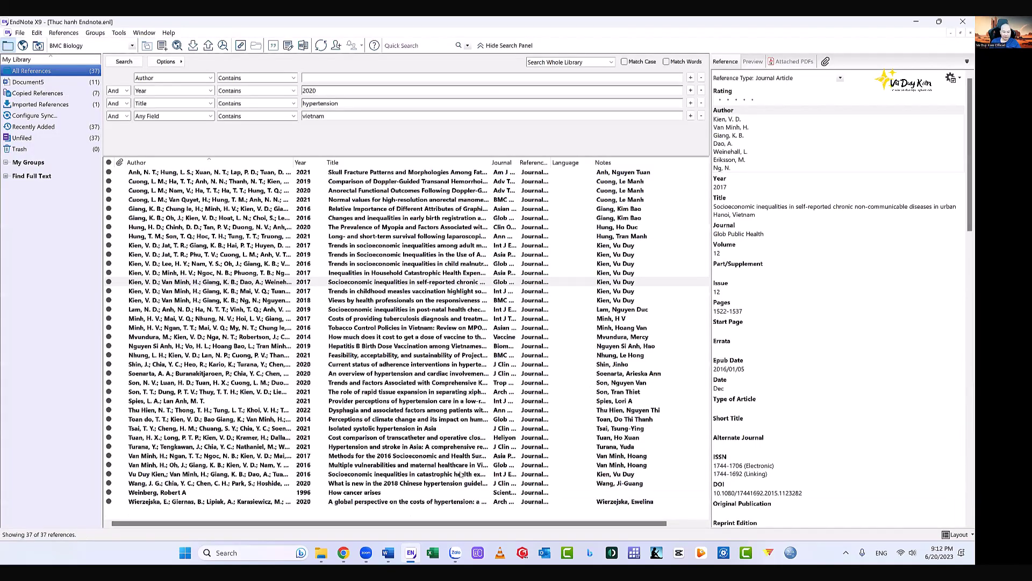
- Switch to the Word document, apply the newly saved output style and review the reformatted citations and reference list
key(alt+Tab)
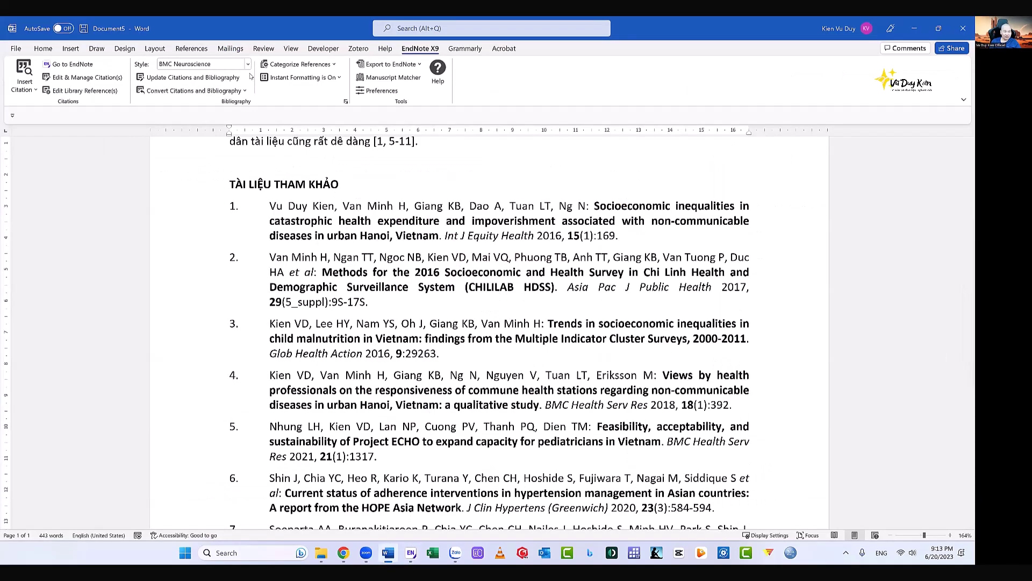
click(247, 63)
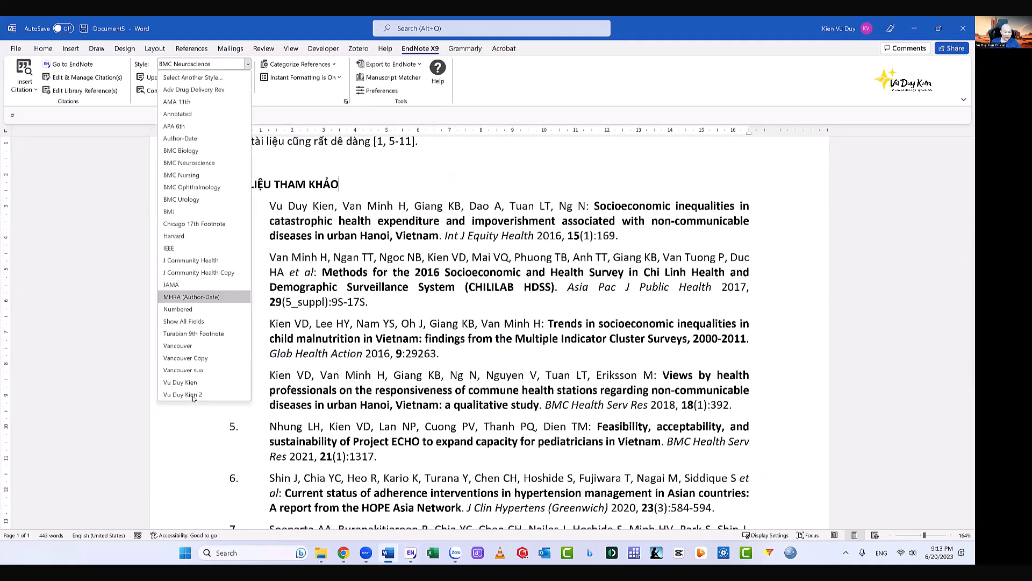
click(193, 395)
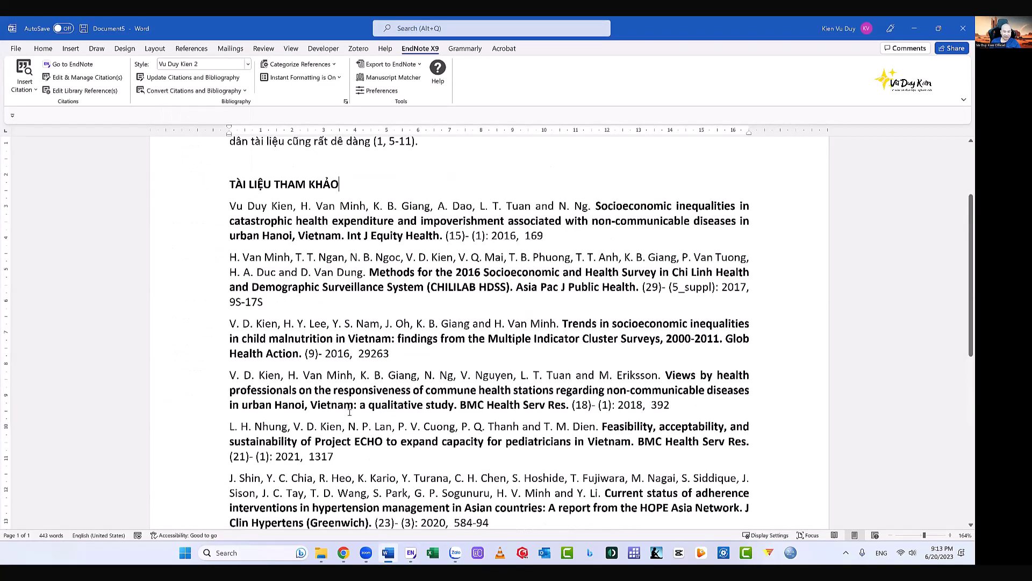
scroll(346, 361, up, 4)
scroll(335, 247, down, 3)
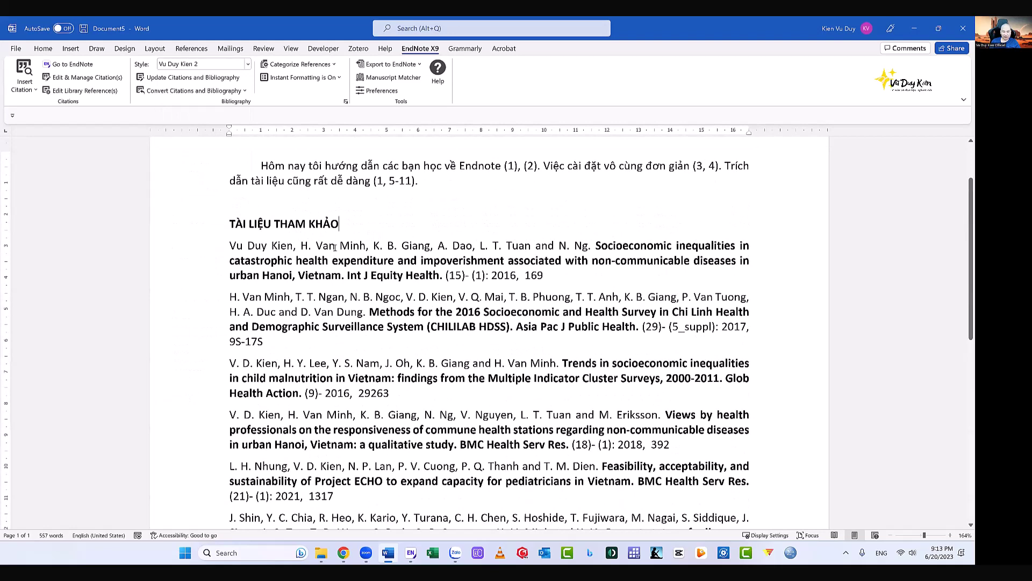
scroll(334, 310, up, 1)
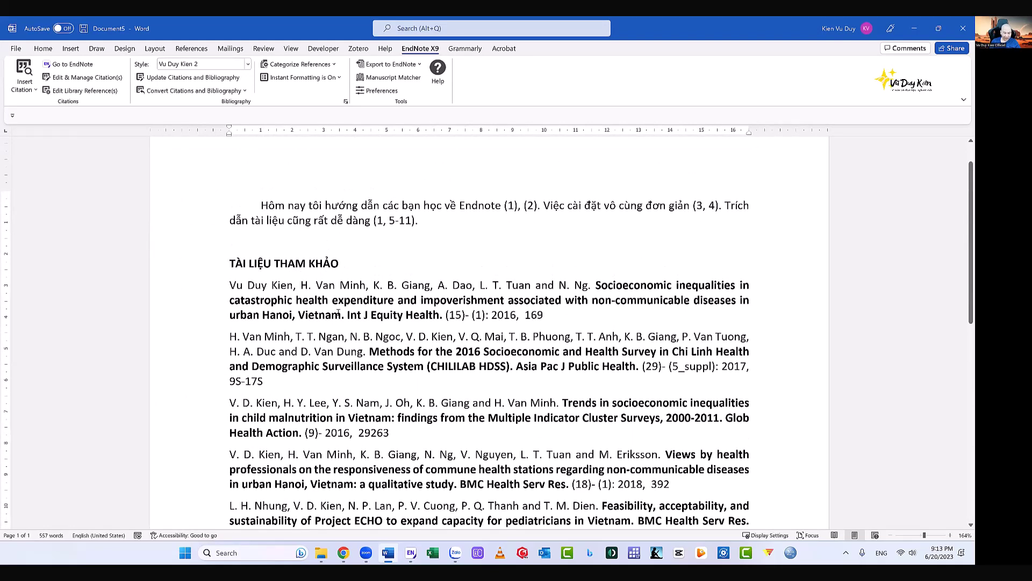